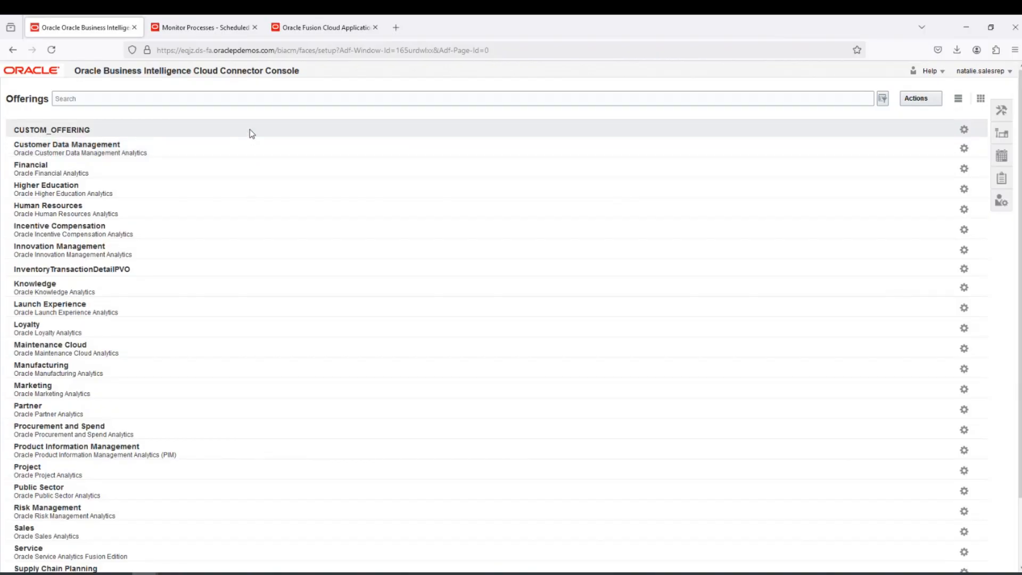
Step: View the data stores of CUSTOM_OFFERING and open the OCI Object Storage connections in the external storage configuration
left_click(249, 129)
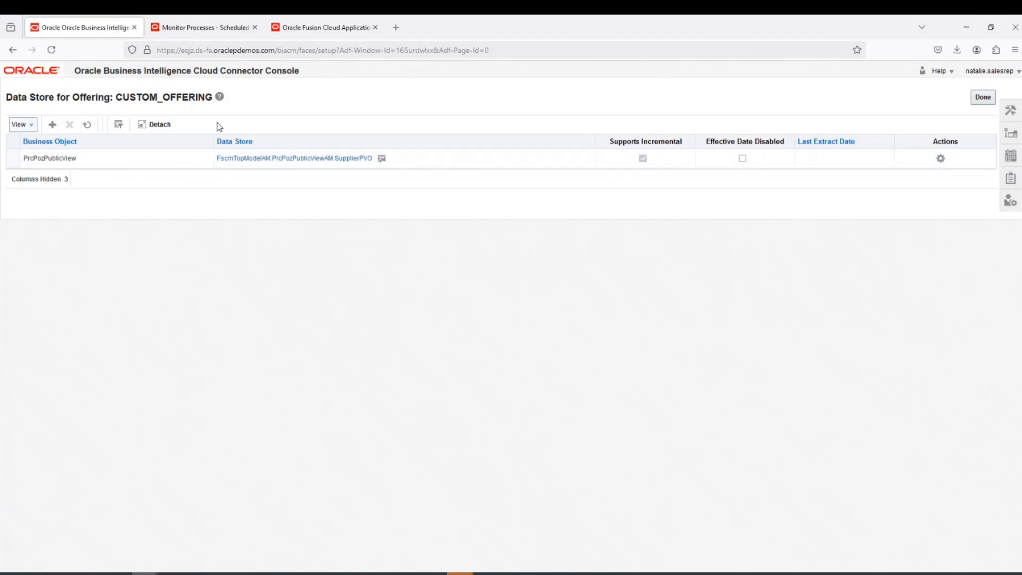
left_click(1011, 139)
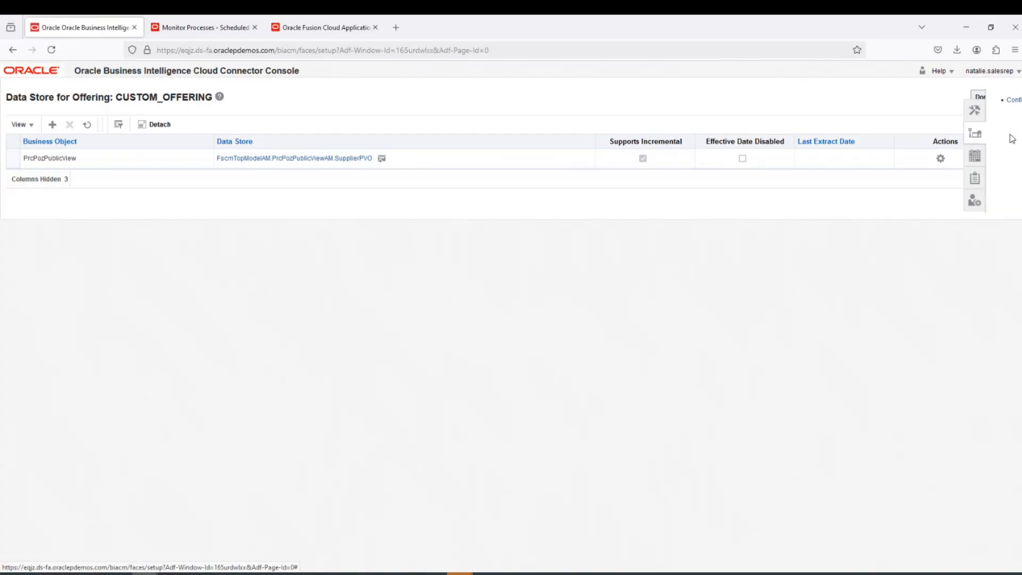
left_click(981, 101)
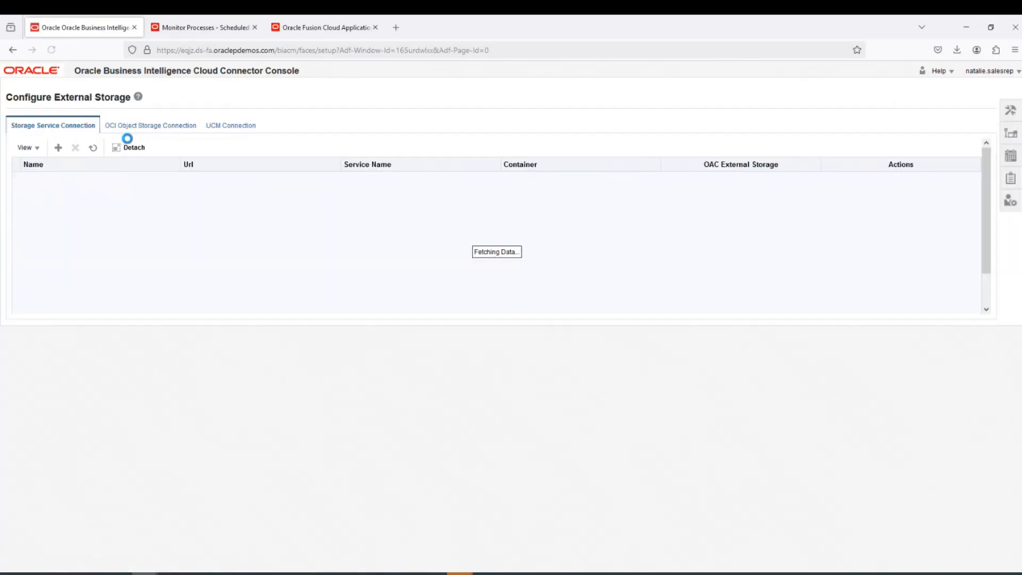
left_click(138, 129)
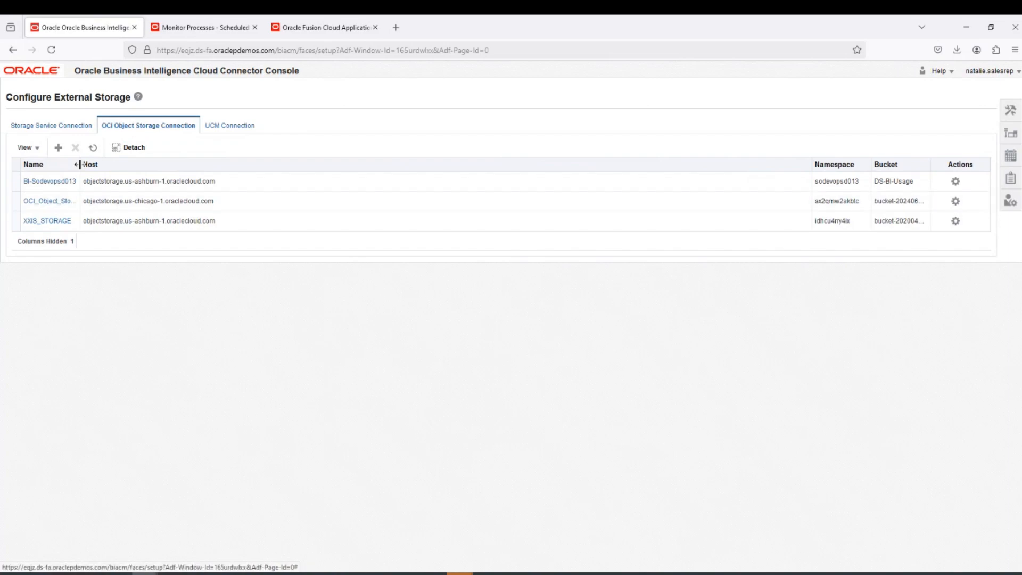
Step: Widen the connection list's Name column, review the OCI_Object_Storage connection's parameters, and leave it without saving
left_click_drag(79, 164, 157, 165)
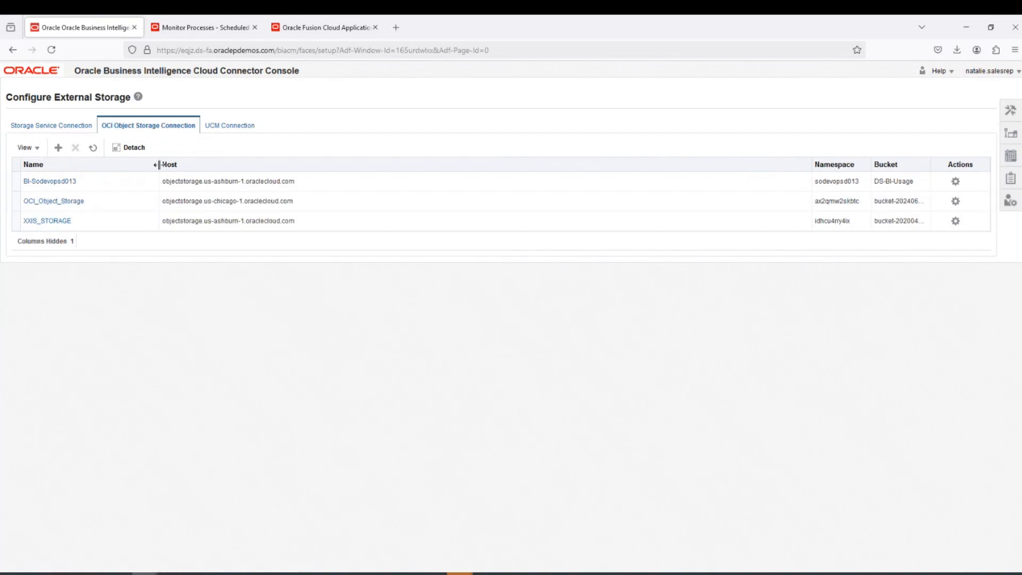
left_click(47, 204)
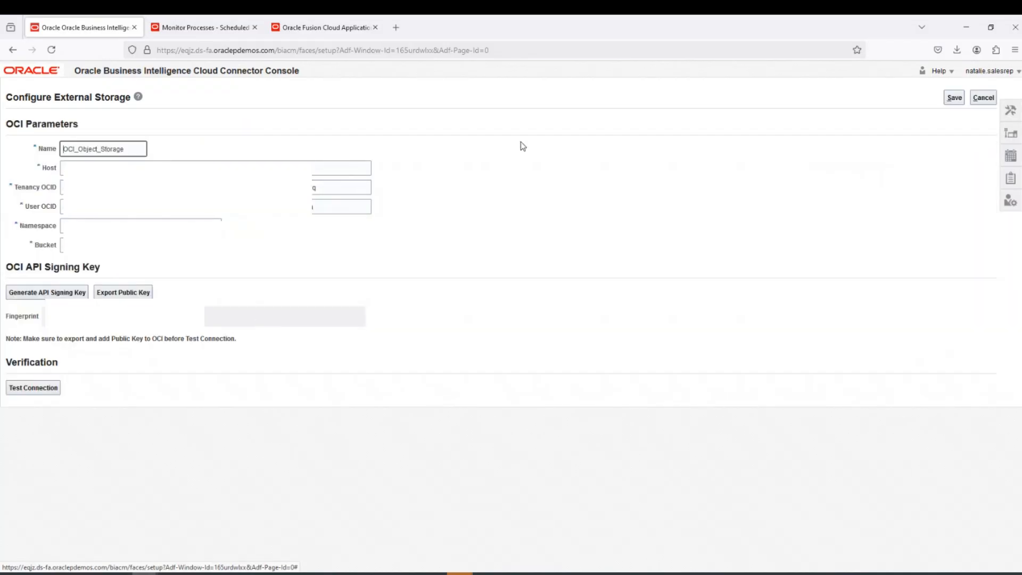
left_click(983, 97)
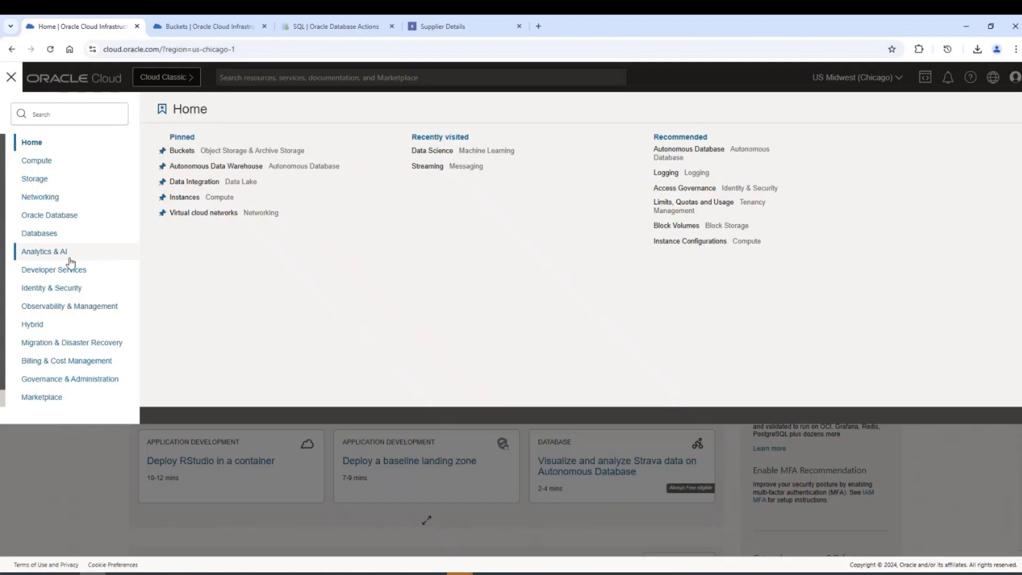
Step: Switch to the Oracle Cloud console and open the BICC_ADW workspace in Data Integration
left_click(71, 258)
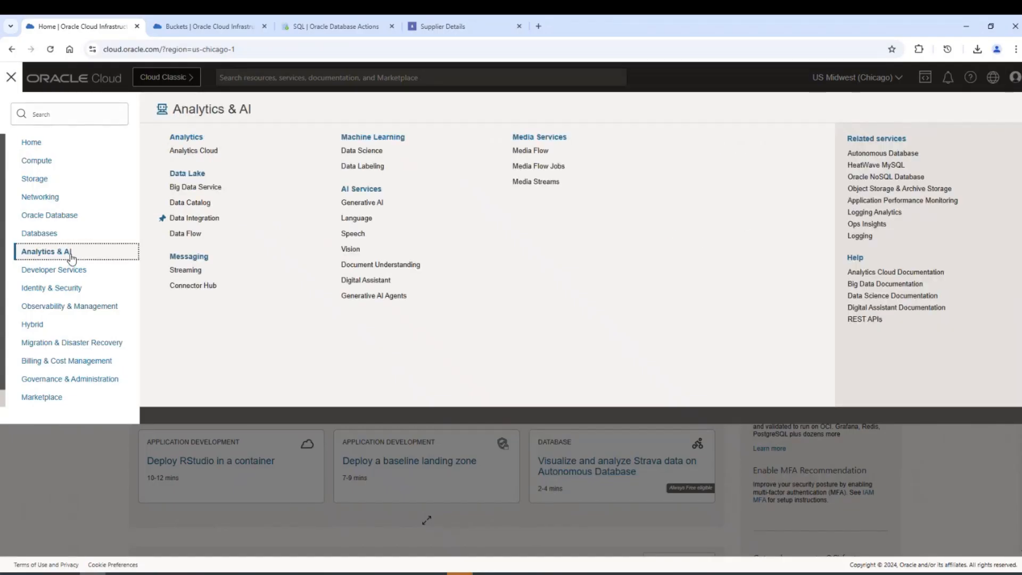
left_click(201, 222)
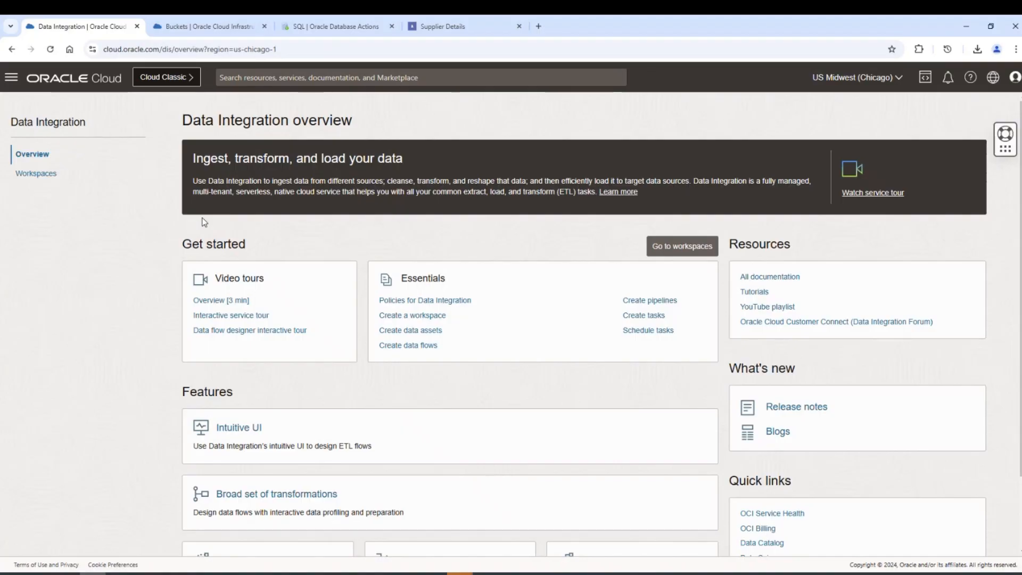
left_click(42, 178)
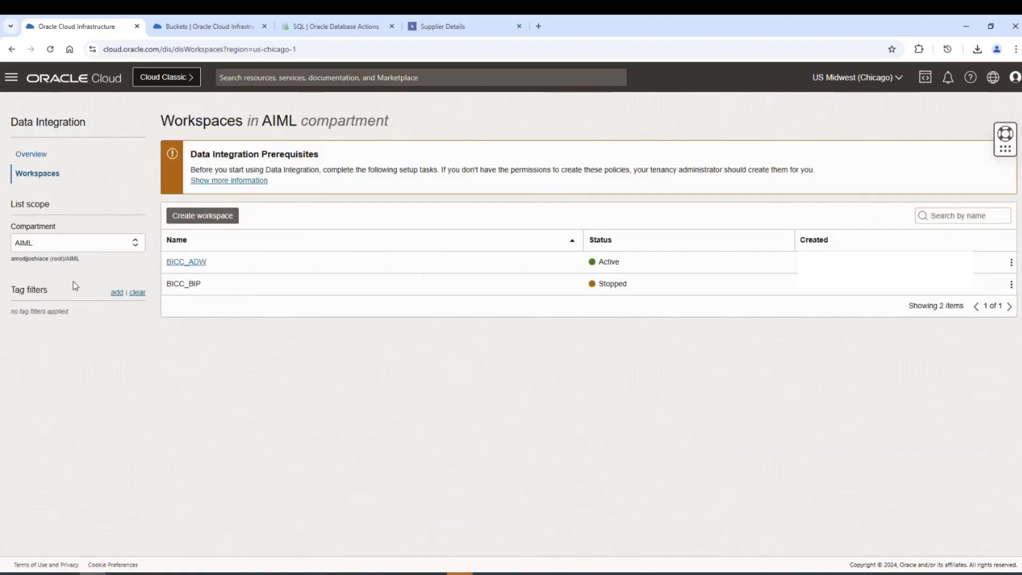
left_click(199, 262)
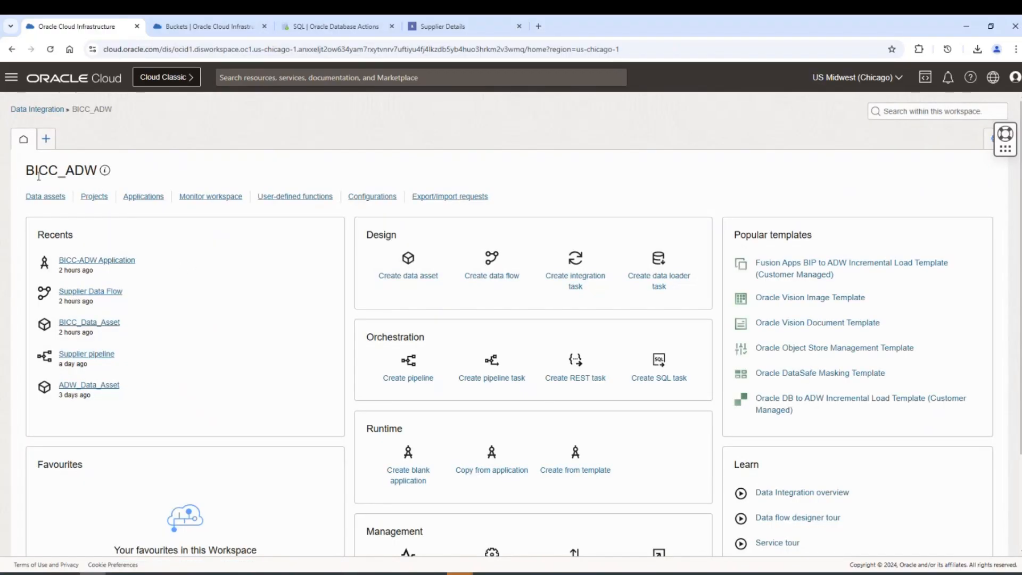
Step: Review the data assets of the BICC_ADW workspace and how one is created, and close the list
left_click(59, 198)
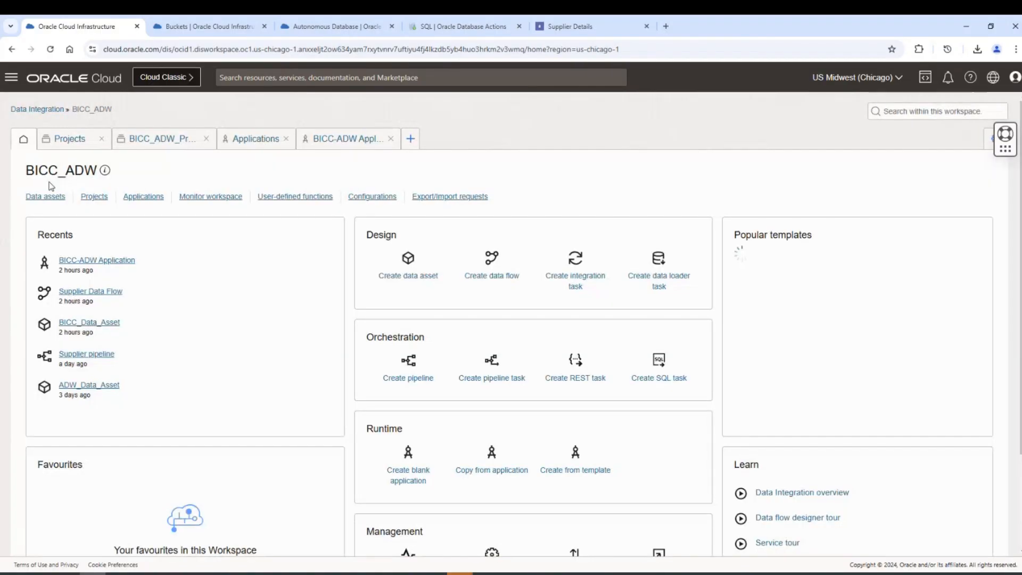
left_click(46, 197)
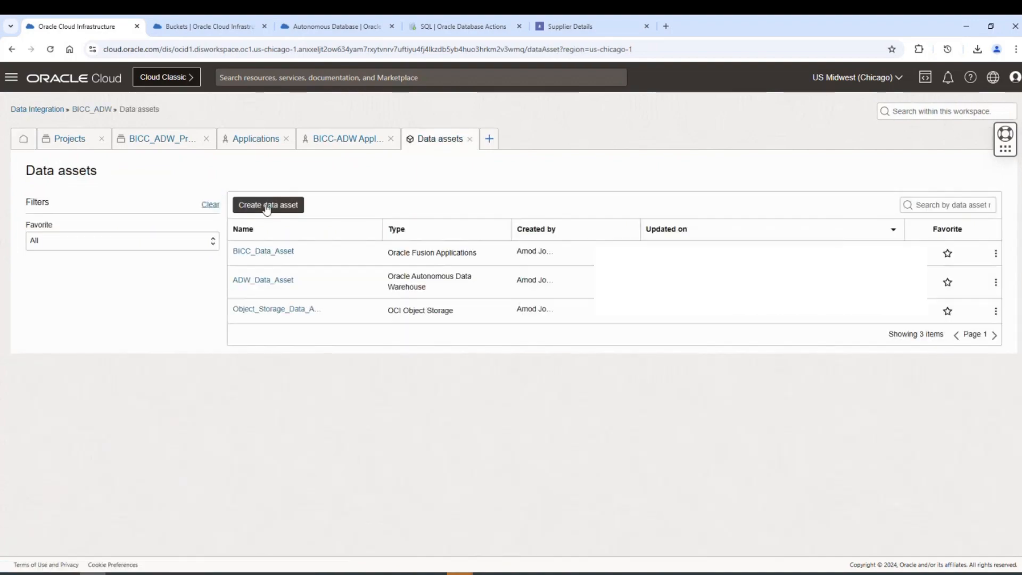
left_click(266, 207)
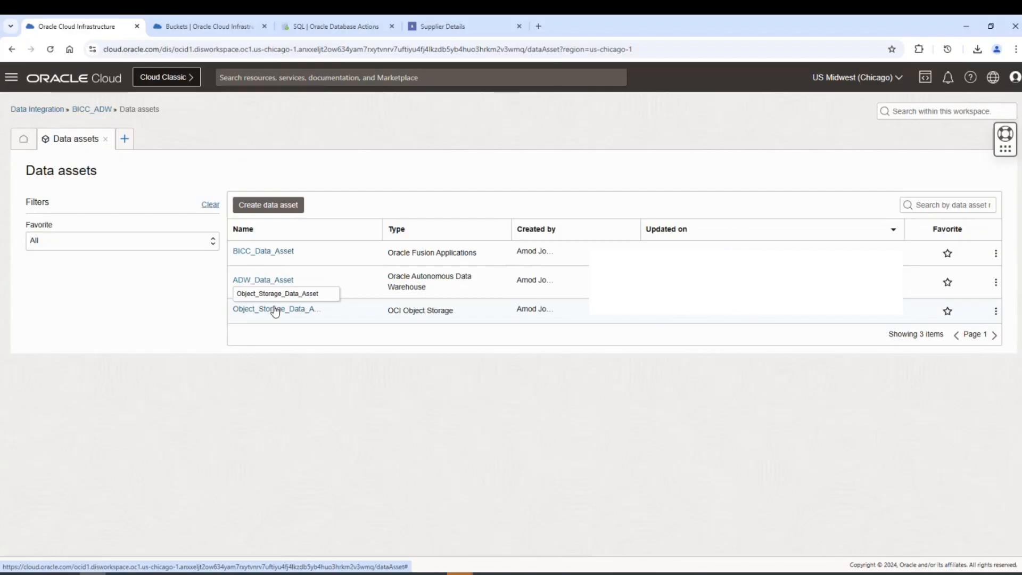
left_click(107, 139)
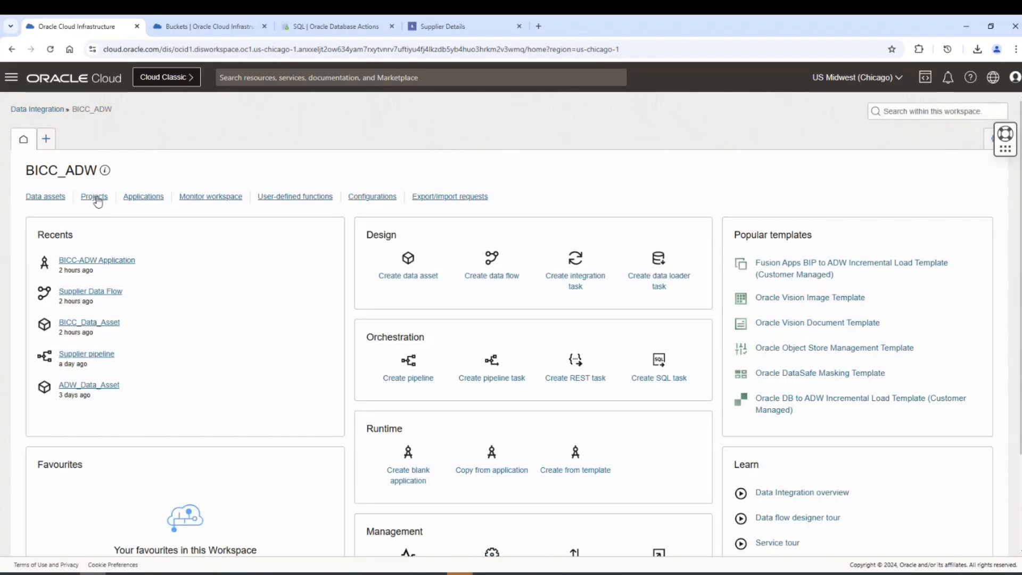
Step: Open Supplier Data Flow from the data flows of BICC_ADW_Project
left_click(95, 196)
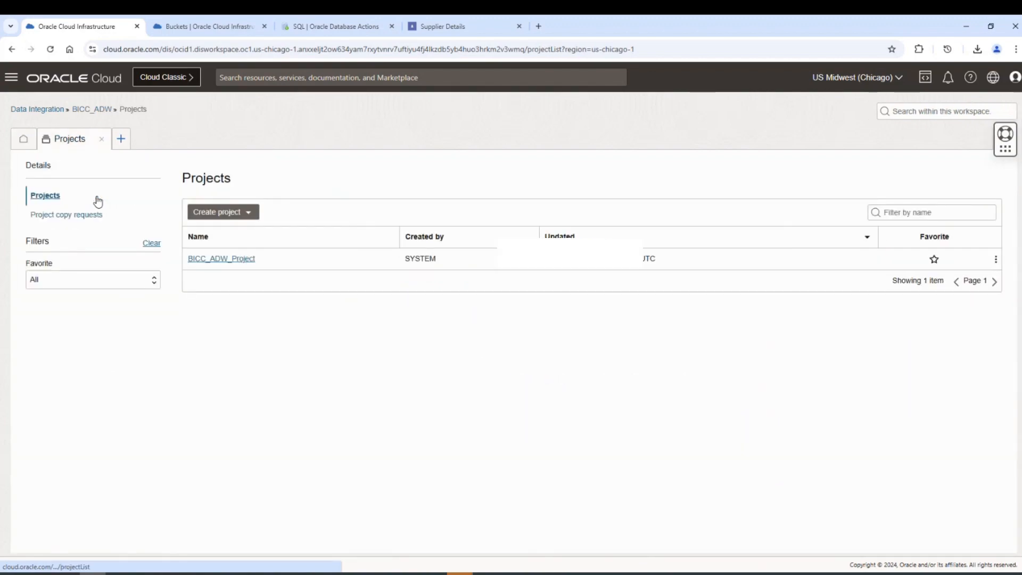
left_click(227, 260)
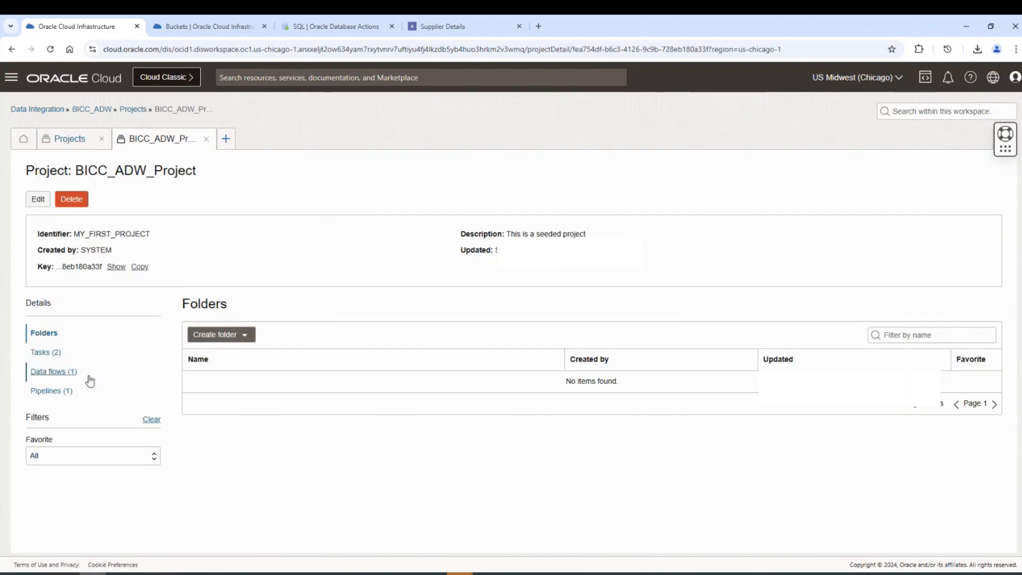
left_click(65, 375)
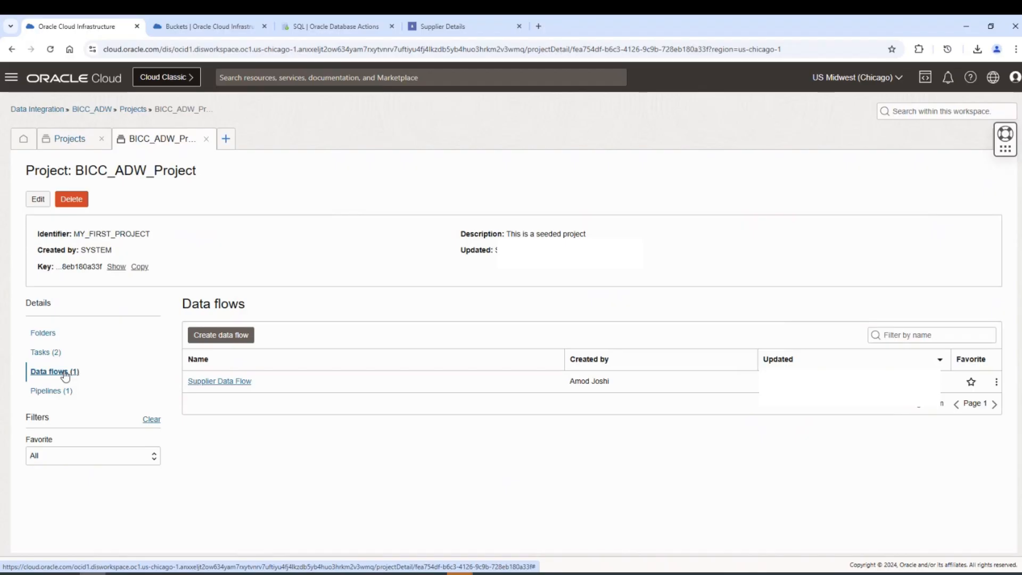
left_click(219, 382)
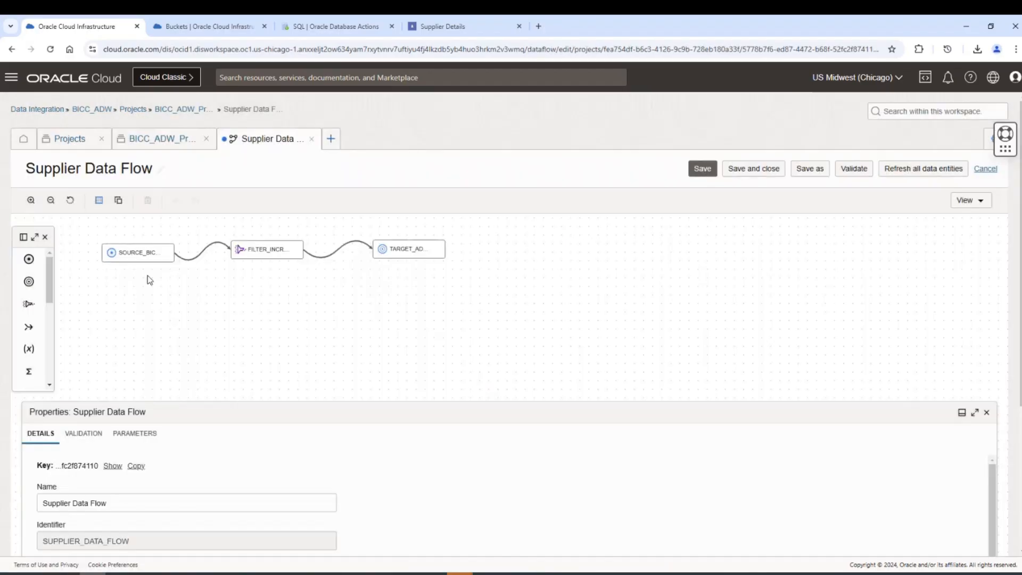
Step: Examine the SOURCE_BICC operator's data asset, schema, data entity, extract strategy and external storage settings
left_click(134, 256)
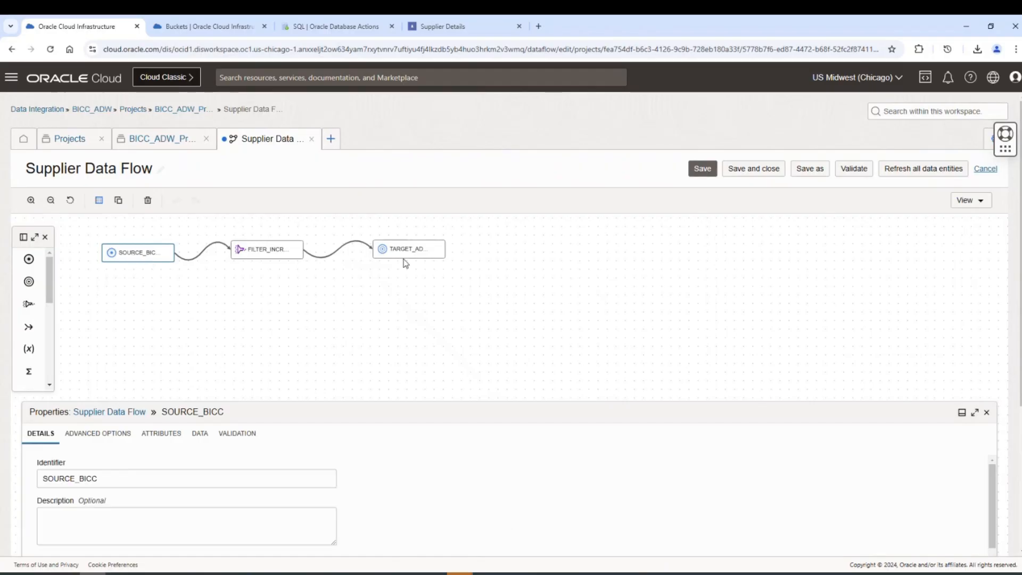
scroll(490, 431, "down", 2)
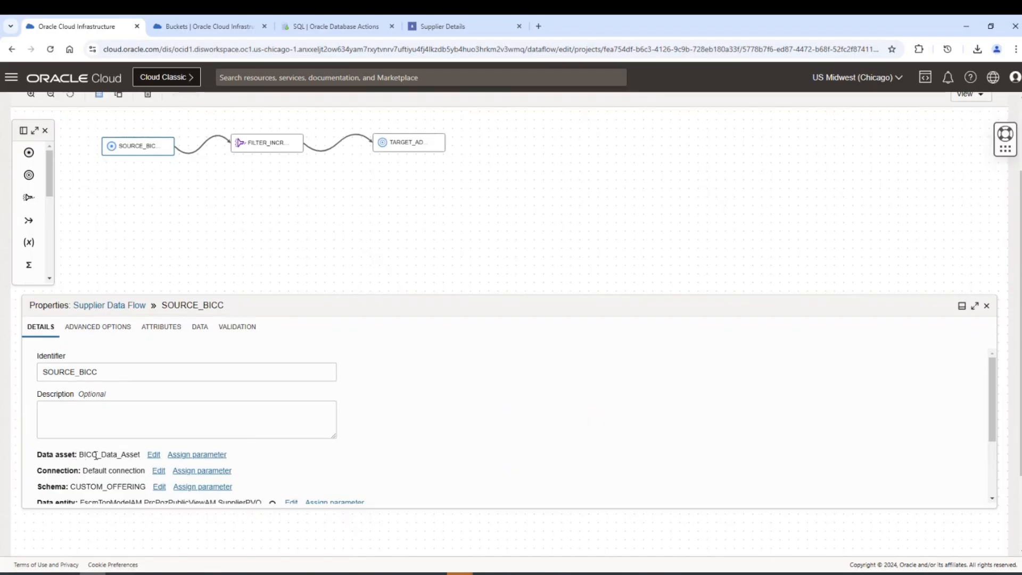
scroll(96, 456, "down", 2)
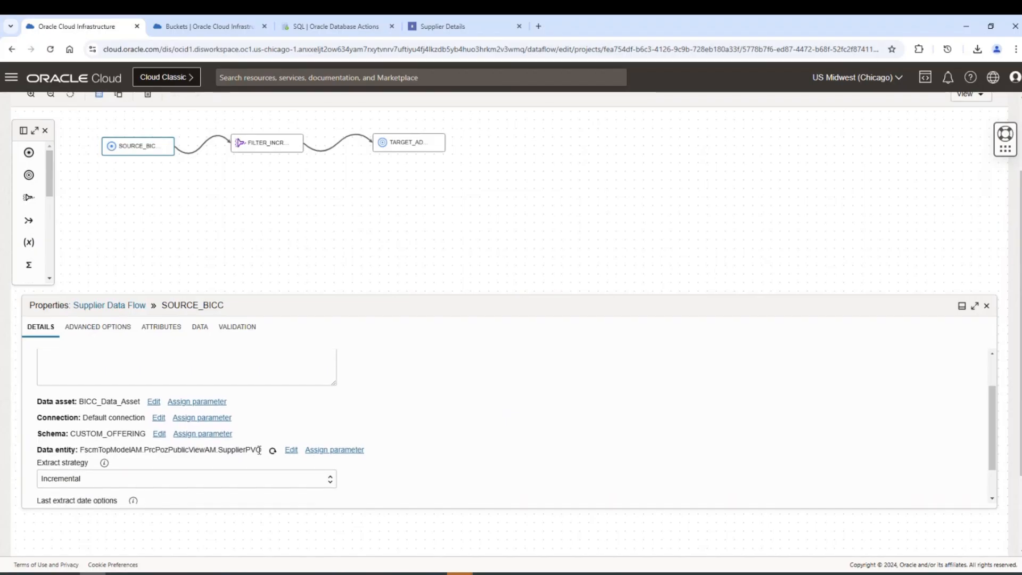
scroll(259, 449, "down", 3)
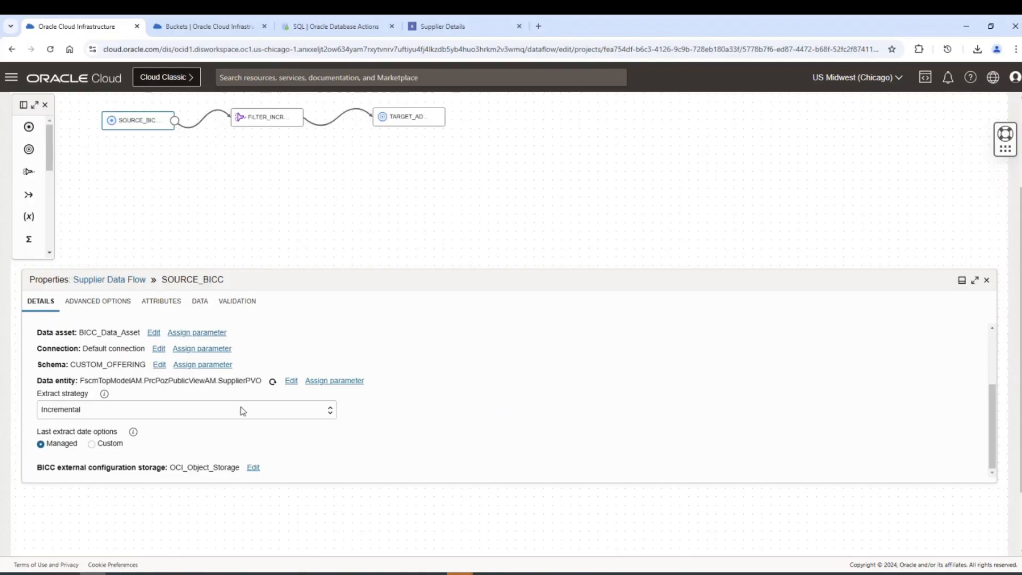
Step: Examine the TARGET_ADW operator's data entity, integration strategy and merge key attributes, leaving the merge key unsaved
left_click(402, 120)
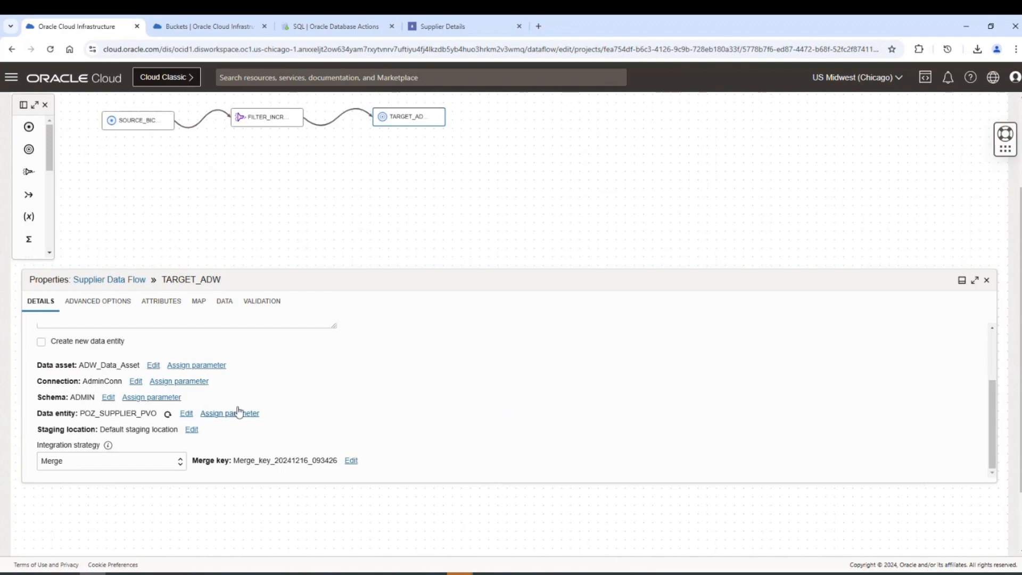
scroll(372, 417, "down", 1)
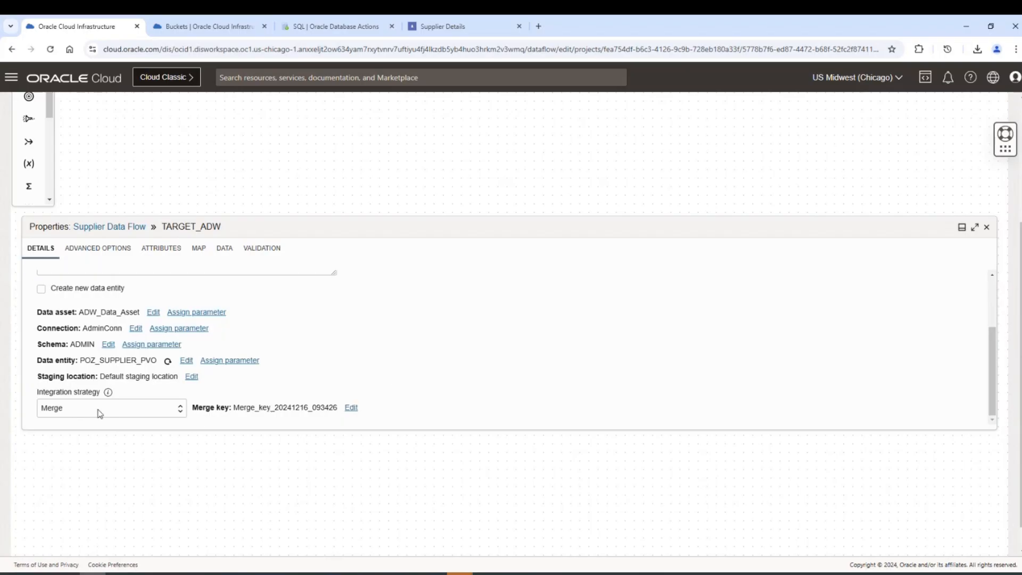
left_click(71, 414)
left_click(357, 409)
left_click(351, 409)
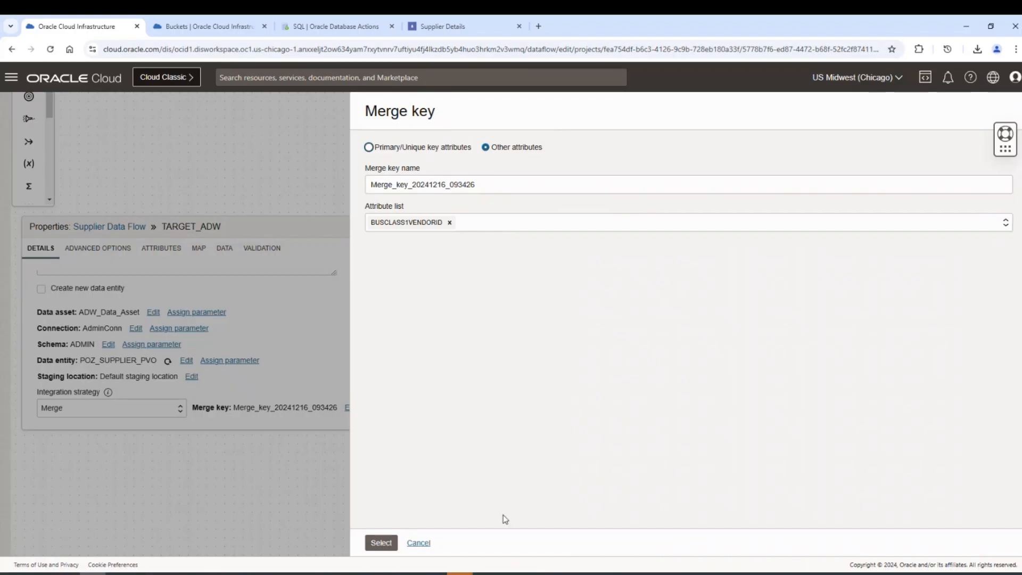
left_click(418, 542)
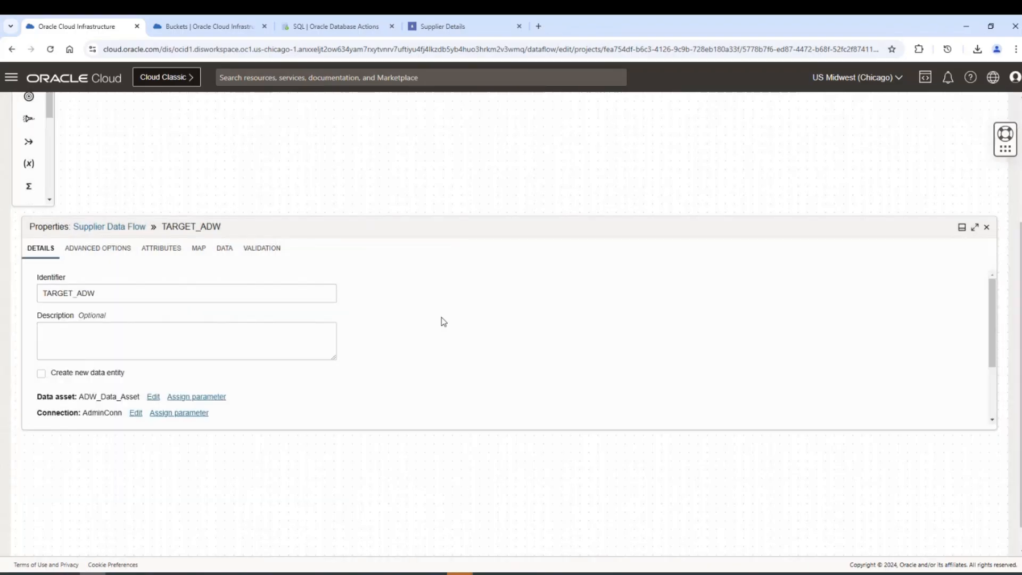
Step: Examine both sides of the FILTER_INCREMENTAL_CHECK operator's filter condition, highlighting the update date expression and the last load date parameter
scroll(440, 317, "up", 4)
left_click(273, 253)
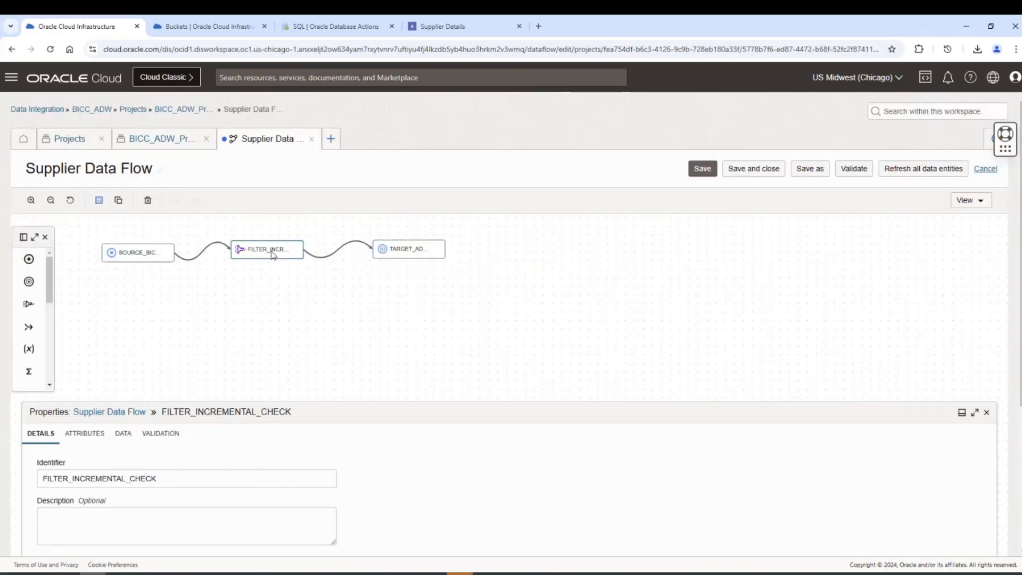
scroll(468, 461, "down", 3)
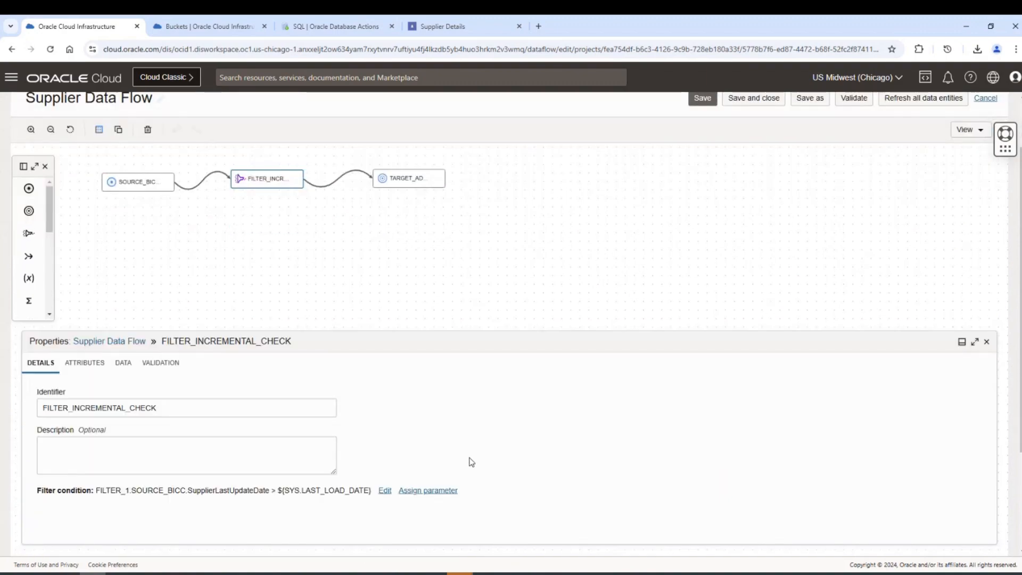
scroll(471, 462, "down", 2)
left_click_drag(96, 454, 276, 452)
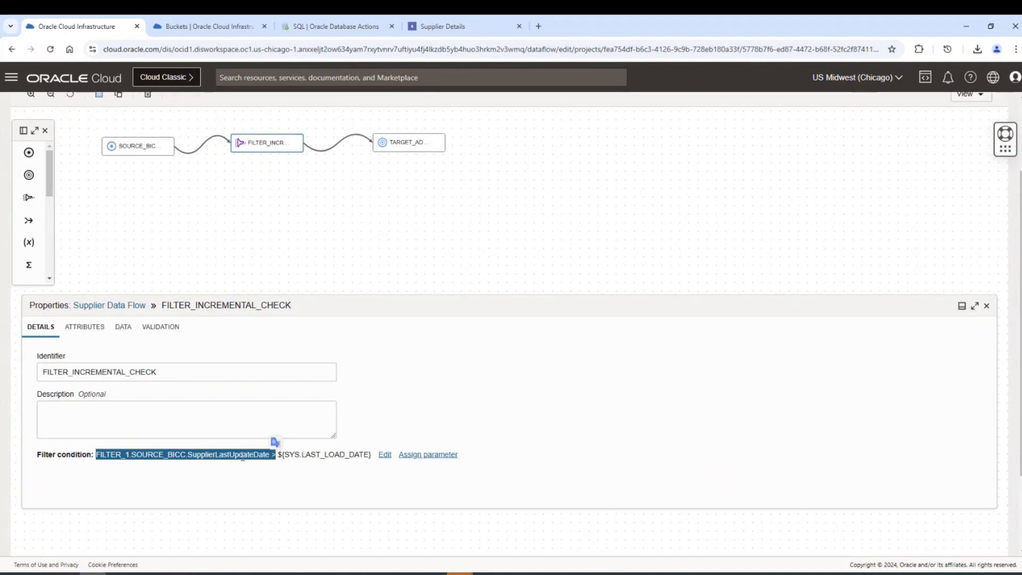
left_click(276, 454)
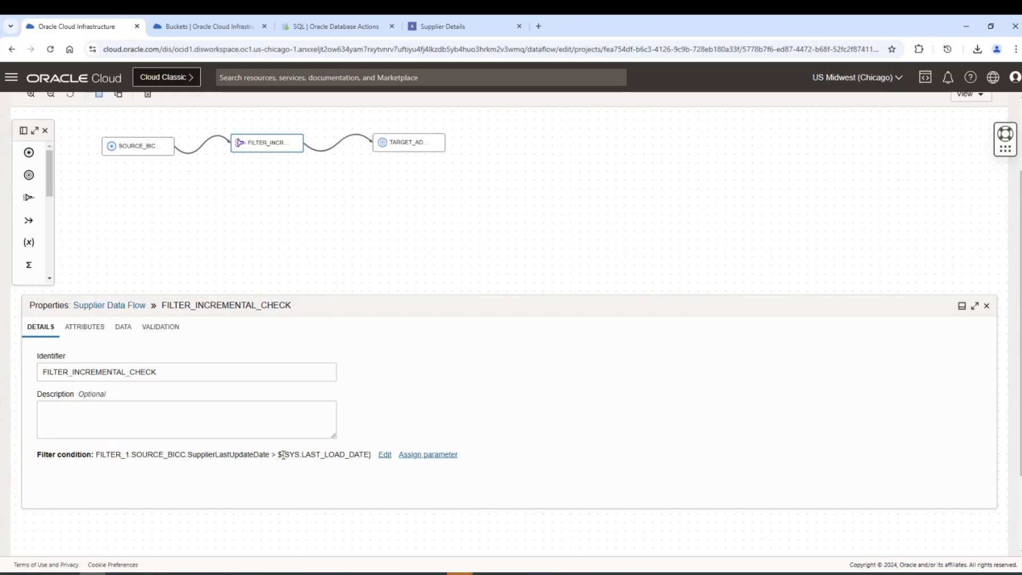
left_click_drag(278, 454, 371, 455)
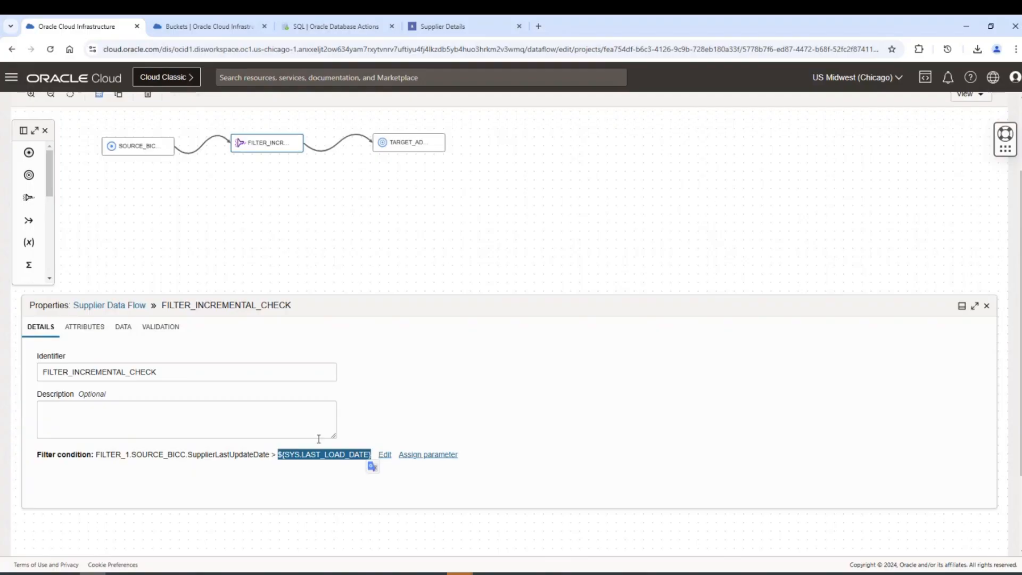
Step: Recheck the SOURCE_BICC operator's extract strategy and last extract date options
scroll(184, 231, "up", 1)
left_click(155, 200)
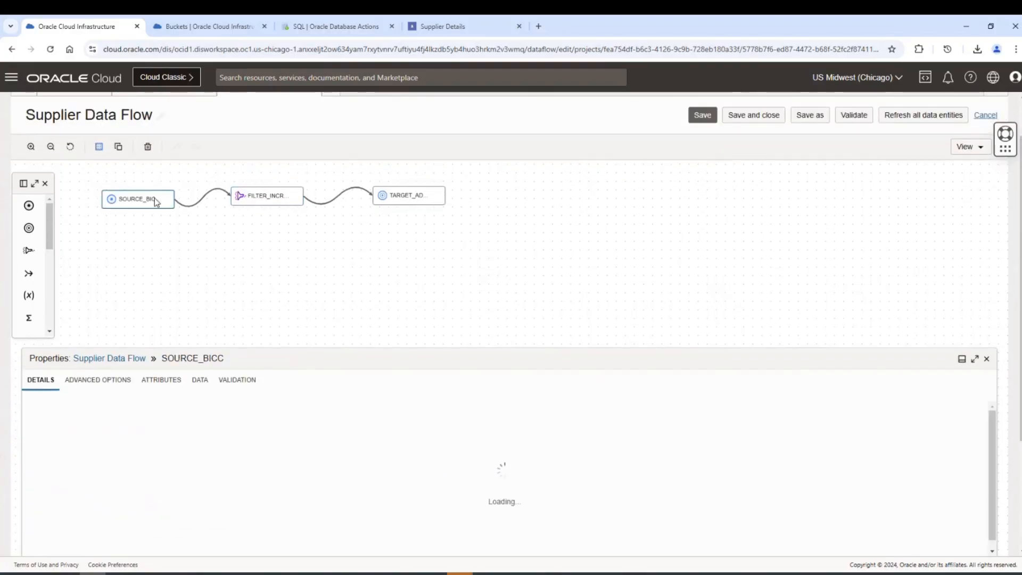
scroll(258, 495, "down", 3)
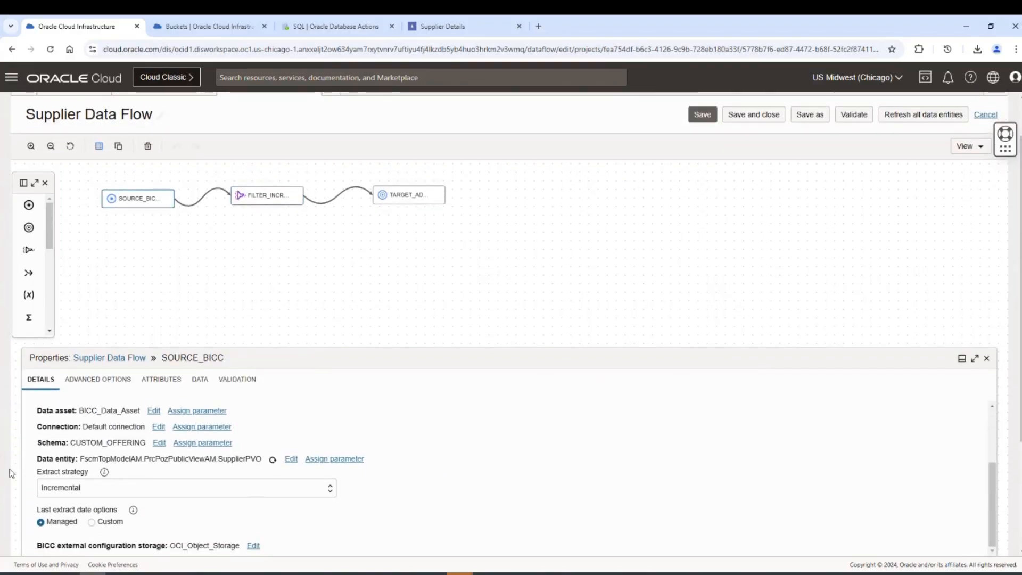
scroll(11, 472, "down", 1)
scroll(591, 470, "up", 3)
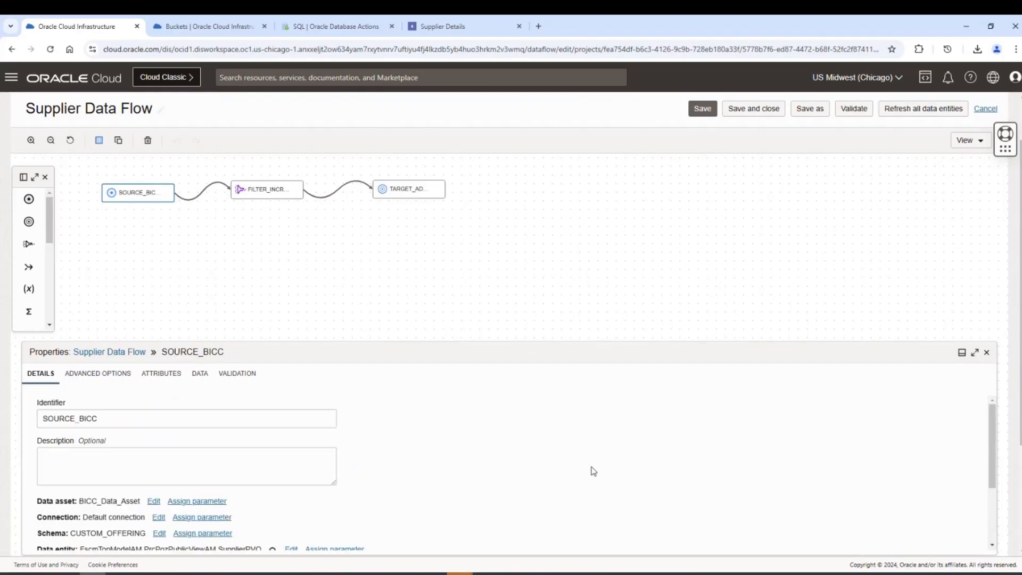
Step: Revisit the FILTER_INCREMENTAL_CHECK and TARGET_ADW operators, and close Supplier Data Flow, discarding its unsaved changes
scroll(585, 463, "up", 2)
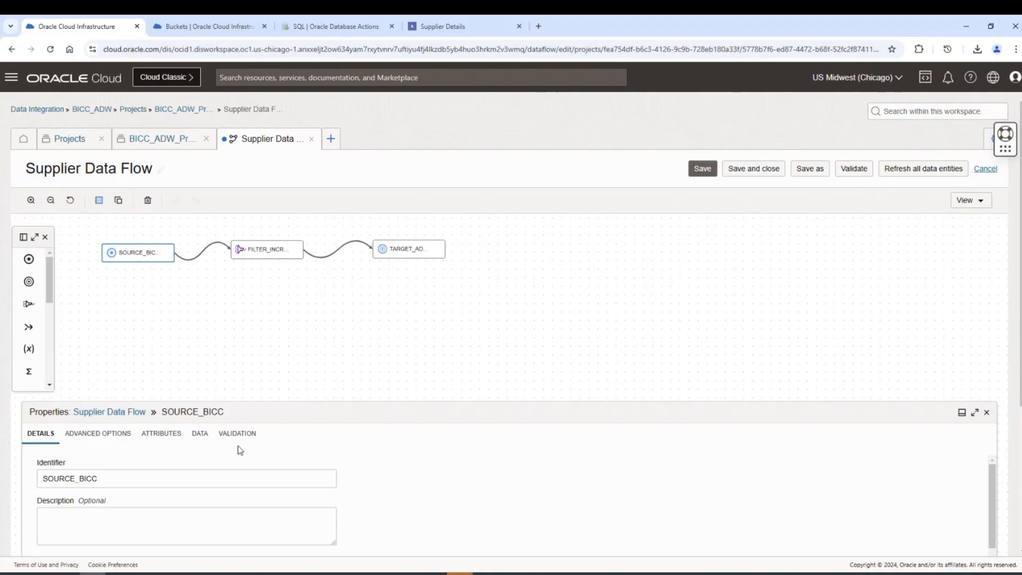
left_click(266, 251)
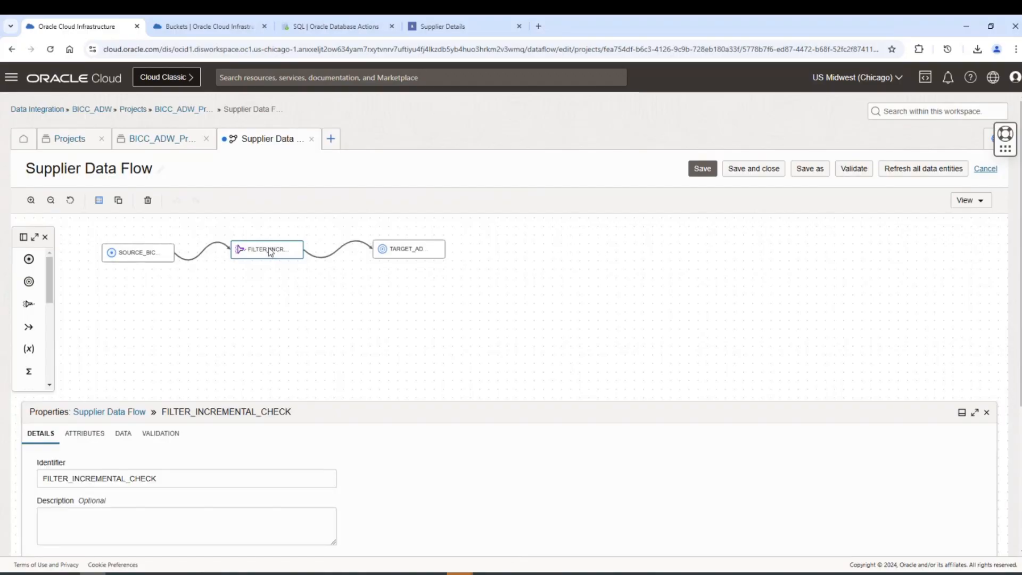
left_click(407, 253)
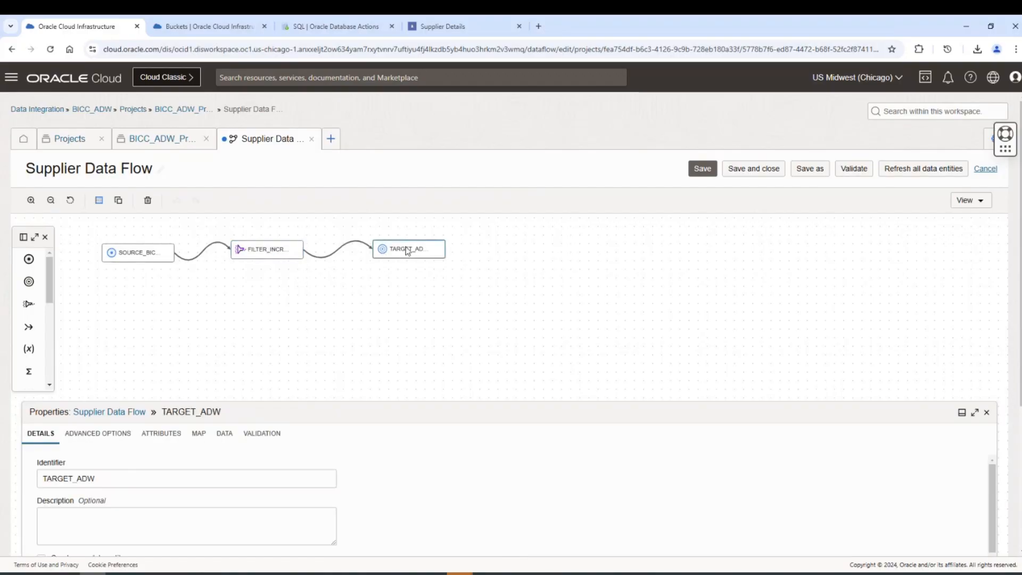
left_click(311, 140)
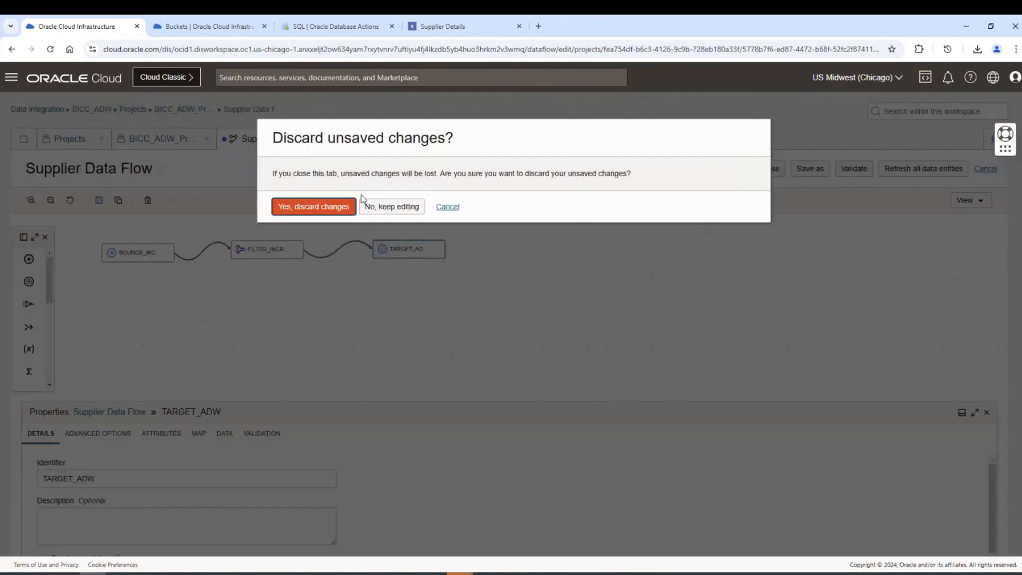
left_click(340, 206)
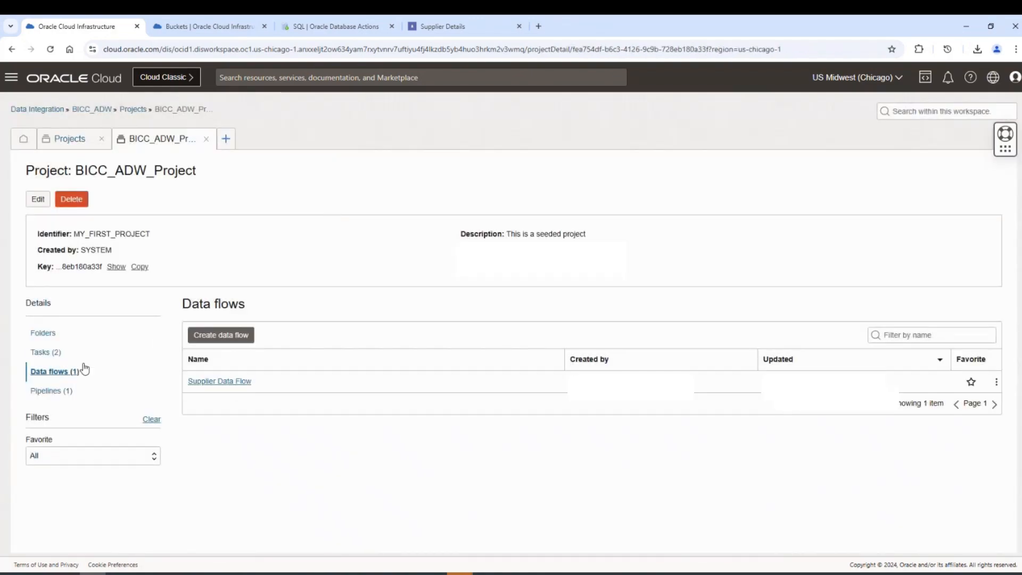
Step: Review the IntegrationTask Supplier Extract task and its linked data flow in the project's tasks, and leave it without saving
left_click(54, 353)
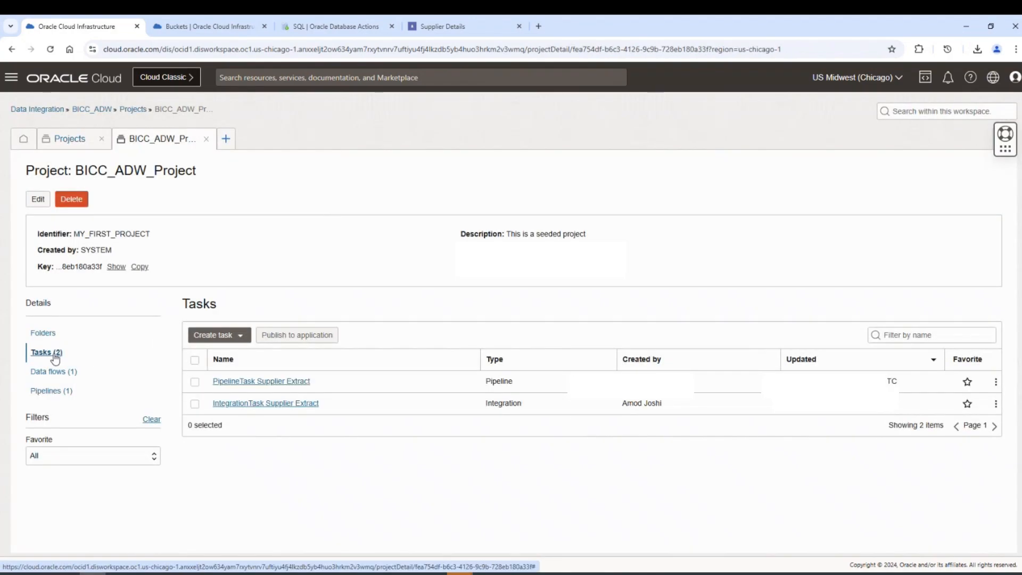
left_click(271, 404)
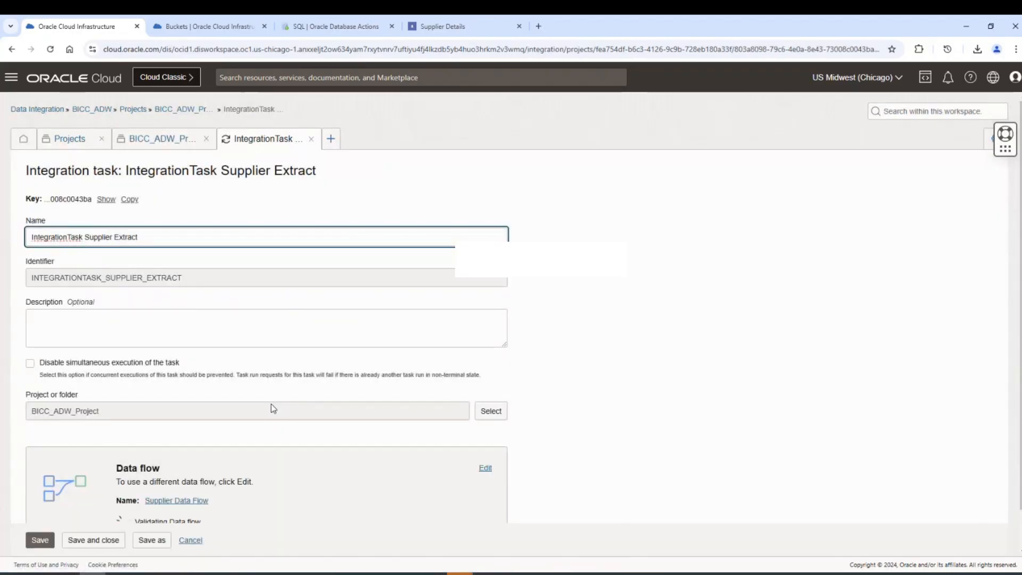
scroll(405, 420, "down", 1)
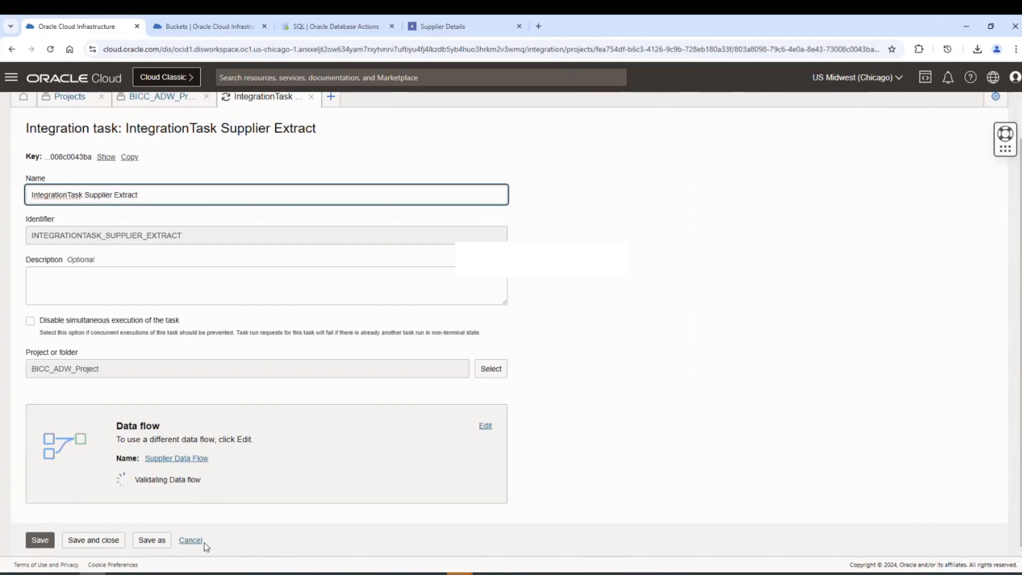
left_click(190, 540)
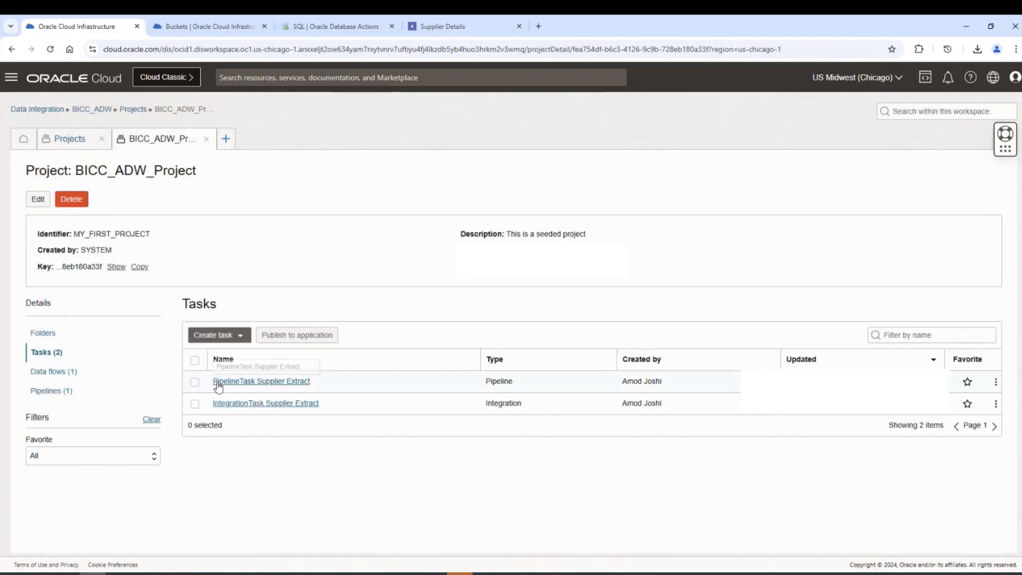
Step: Examine Supplier pipeline's integration task operator and the available pipeline operators, and close the pipeline, discarding changes
left_click(66, 393)
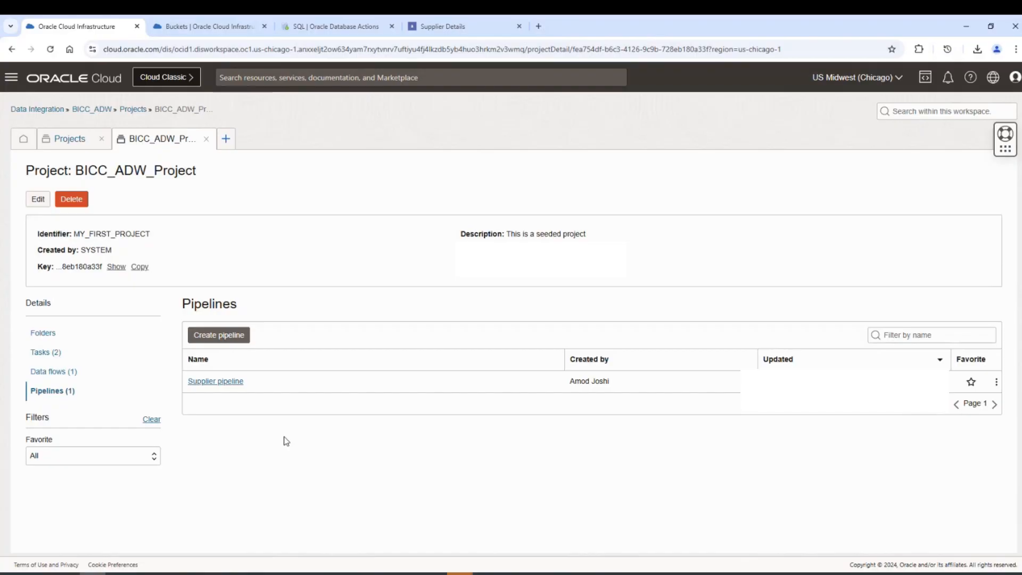
left_click(227, 382)
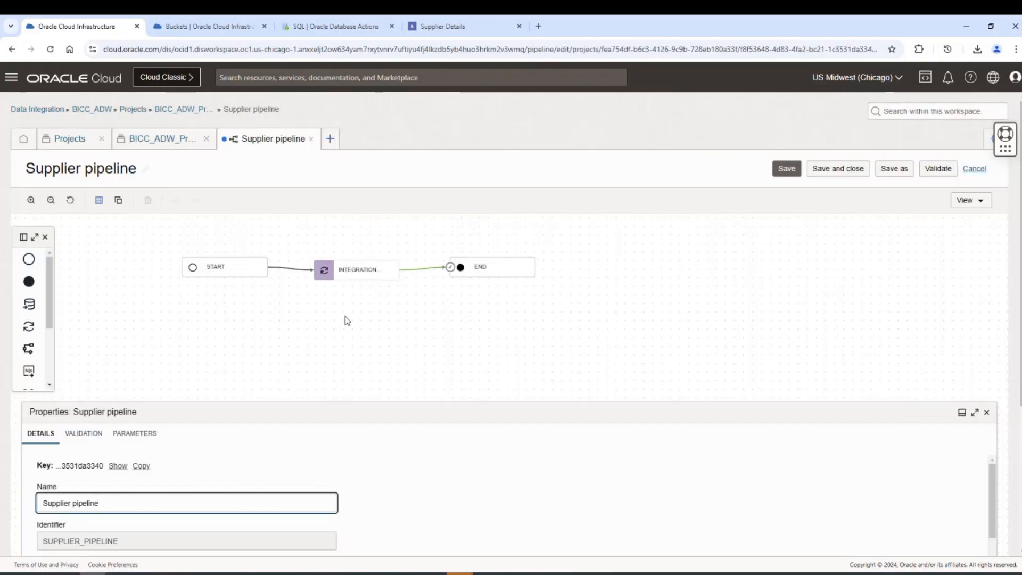
left_click(364, 273)
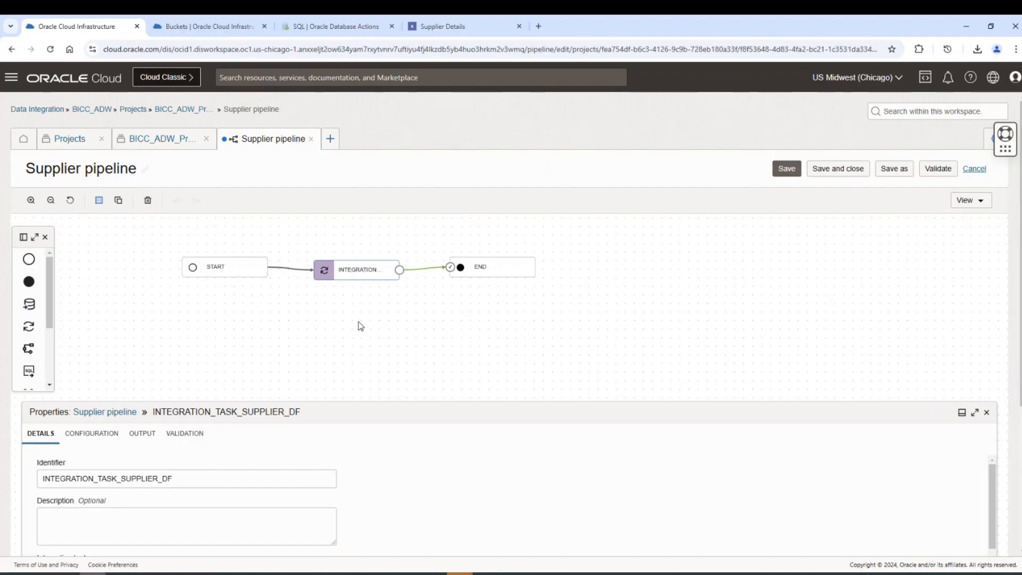
left_click_drag(364, 283, 365, 274)
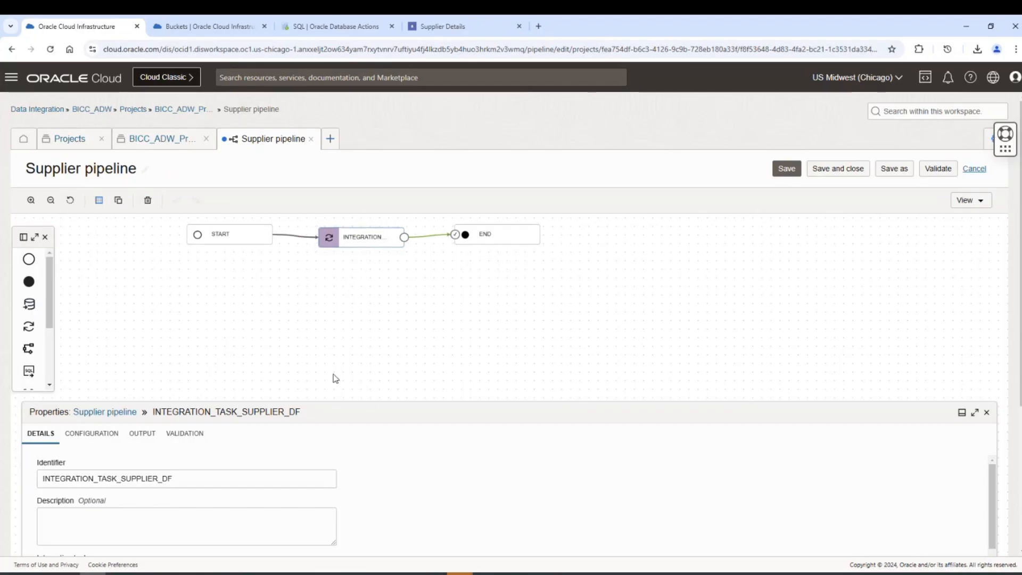
mouse_move(54, 343)
left_mouse_down()
mouse_move(61, 335)
mouse_move(53, 339)
left_mouse_up()
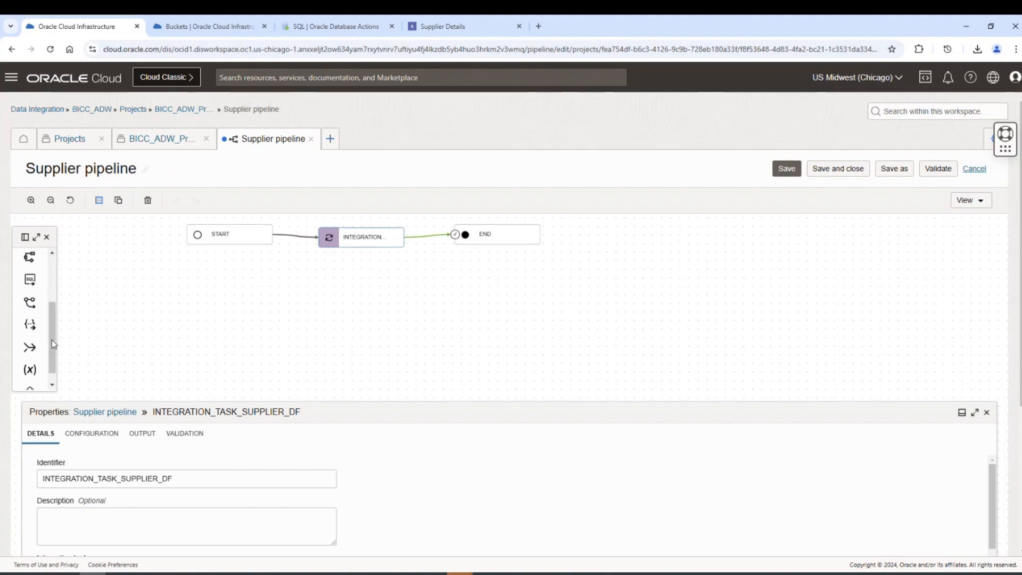
scroll(31, 380, "down", 1)
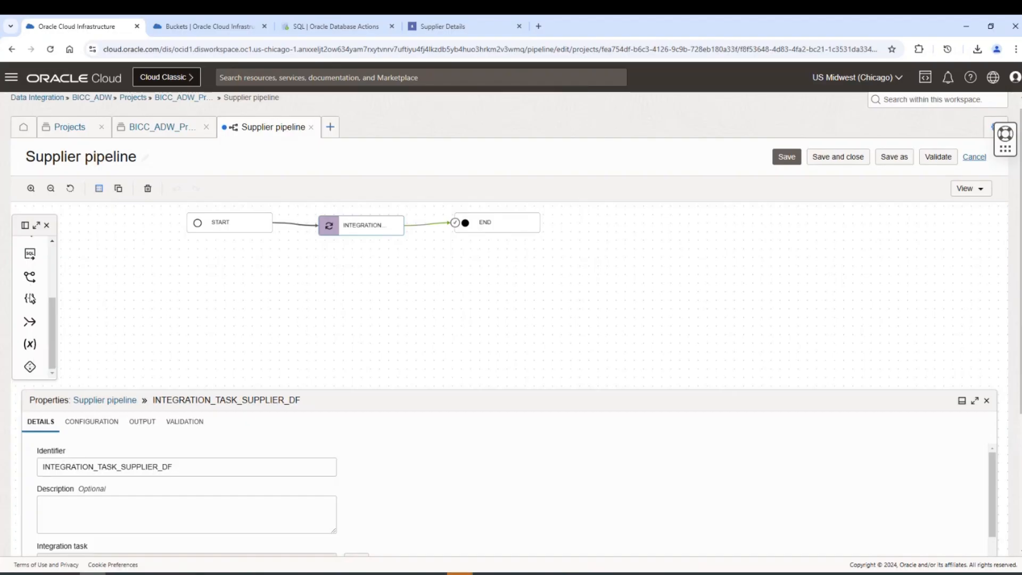
scroll(51, 311, "up", 4)
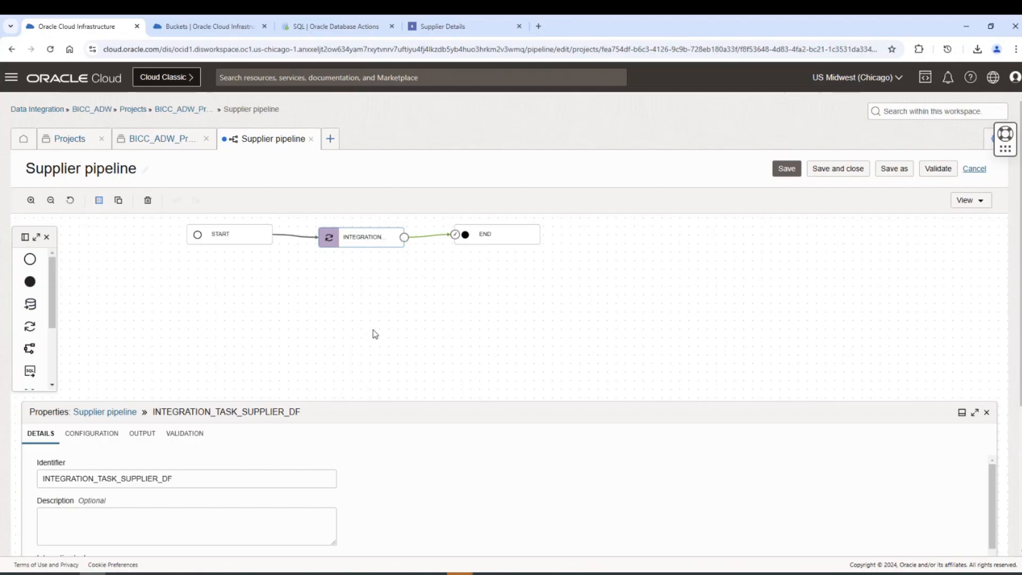
left_click(312, 139)
left_click(325, 213)
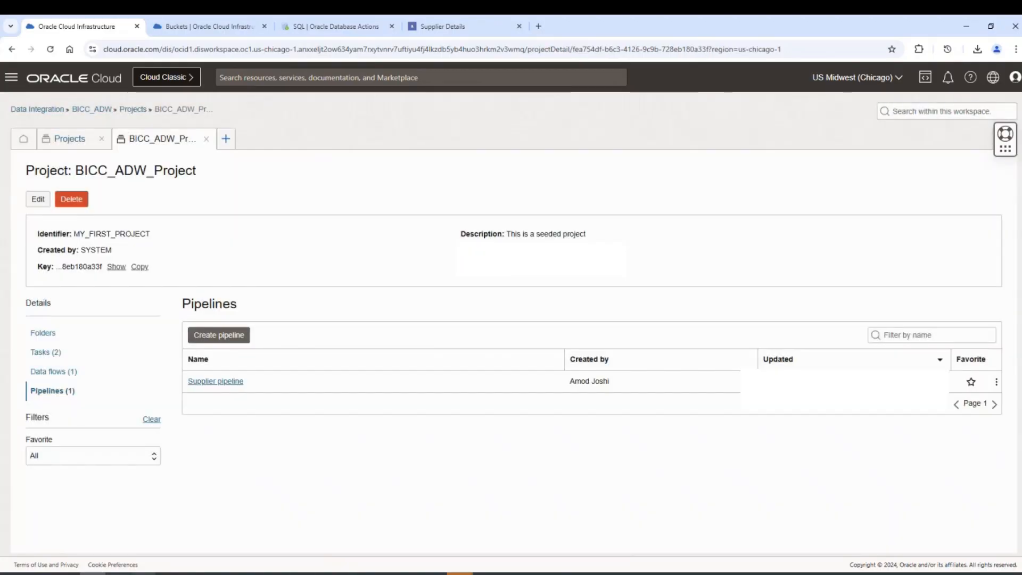
Step: Switch to Oracle Fusion's scheduled processes to check the BICC extract jobs' status, and return to the Data Integration project
mouse_move(144, 573)
left_click(200, 547)
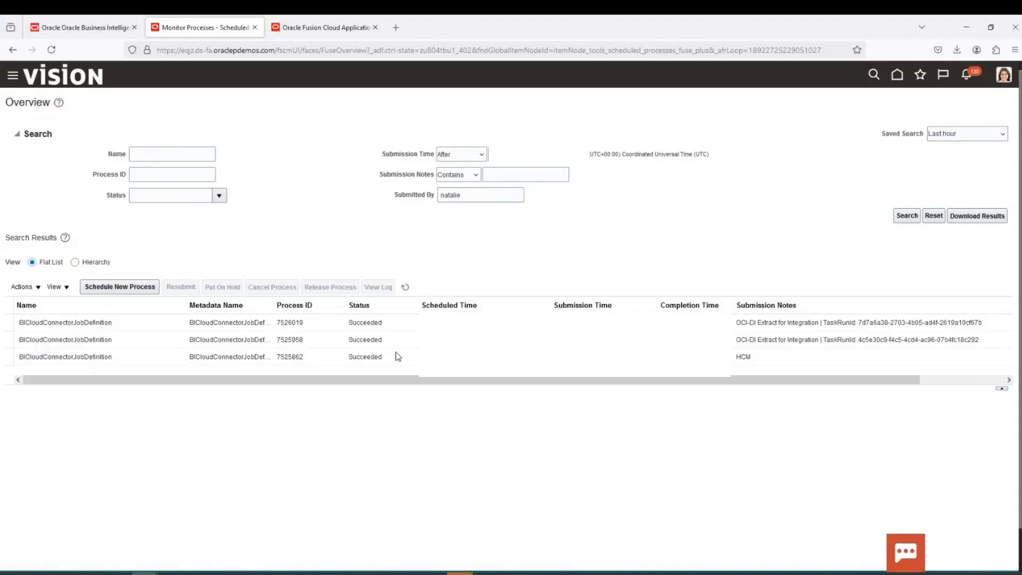
left_click(566, 571)
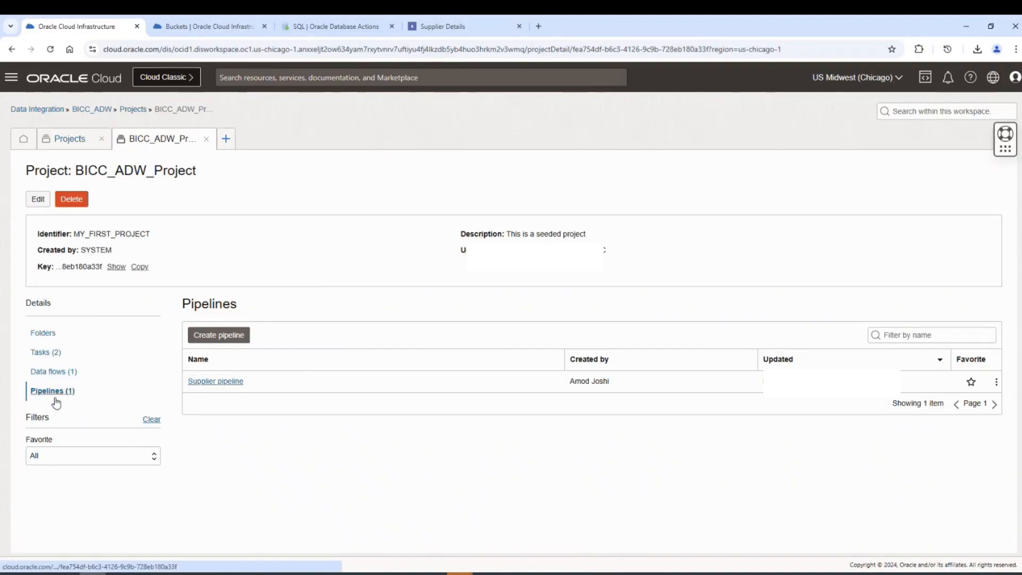
Step: Open BICC-ADW Application from the workspace home and review its published tasks and run history
left_click(24, 138)
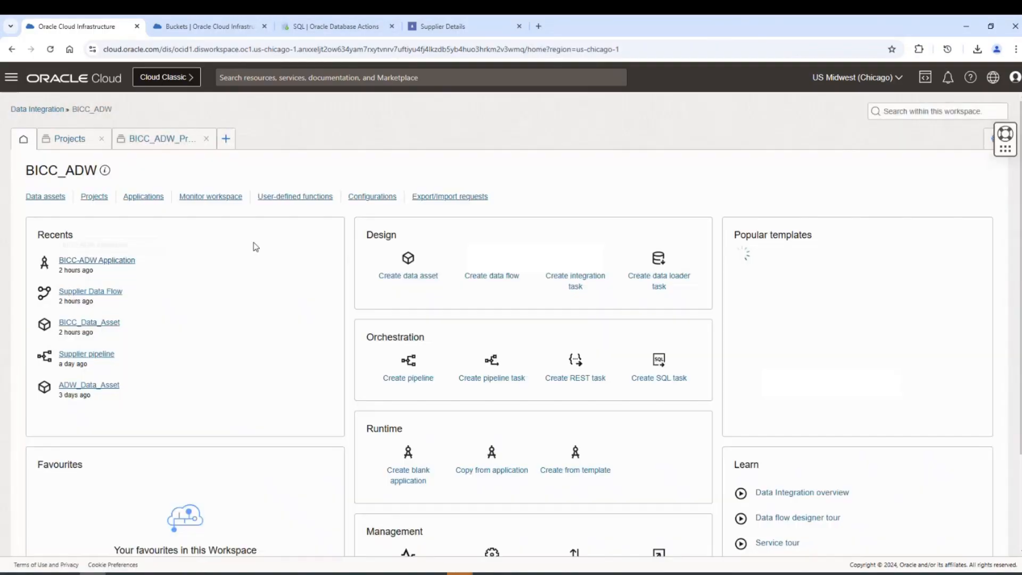
left_click(143, 197)
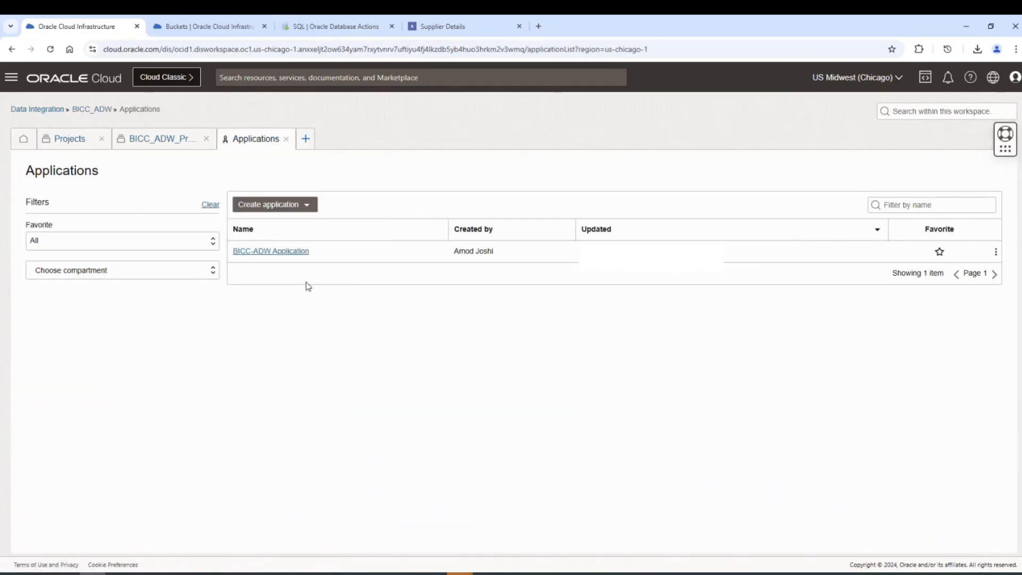
left_click(268, 254)
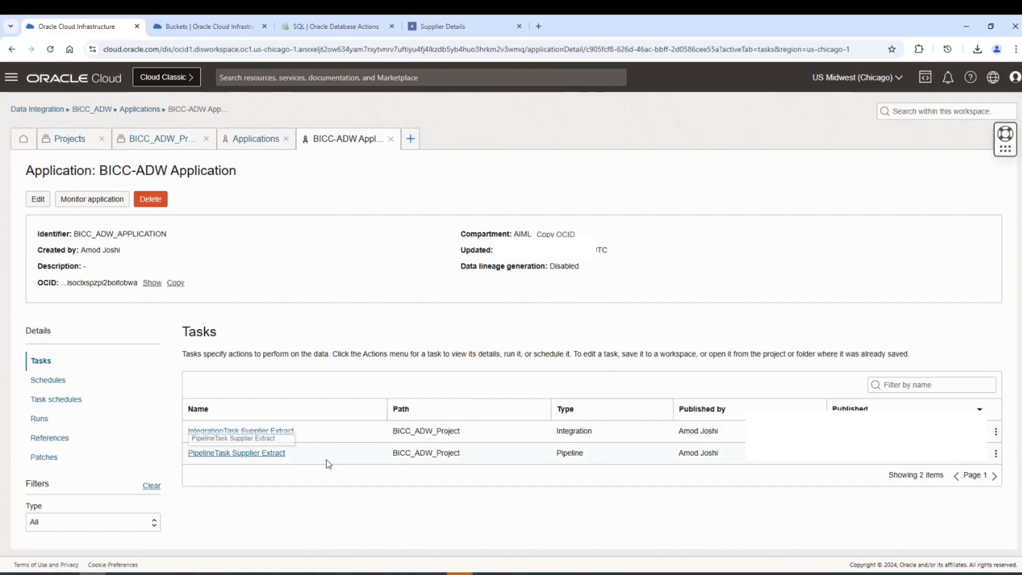
left_click(39, 420)
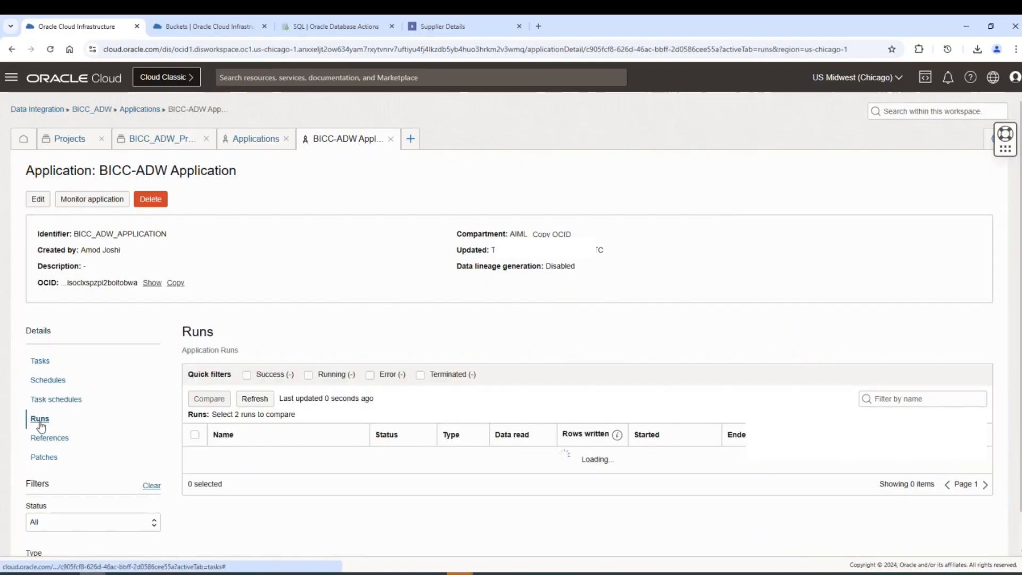
scroll(473, 445, "down", 1)
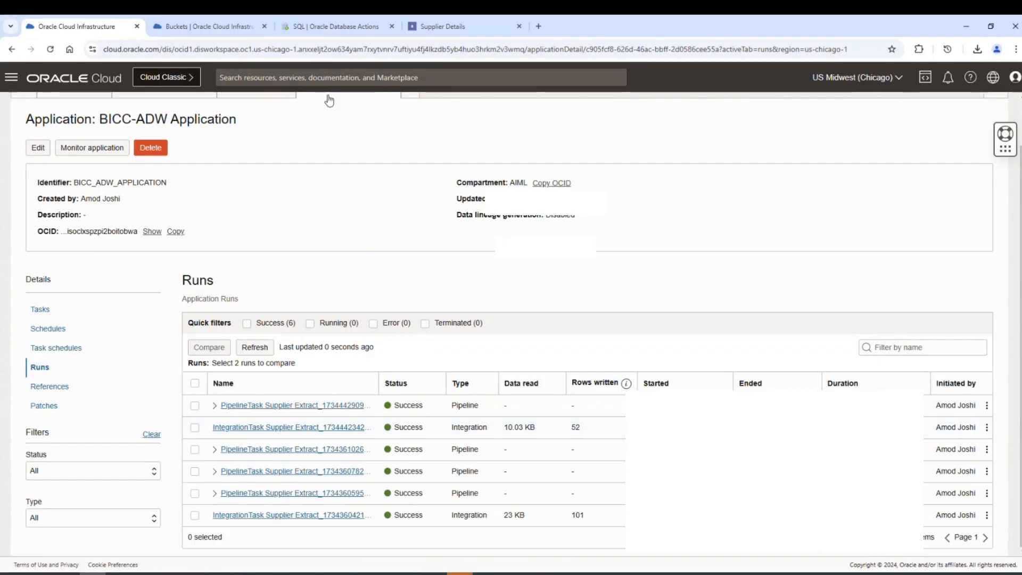
Step: Switch to Database Actions SQL and view the columns and data of the POZ_SUPPLIER_PVO table
left_click(320, 30)
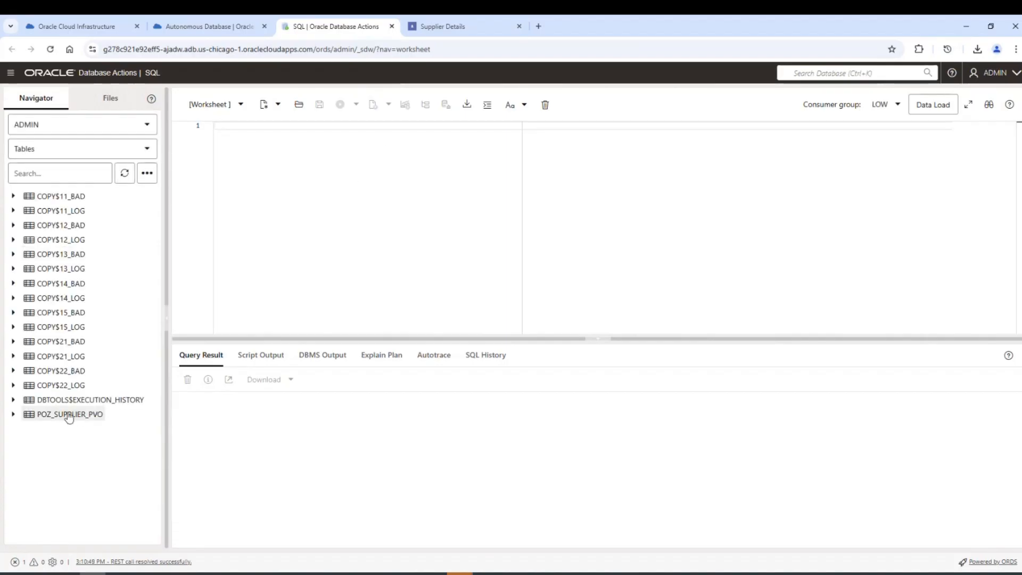
right_click(50, 416)
left_click(88, 263)
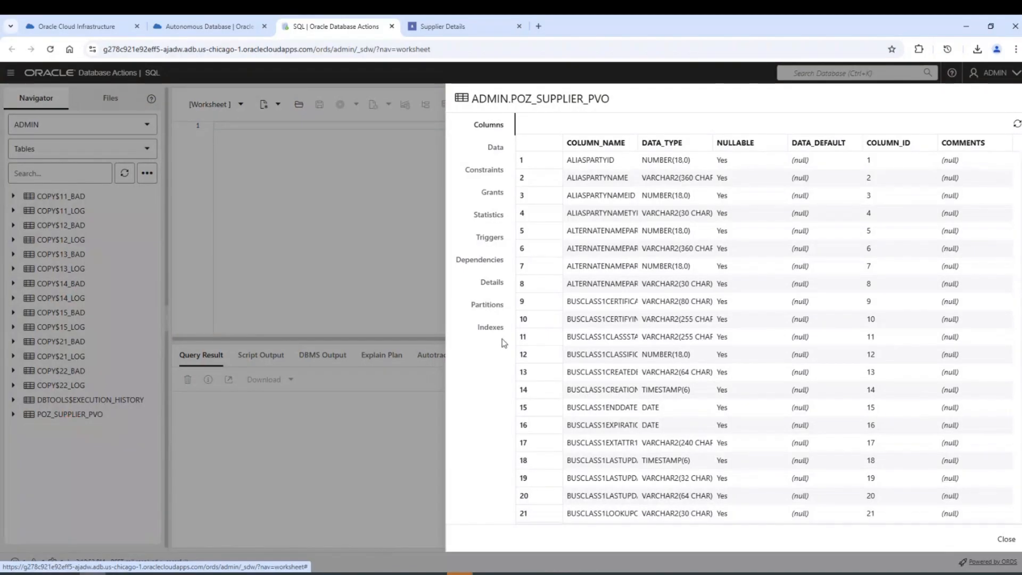
left_click(494, 148)
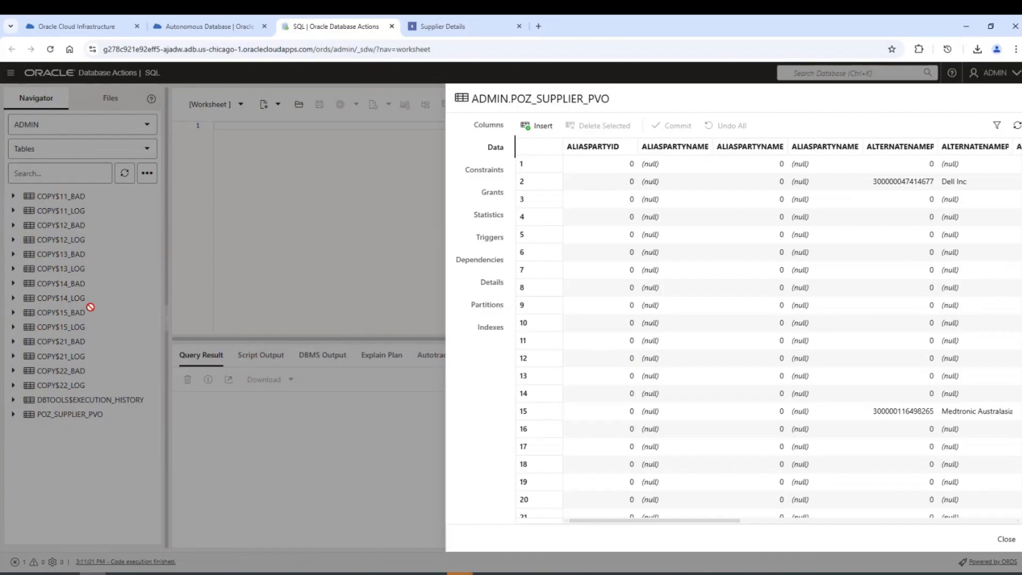
Step: Switch to the Supplier Dashboard, refresh the Supplier Details report and check its total row count
key("ctrl+Tab")
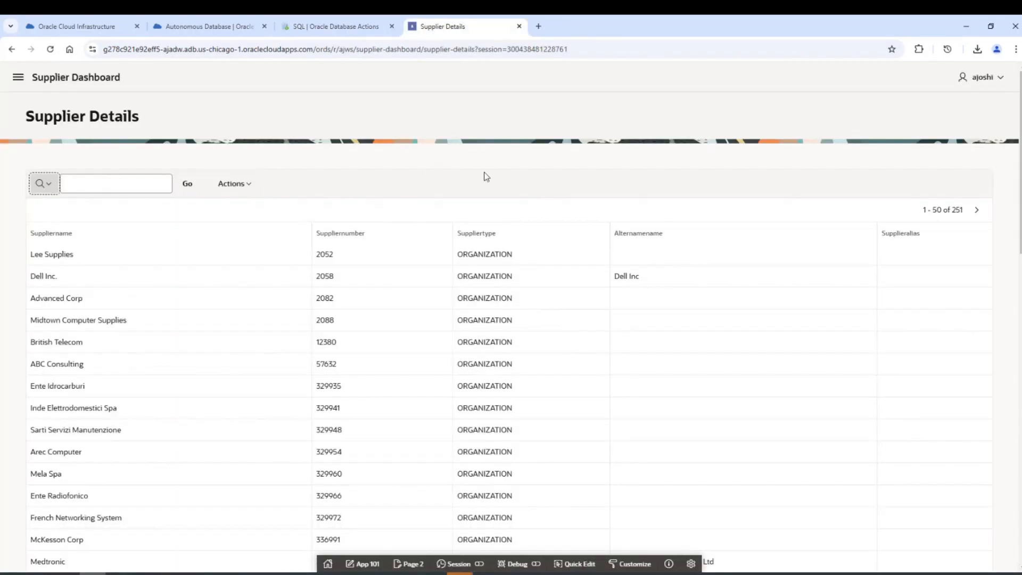
left_click(184, 186)
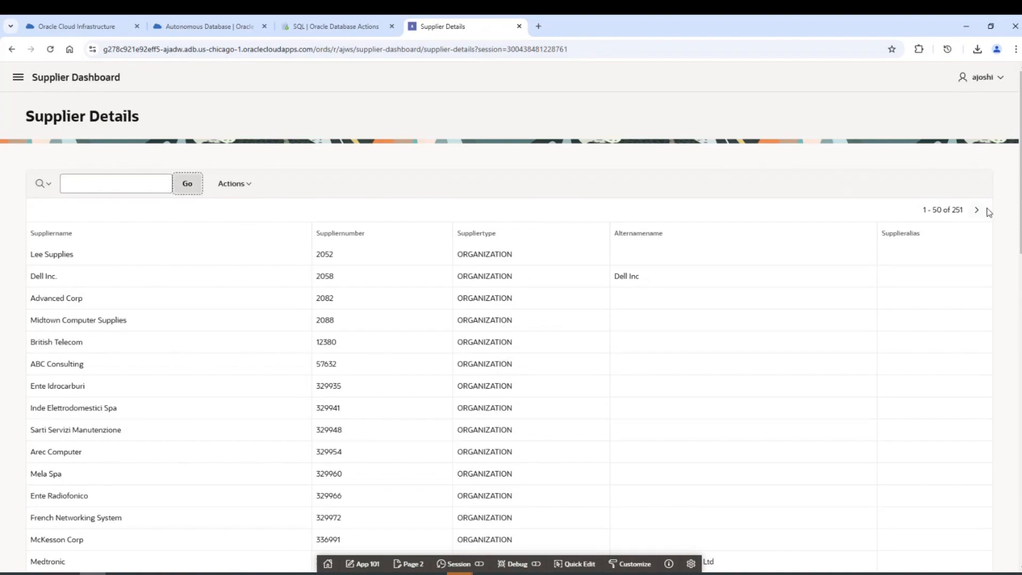
left_click_drag(965, 210, 900, 216)
left_click(855, 207)
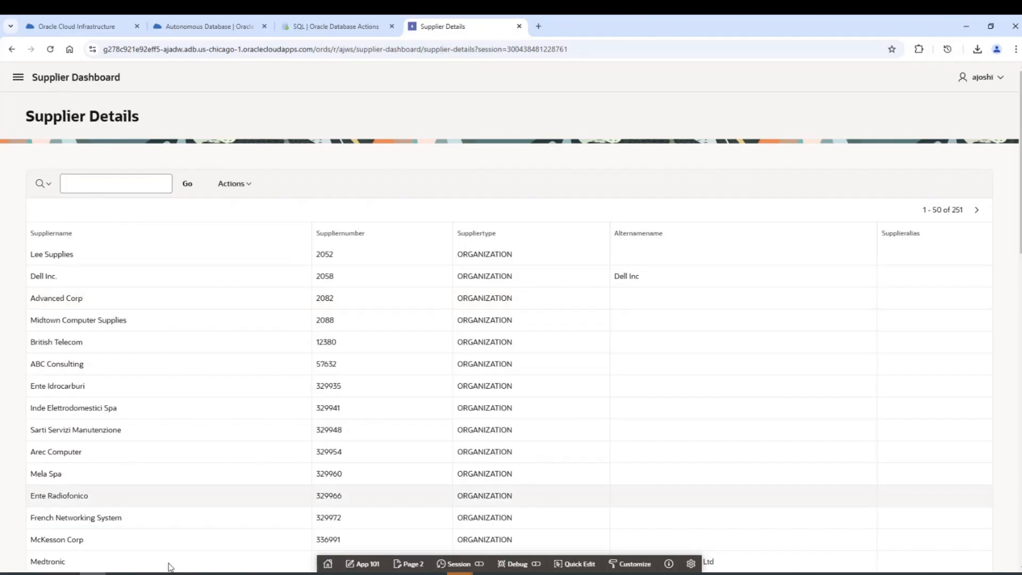
Step: Switch to the private Oracle Fusion session and open Manage Suppliers in the Procurement Suppliers work area
mouse_move(172, 573)
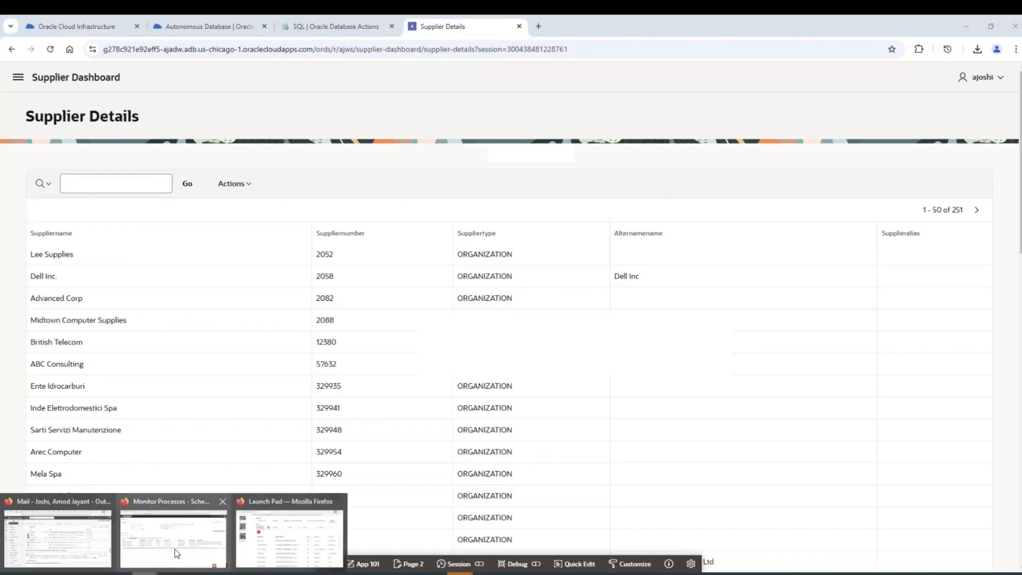
left_click(173, 539)
left_click(565, 573)
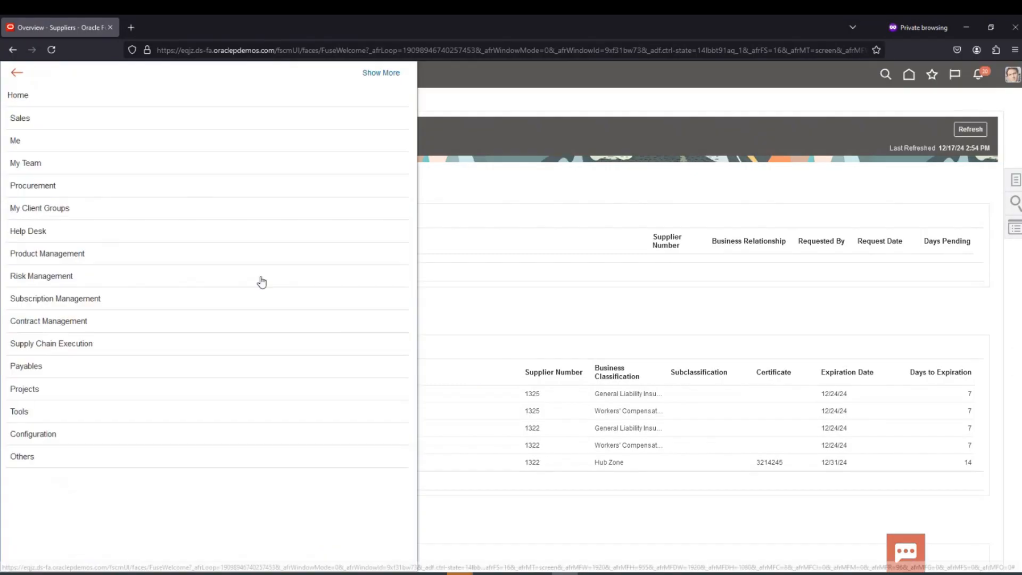
left_click(43, 187)
left_click(294, 246)
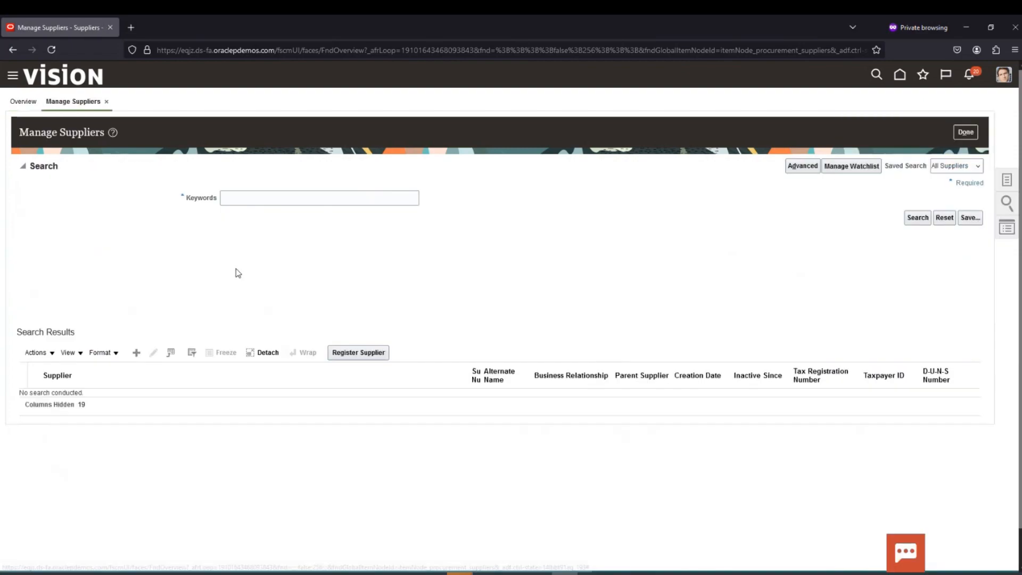
Step: Create a supplier named Test Supplier with the Prospective business relationship and the Individual tax organization type
left_click(136, 353)
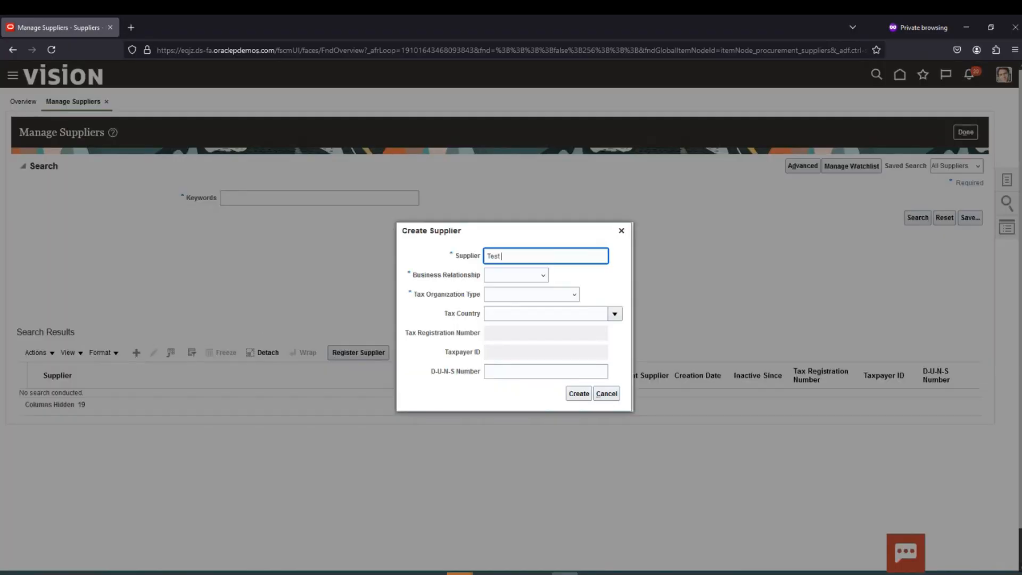
type("Test Supplier")
key("Tab")
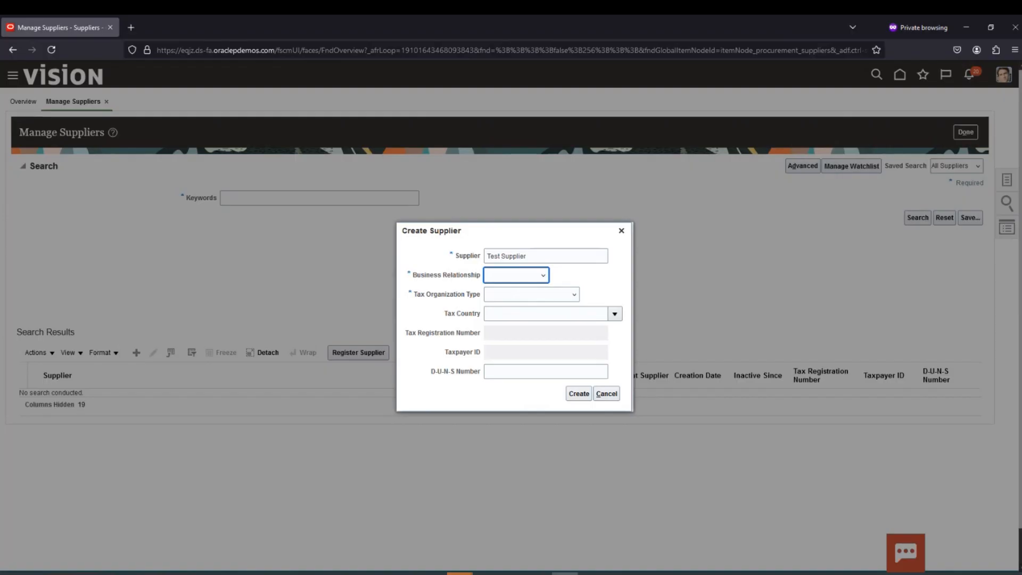
key("Down")
key("Tab")
key("Down")
key("Down")
key("Down")
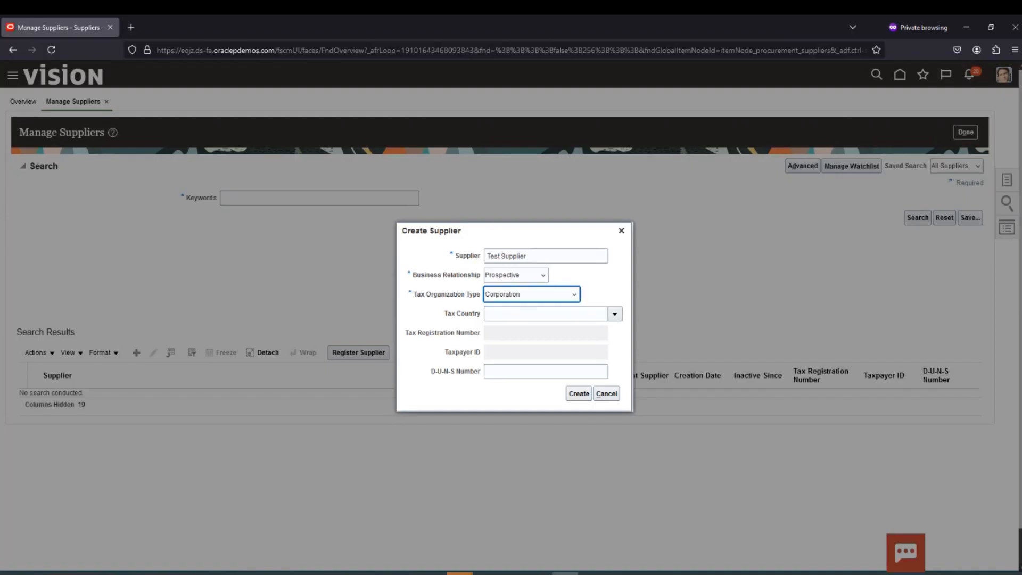
key("Down")
key("Down")
key("Down")
key("Down")
left_click(578, 393)
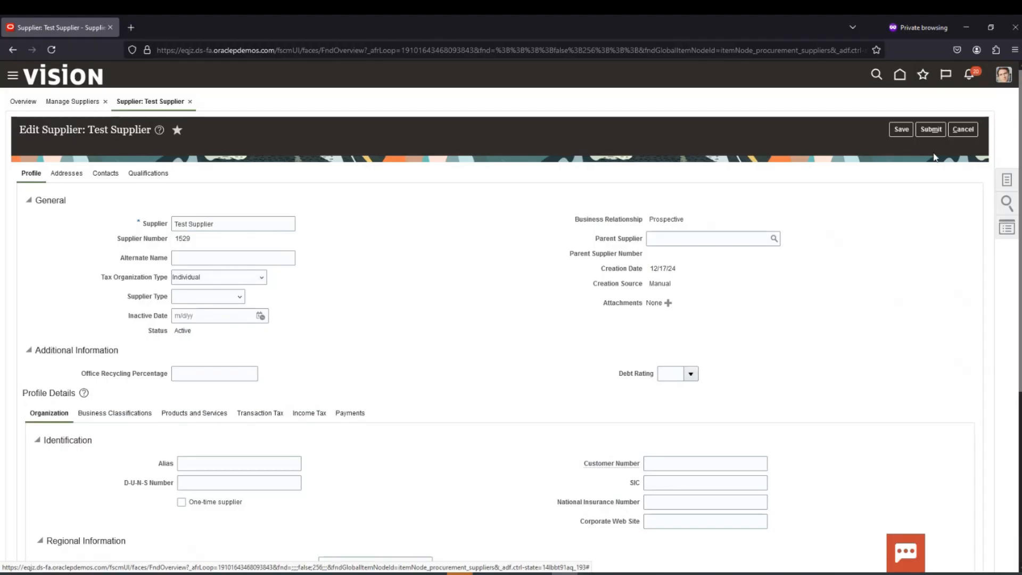
Step: Save and submit the Test Supplier record, and acknowledge the confirmation
left_click(901, 130)
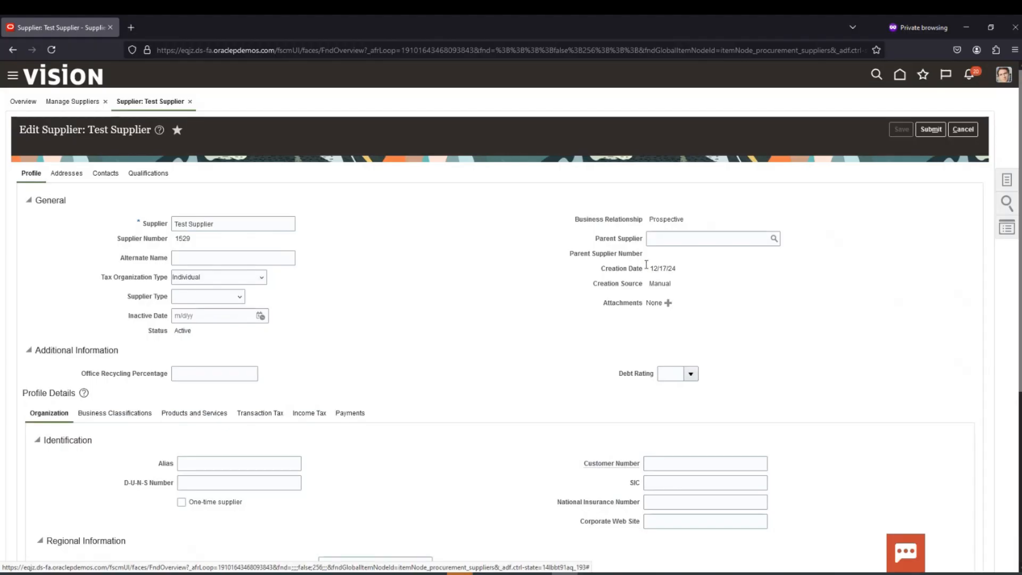
left_click(924, 129)
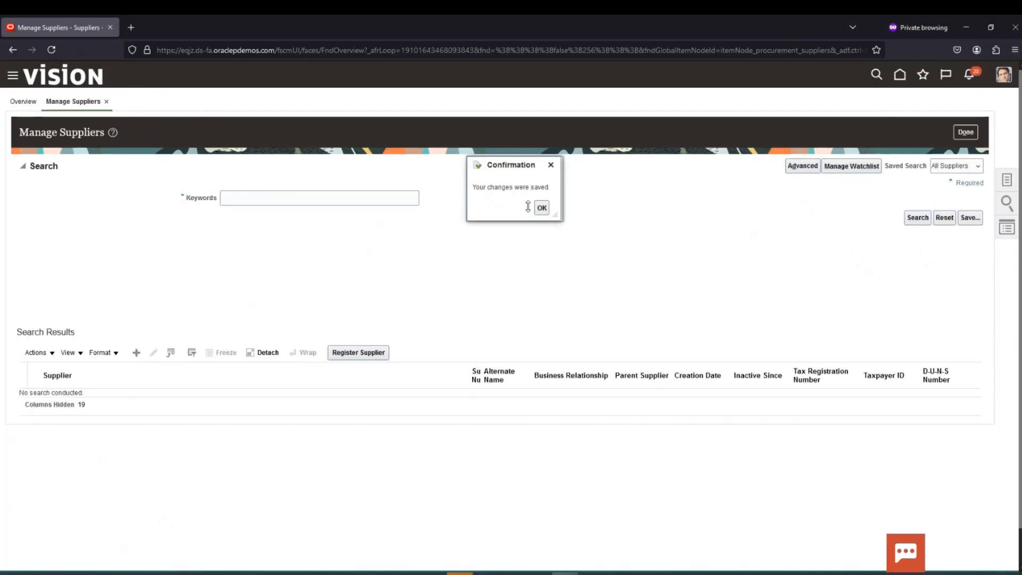
left_click(546, 209)
Step: Search Manage Suppliers for the keywords "Test Supp%"
left_click(326, 197)
type("Te")
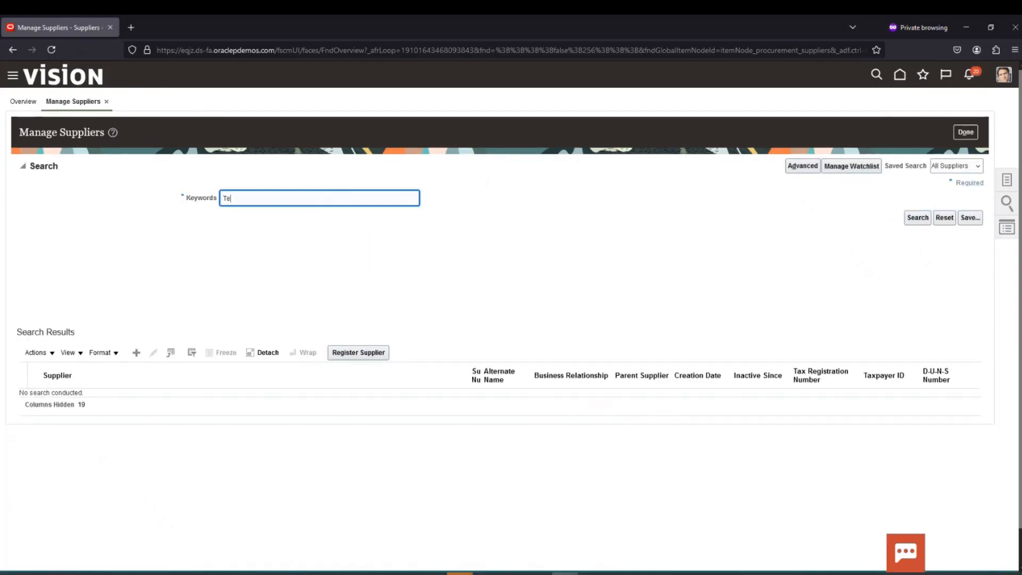
type("st Supp%")
key("Return")
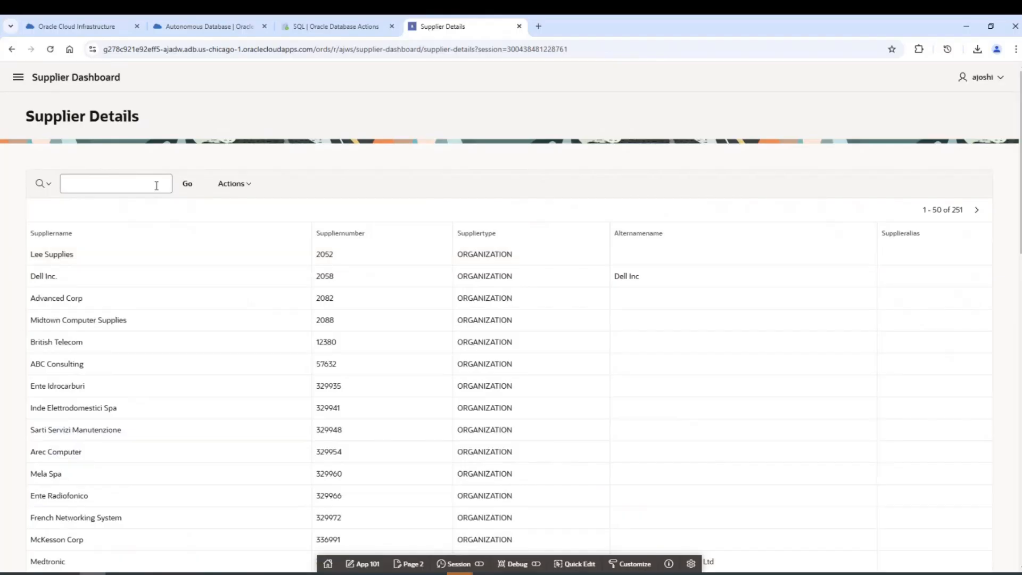
Step: Switch to the Supplier Dashboard, filter the Supplier Details report by "Test Suppl" to check its matching rows, and remove the filter
left_click(159, 185)
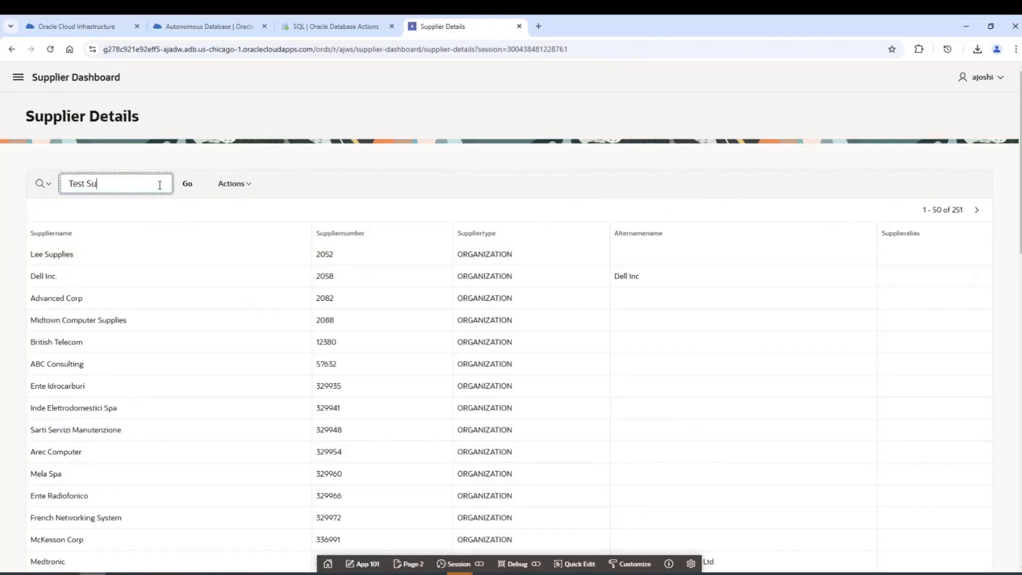
type("Test Suppl")
key("Return")
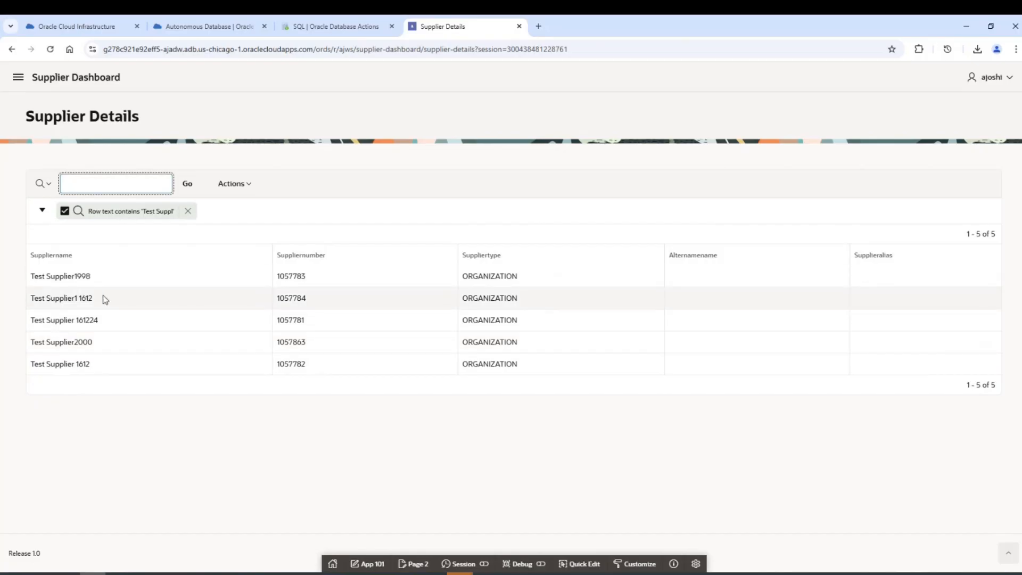
left_click(188, 210)
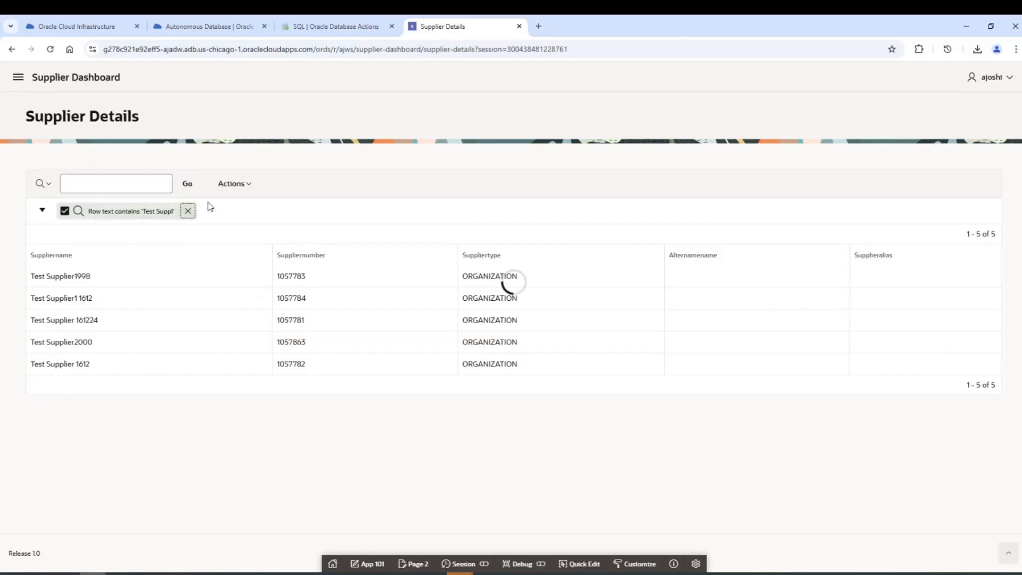
Step: Switch to OCI Data Integration and run PipelineTask Supplier Extract from the BICC-ADW Application tasks
left_click(99, 33)
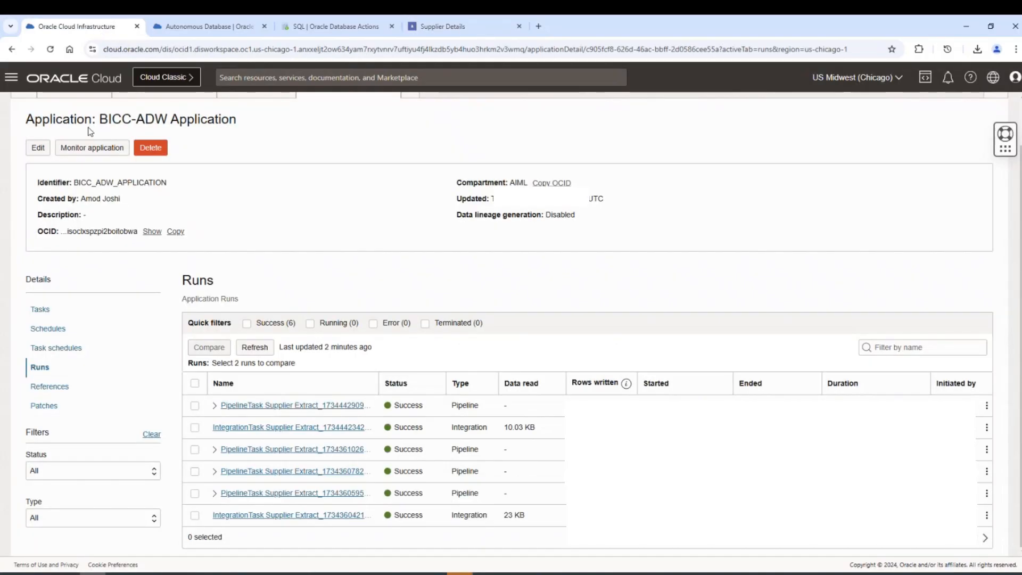
left_click(49, 308)
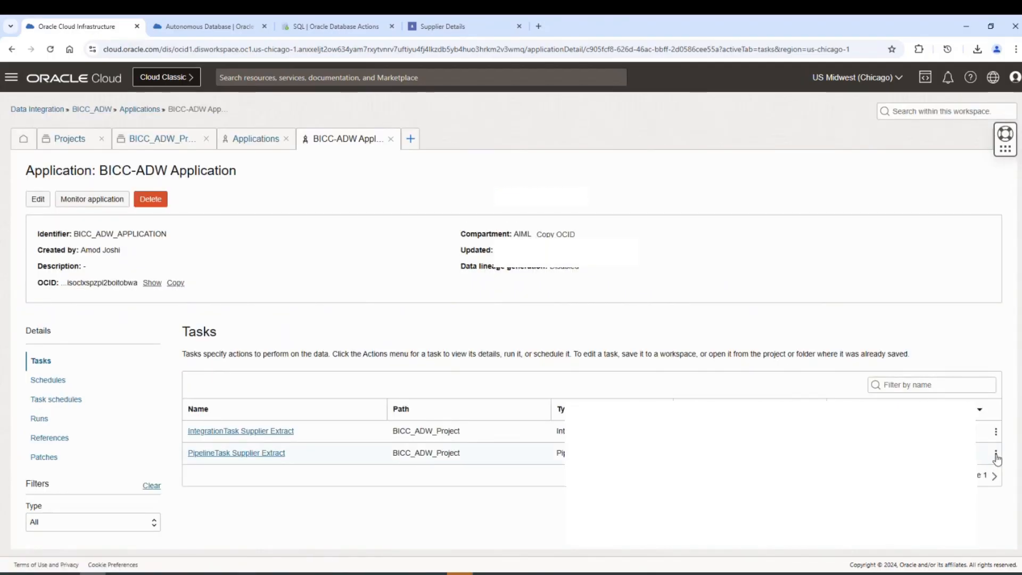
left_click(996, 454)
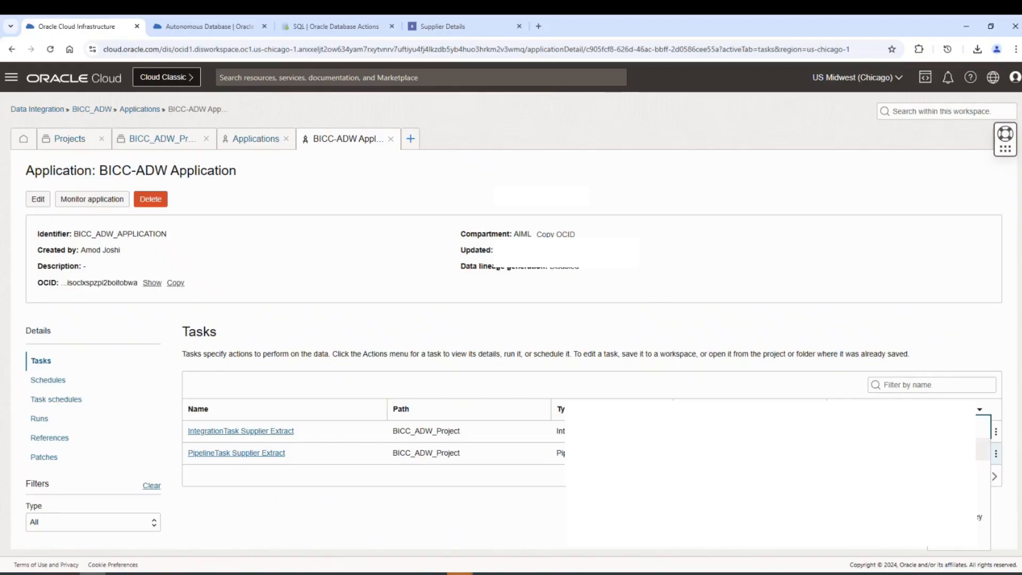
left_click(947, 444)
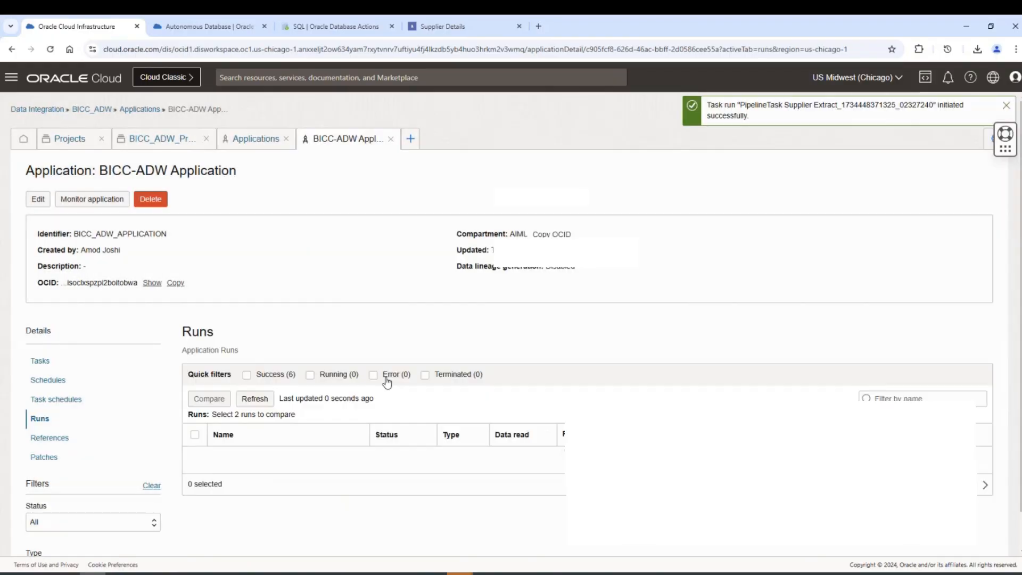
Step: Refresh the BICC-ADW Application runs repeatedly to check the status of the newest PipelineTask Supplier Extract run
left_click(255, 399)
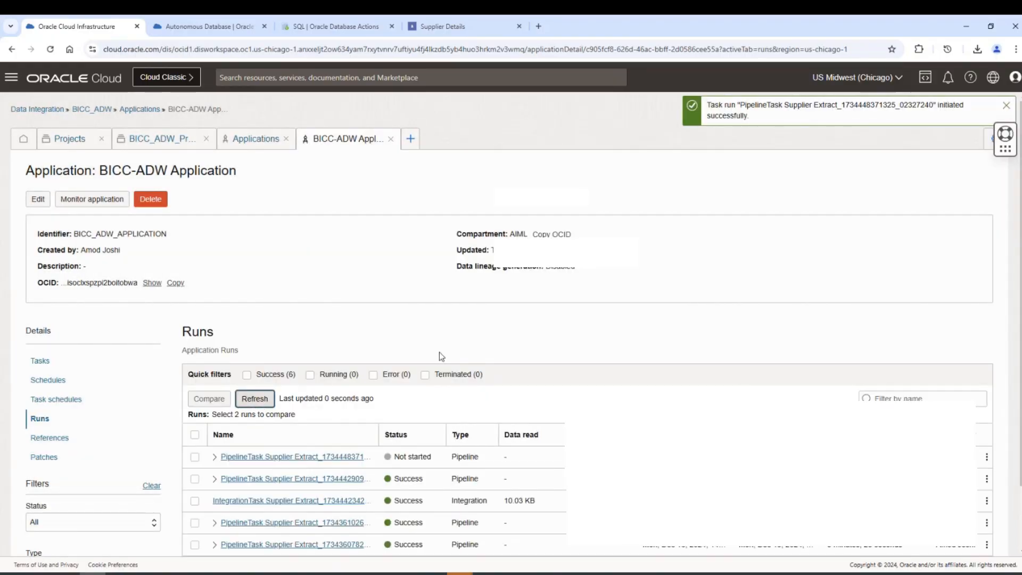
scroll(461, 351, "down", 1)
left_click(258, 347)
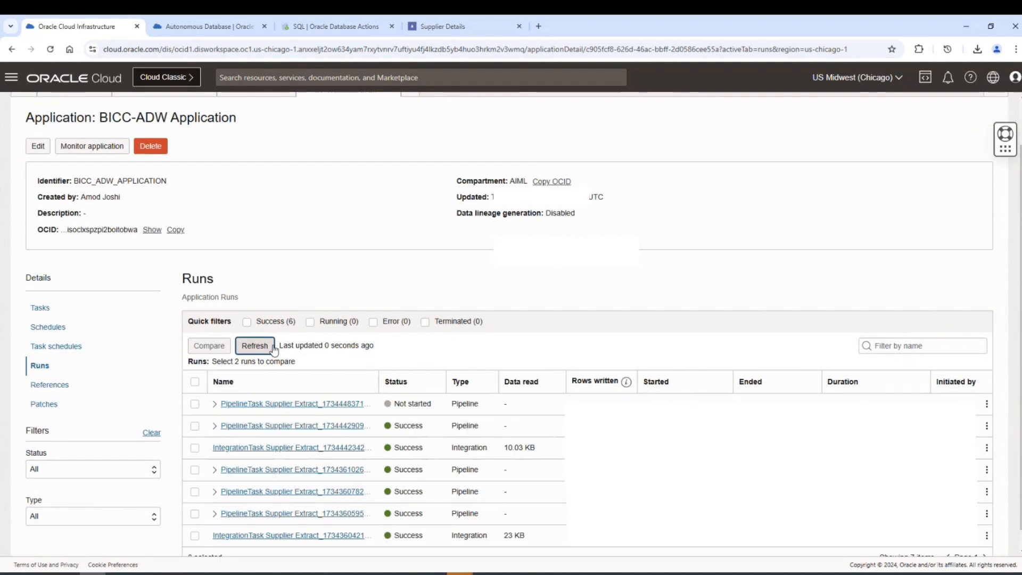
scroll(272, 349, "up", 1)
left_click(257, 400)
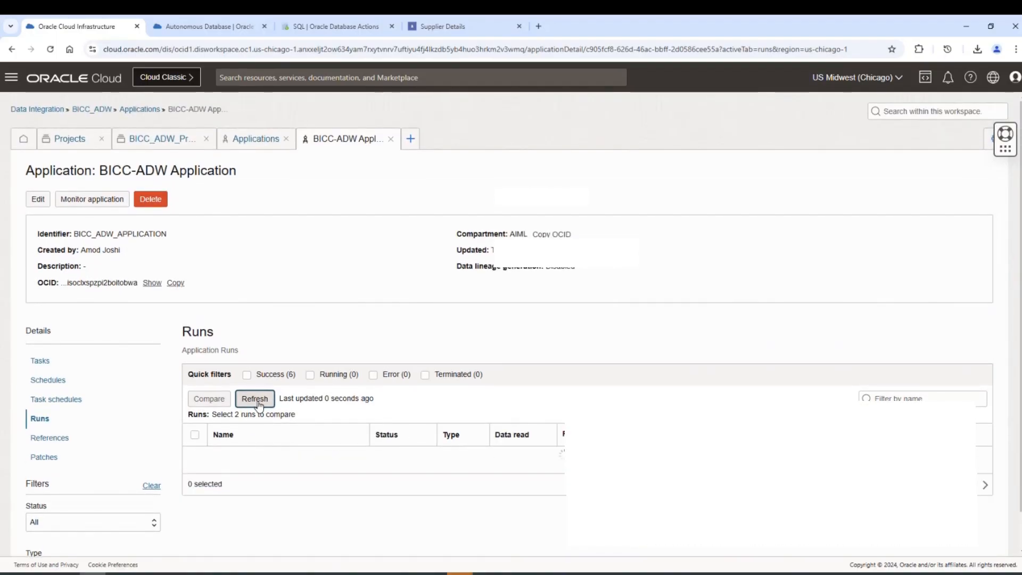
left_click(255, 400)
left_click(256, 400)
left_click(255, 399)
left_click(257, 400)
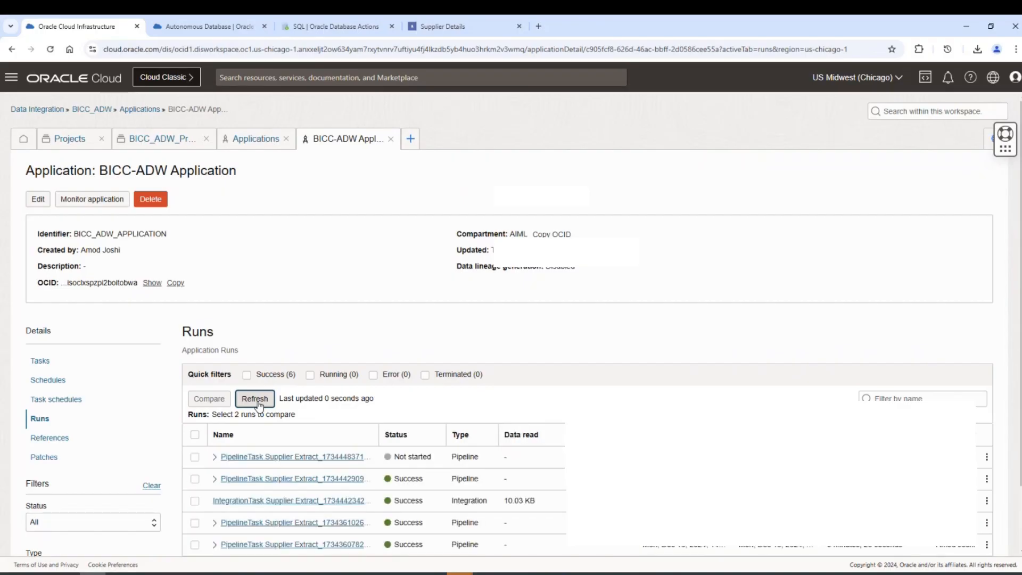
left_click(257, 401)
left_click(257, 400)
left_click(258, 400)
left_click(258, 400)
left_click(256, 399)
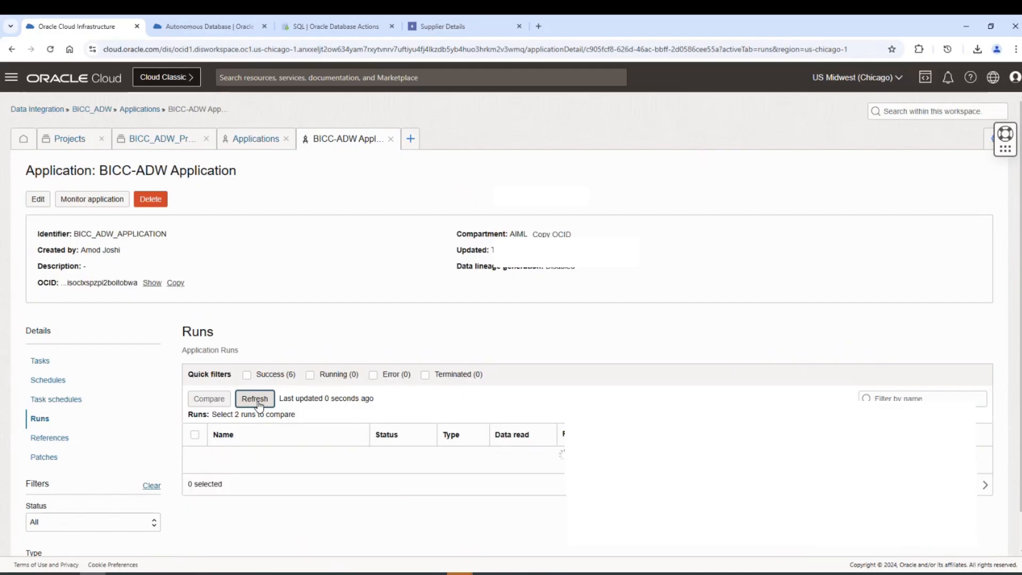
Step: Expand the newest pipeline run after each refresh to monitor the status of its child integration task
left_click(215, 459)
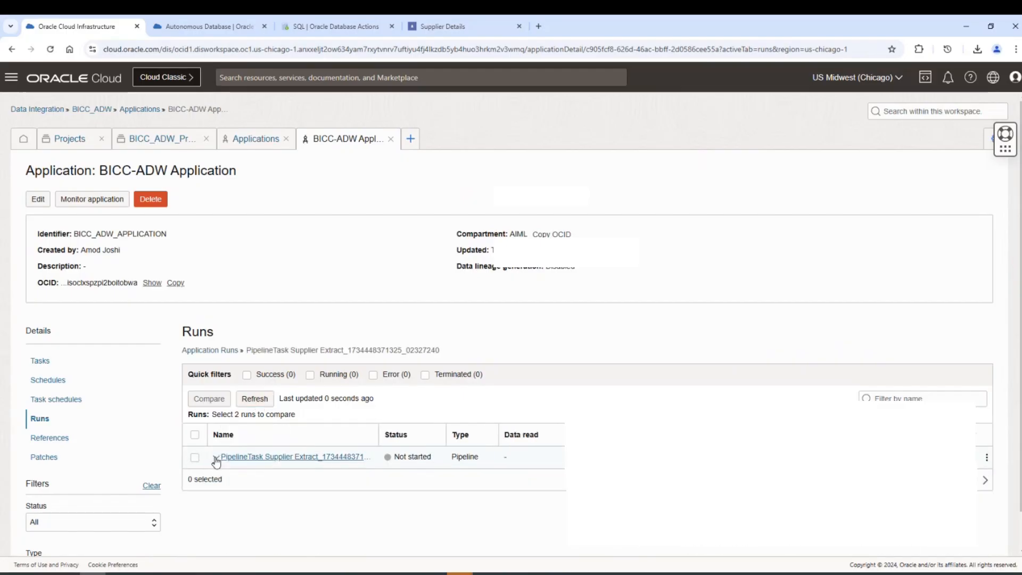
left_click(254, 398)
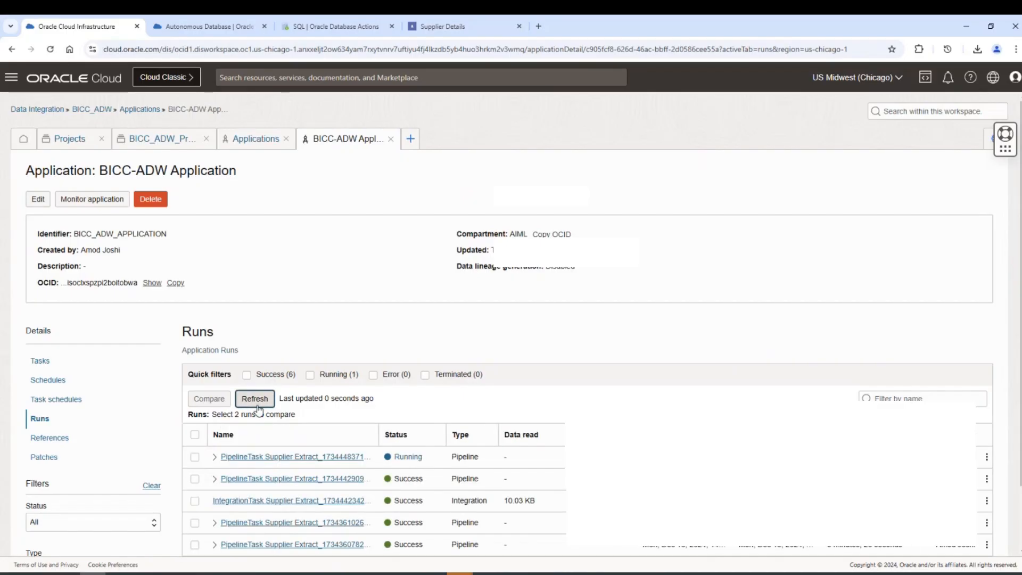
left_click(255, 402)
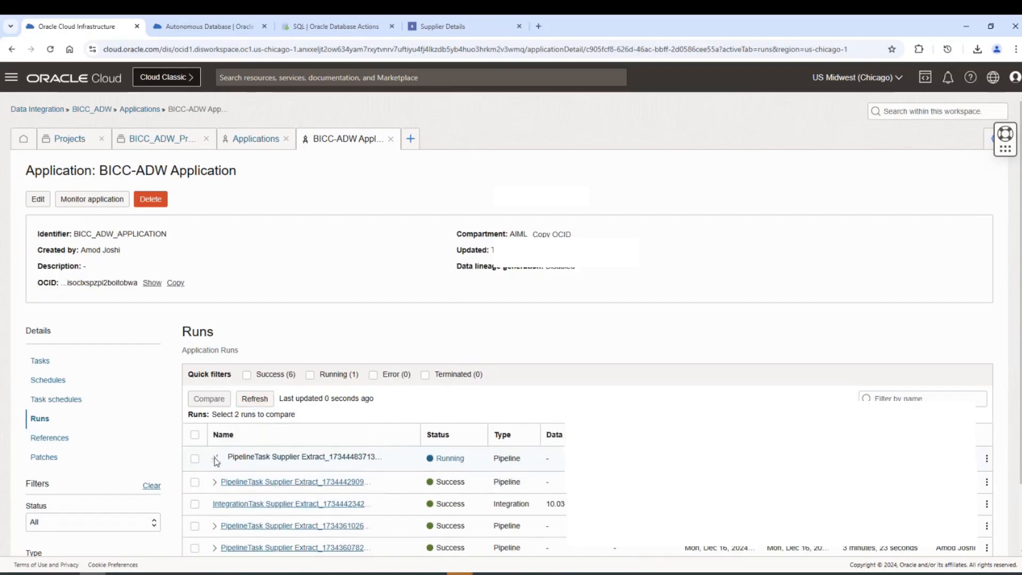
left_click(215, 459)
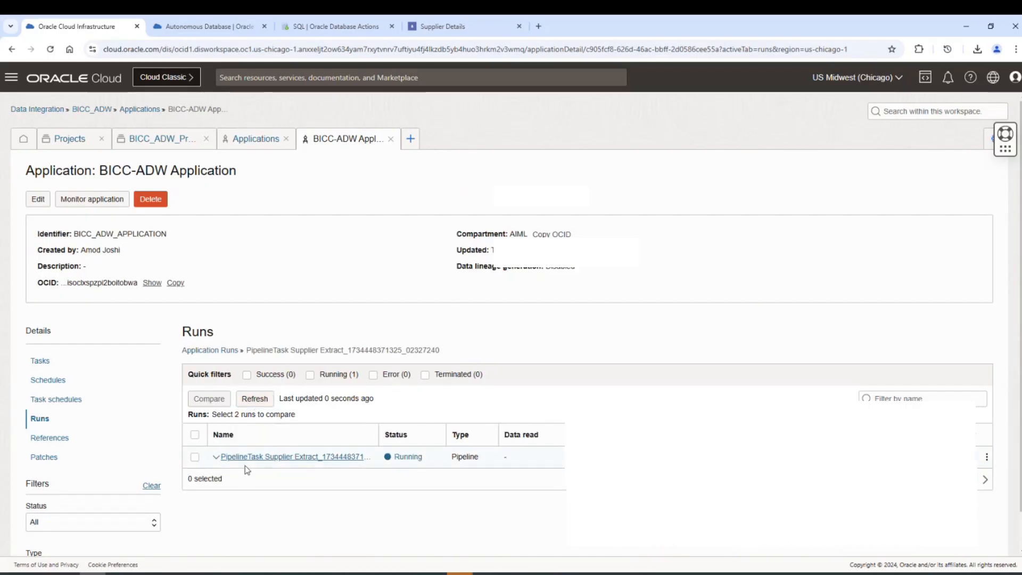
left_click(255, 399)
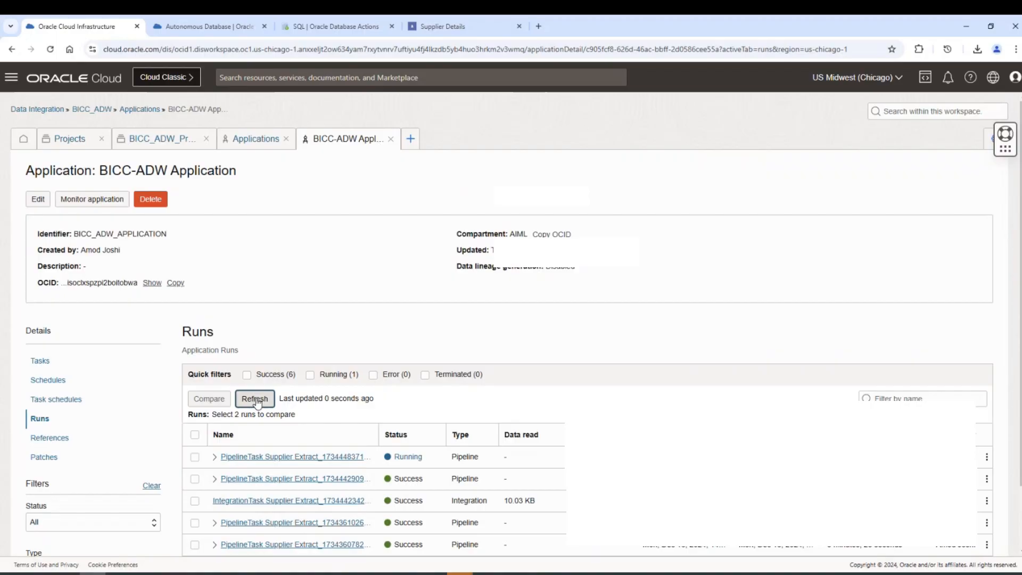
left_click(215, 457)
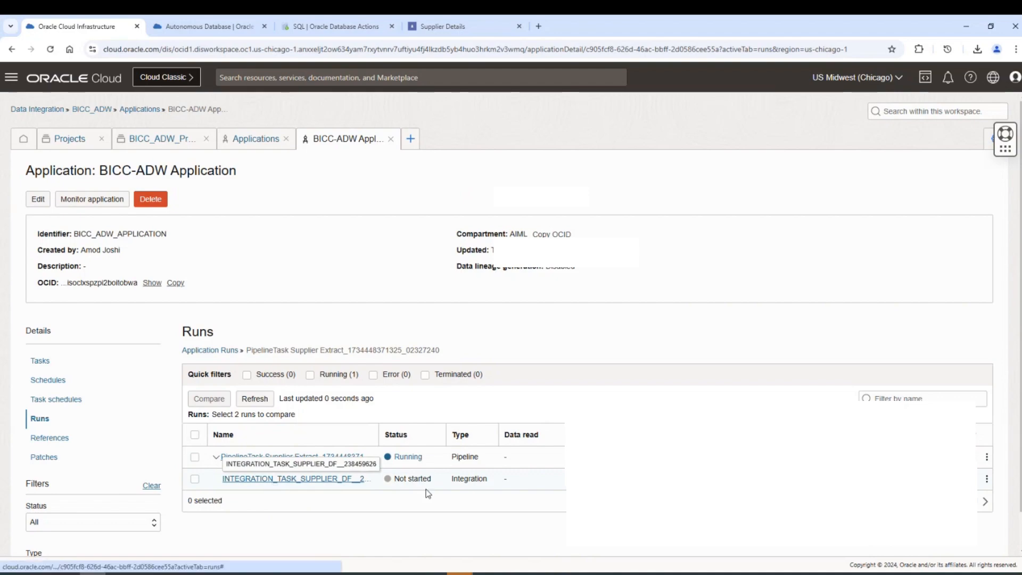
left_click(255, 404)
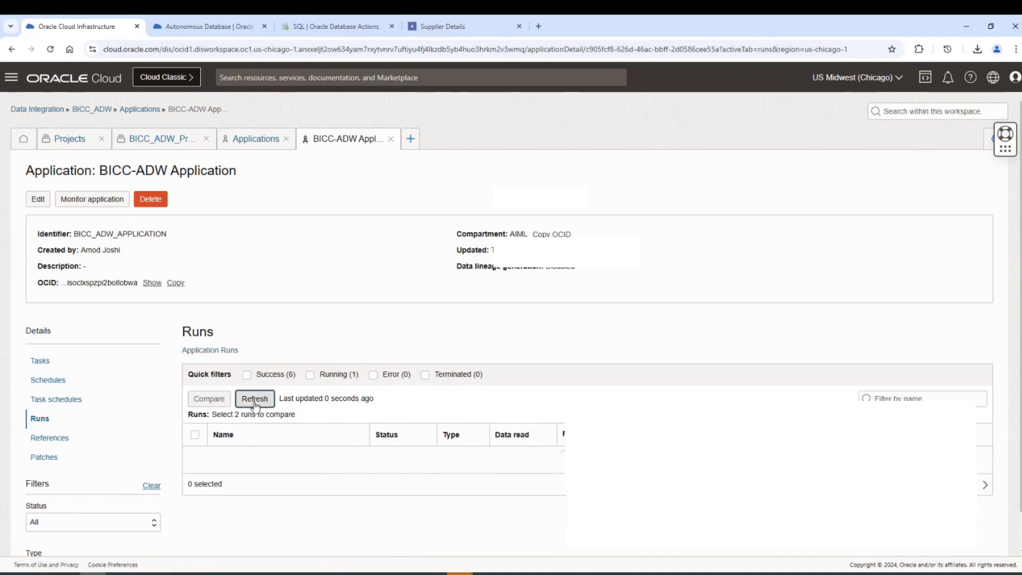
left_click(215, 459)
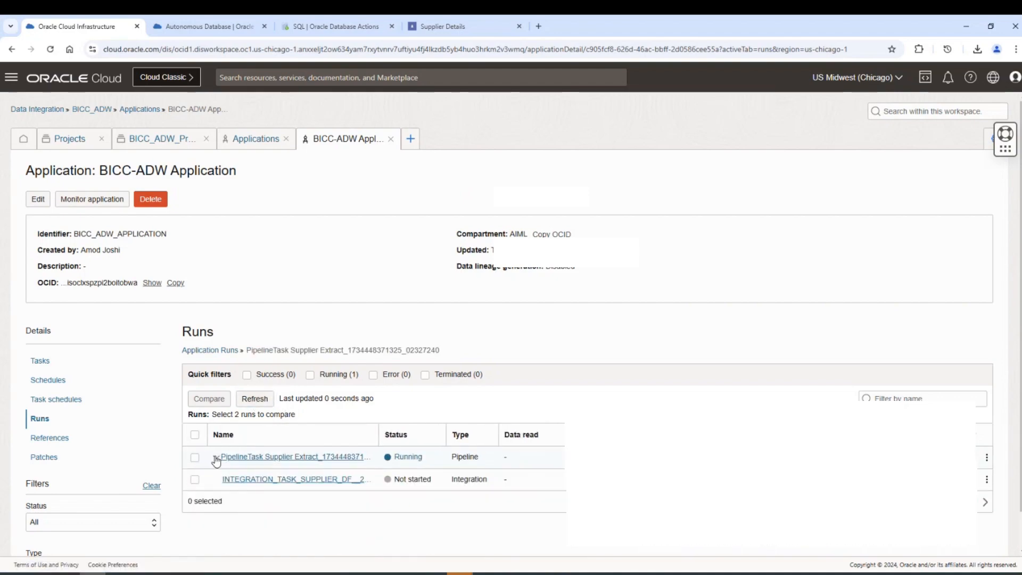
left_click(255, 401)
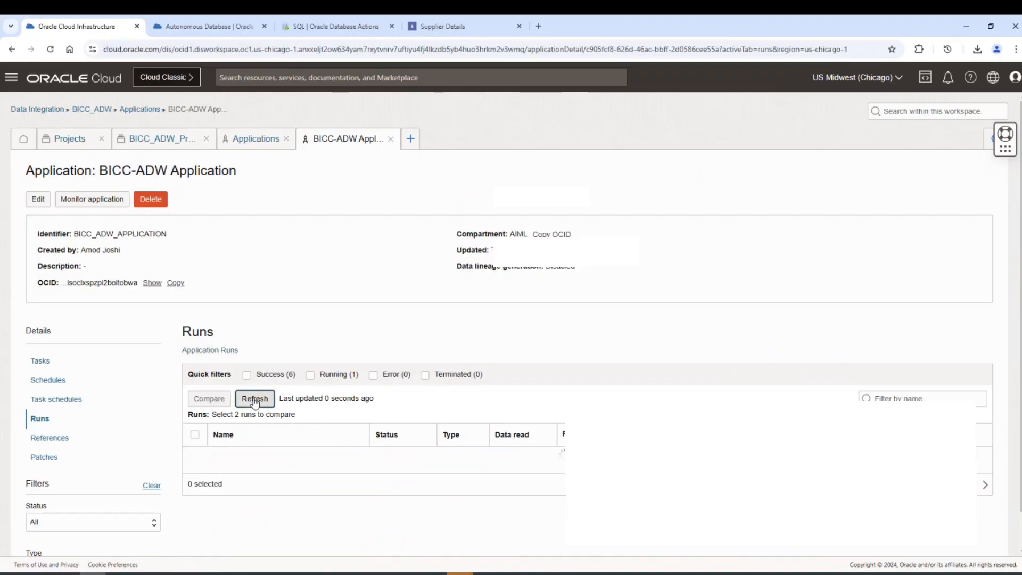
left_click(255, 400)
left_click(217, 459)
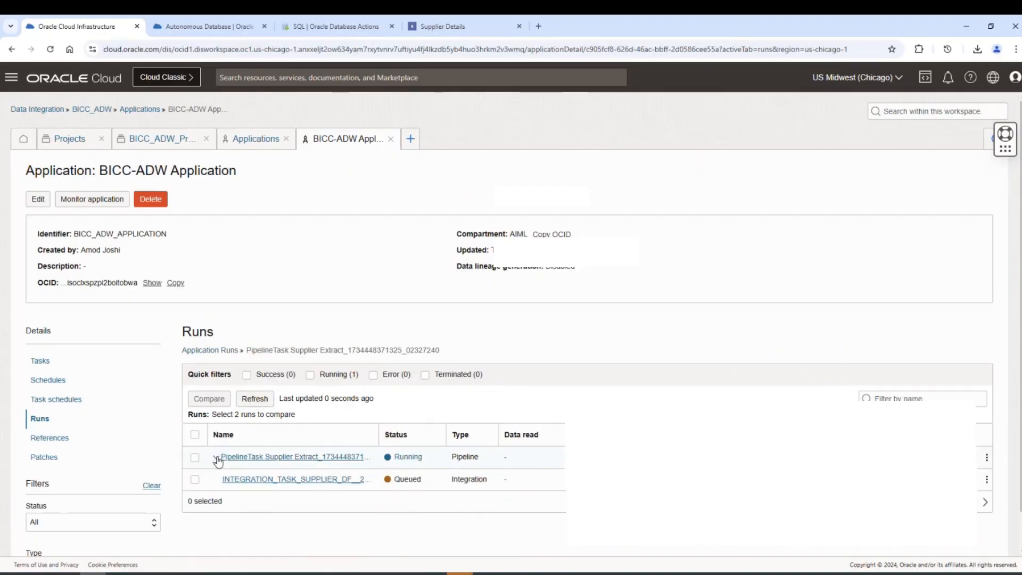
left_click(255, 399)
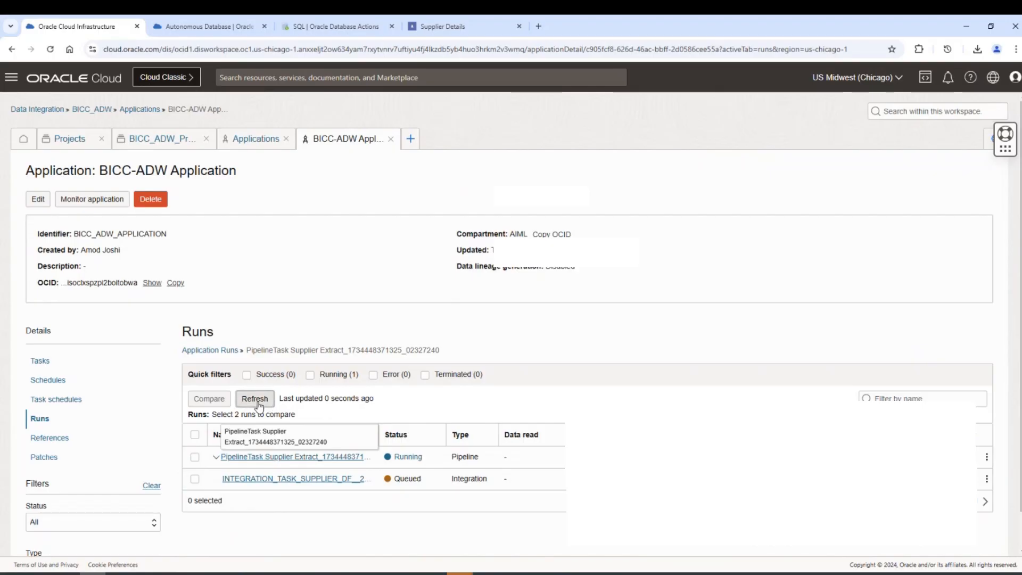
left_click(214, 458)
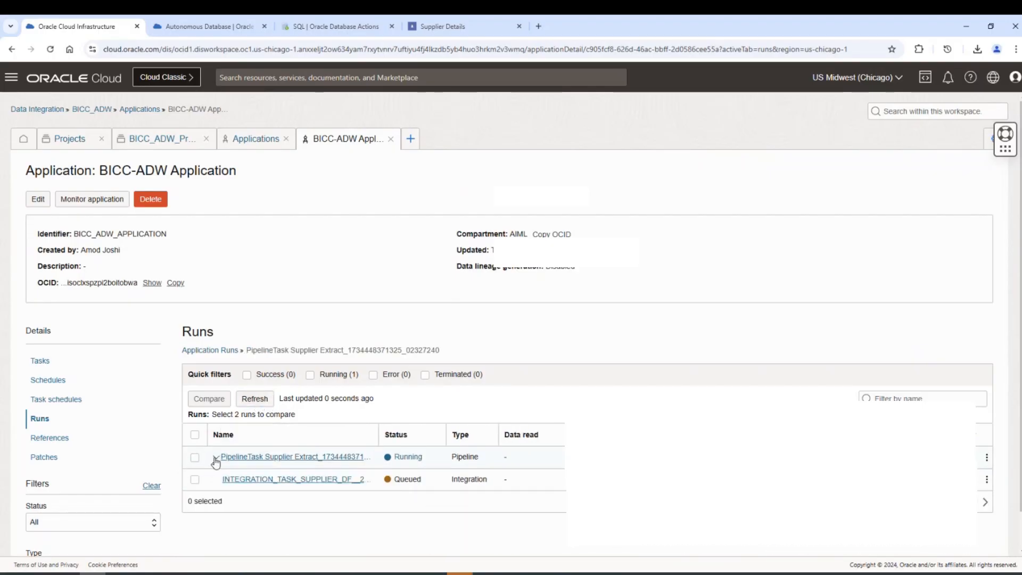
Step: Recheck the child integration task's status and open the newest PipelineTask Supplier Extract run to view its pipeline graph
left_click(255, 400)
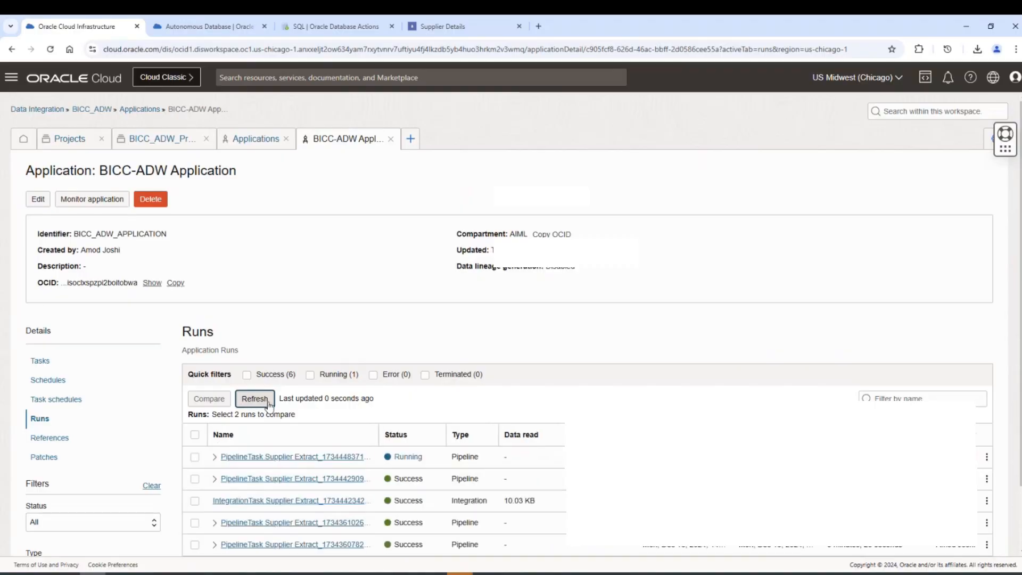
left_click(214, 458)
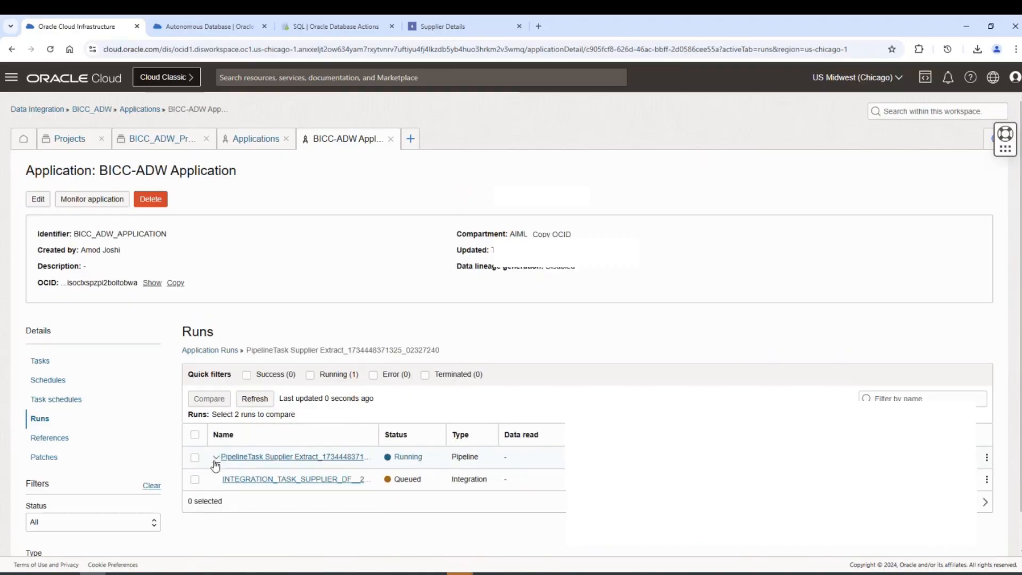
left_click(255, 399)
left_click(267, 457)
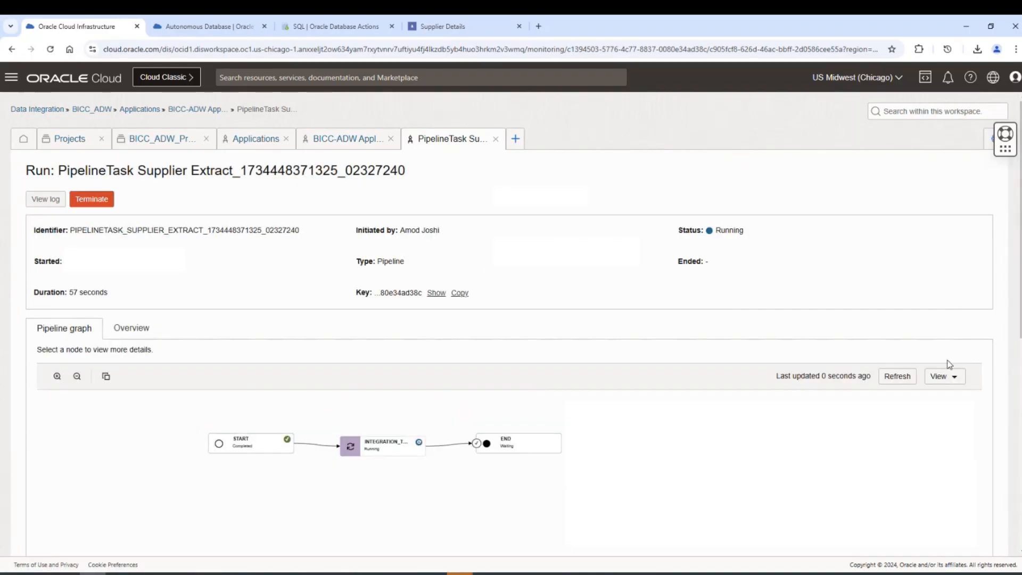
Step: Refresh the pipeline graph and view the properties of the INTEGRATION_TASK_SUPPLIER_DF node
left_click(898, 378)
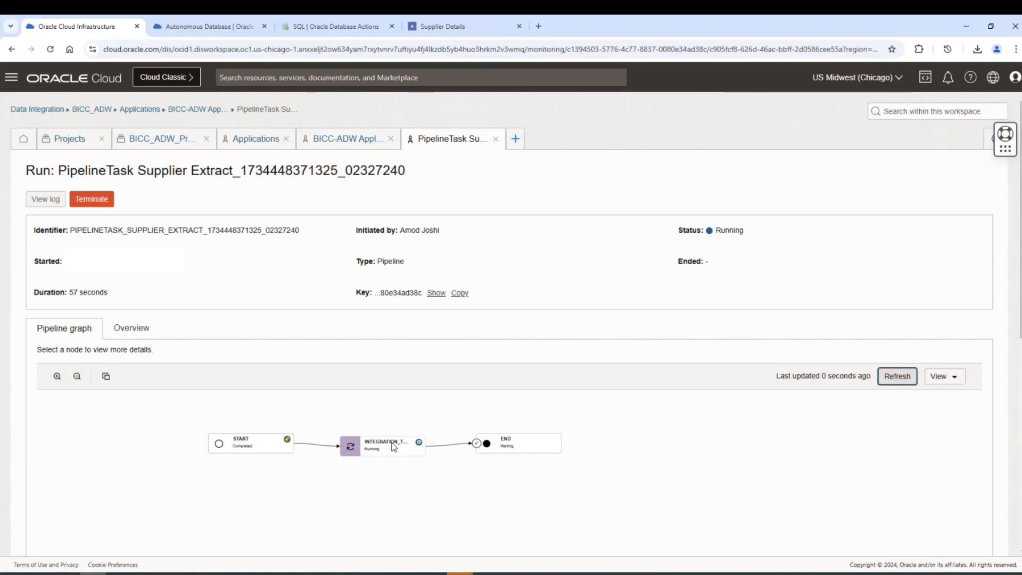
left_click(391, 447)
scroll(392, 447, "down", 1)
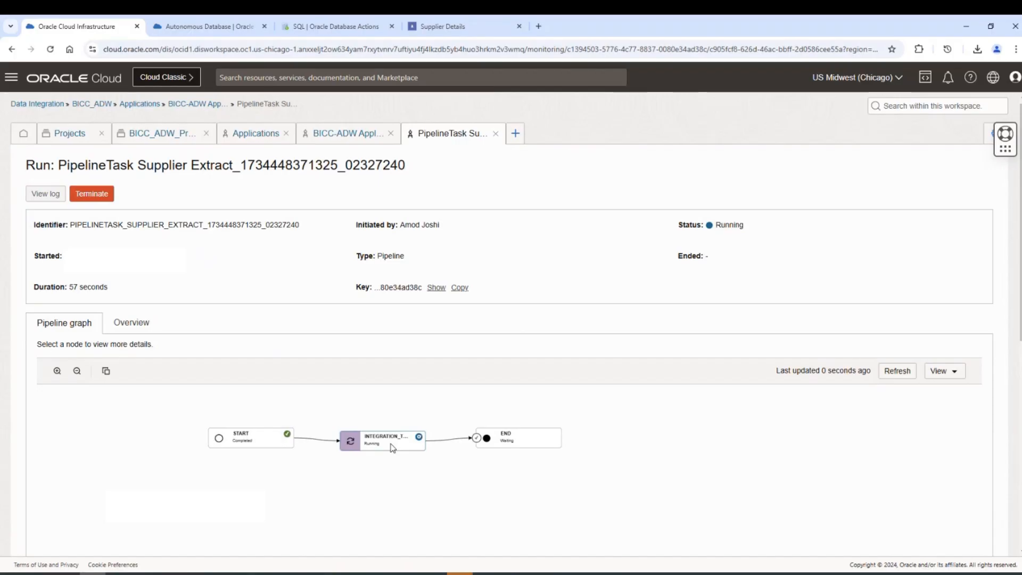
scroll(392, 446, "down", 4)
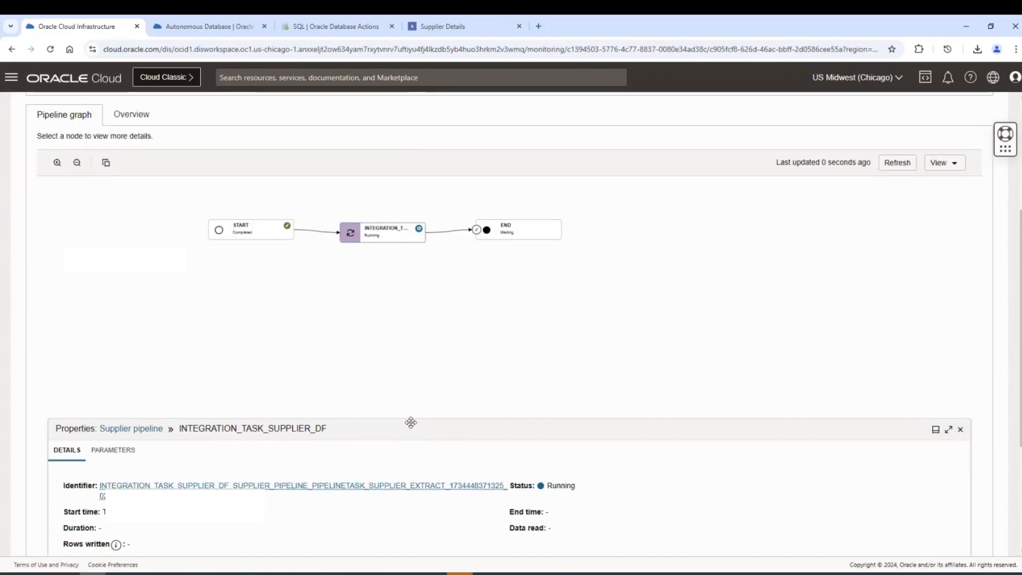
scroll(410, 422, "up", 4)
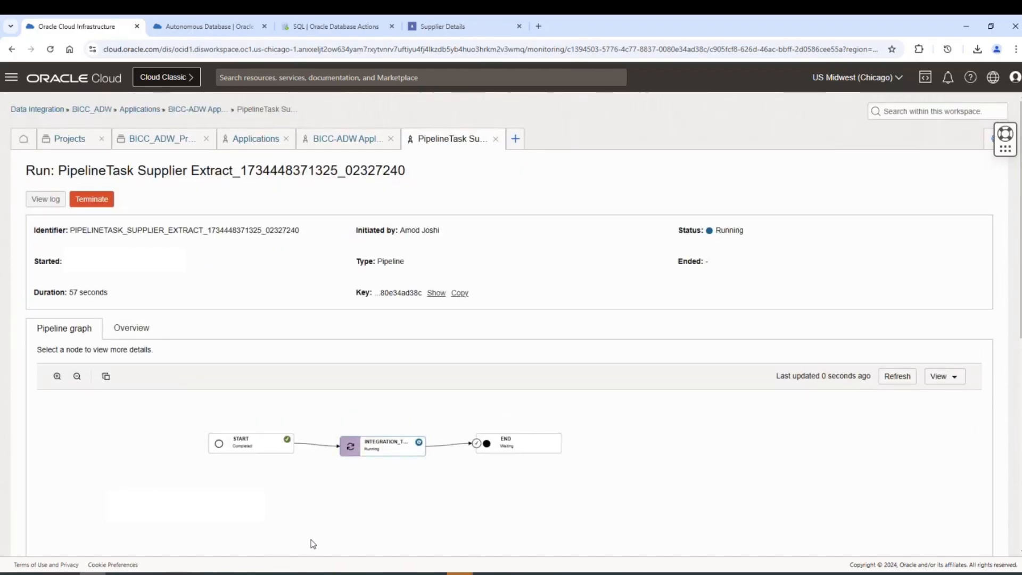
Step: Switch to the Fusion Scheduled Processes overview and refresh the search results repeatedly to monitor the newest BICloudConnectorJobDefinition process
mouse_move(144, 573)
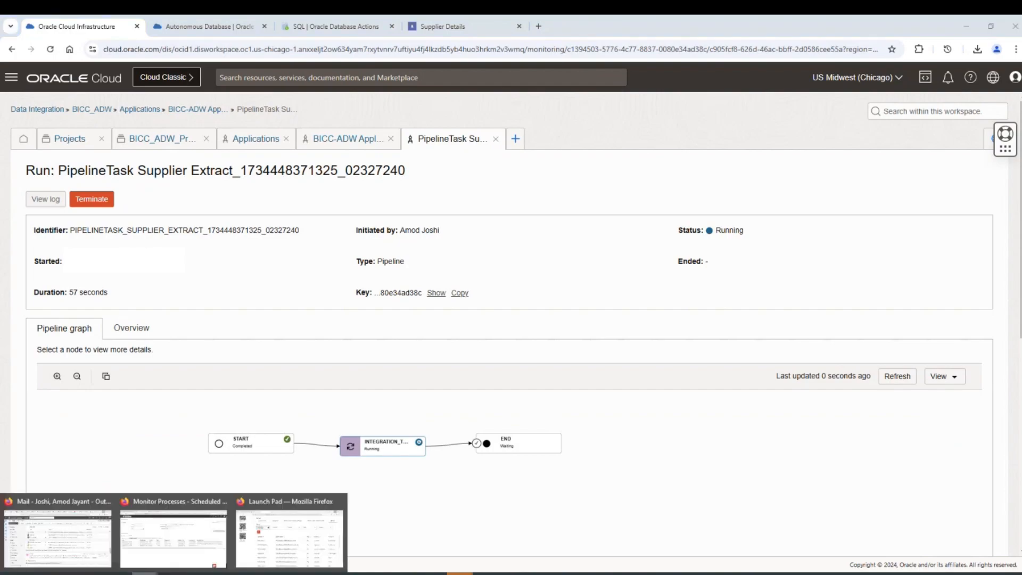
left_click(183, 540)
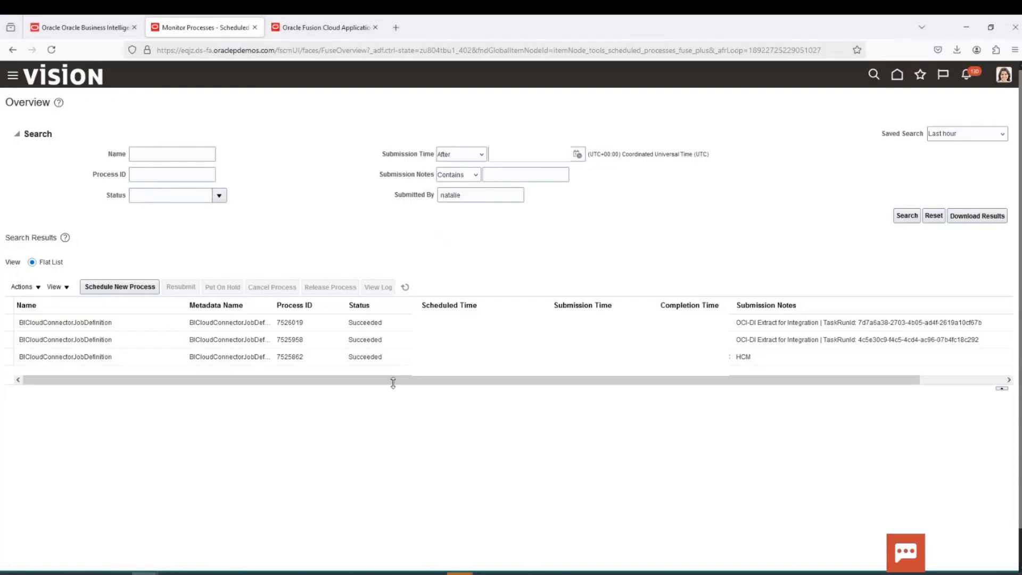
left_click(408, 288)
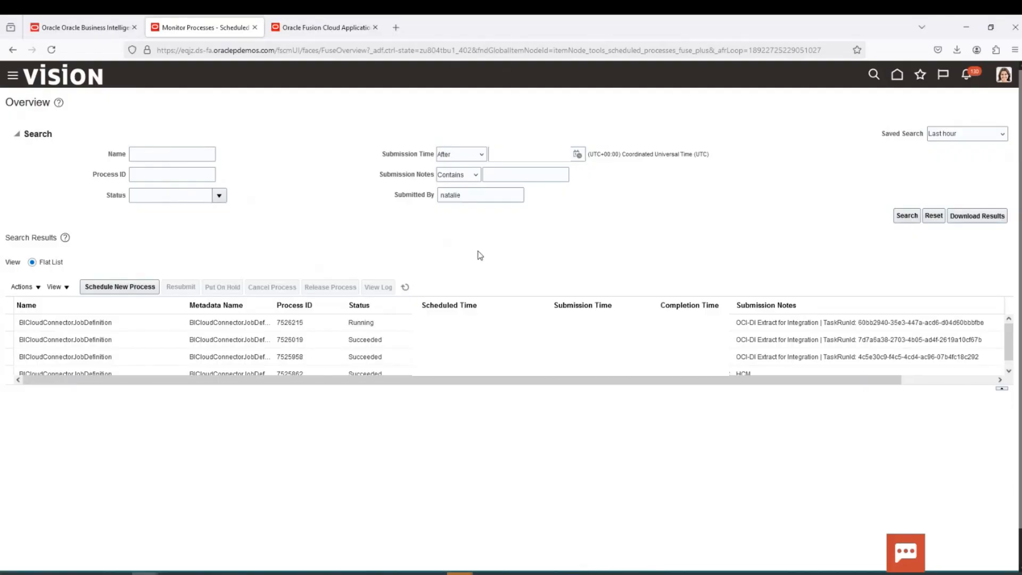
left_click(406, 288)
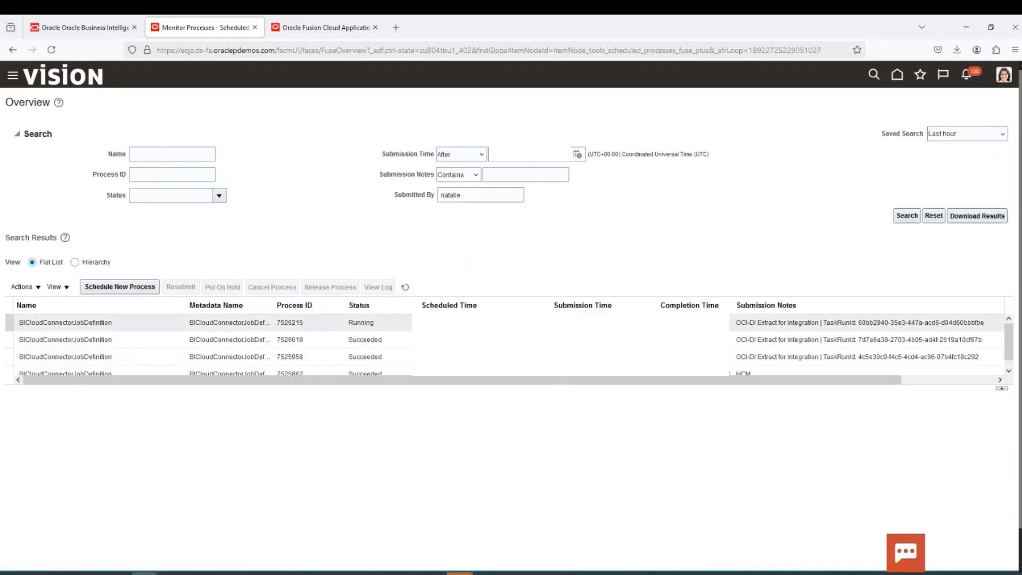
left_click(406, 288)
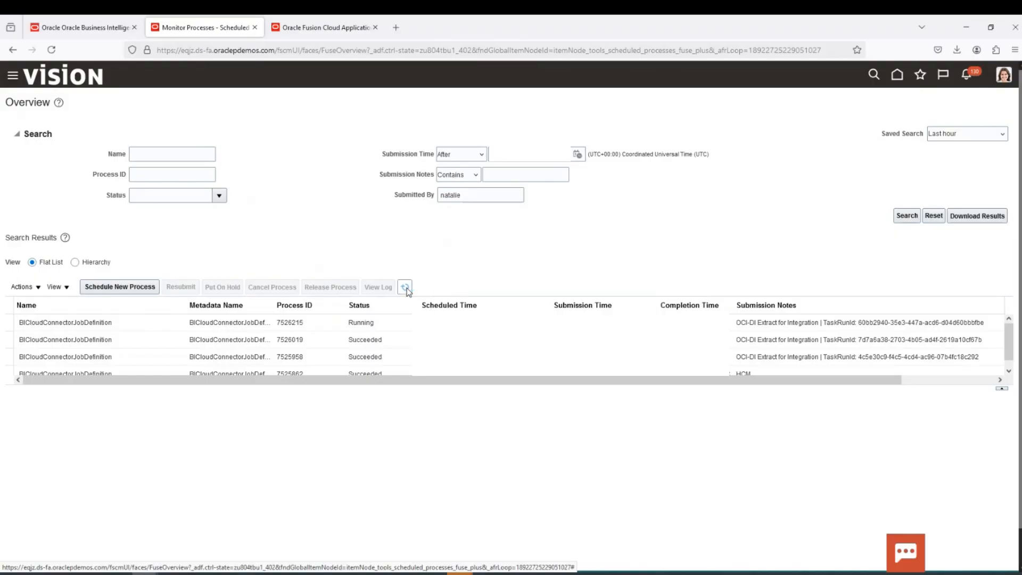
left_click(405, 288)
left_click(405, 288)
left_click(405, 288)
left_click(406, 288)
left_click(406, 288)
left_click(406, 288)
left_click(406, 288)
left_click(406, 288)
left_click(406, 290)
left_click(406, 288)
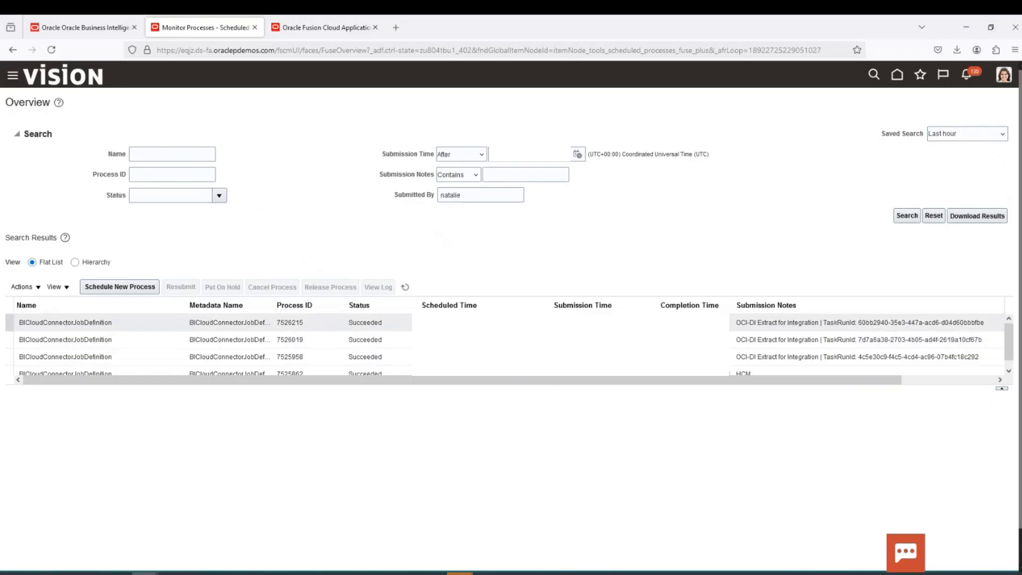
Step: Return to OCI Data Integration, close the pipeline run details, and refresh the BICC-ADW Application runs
left_click(967, 30)
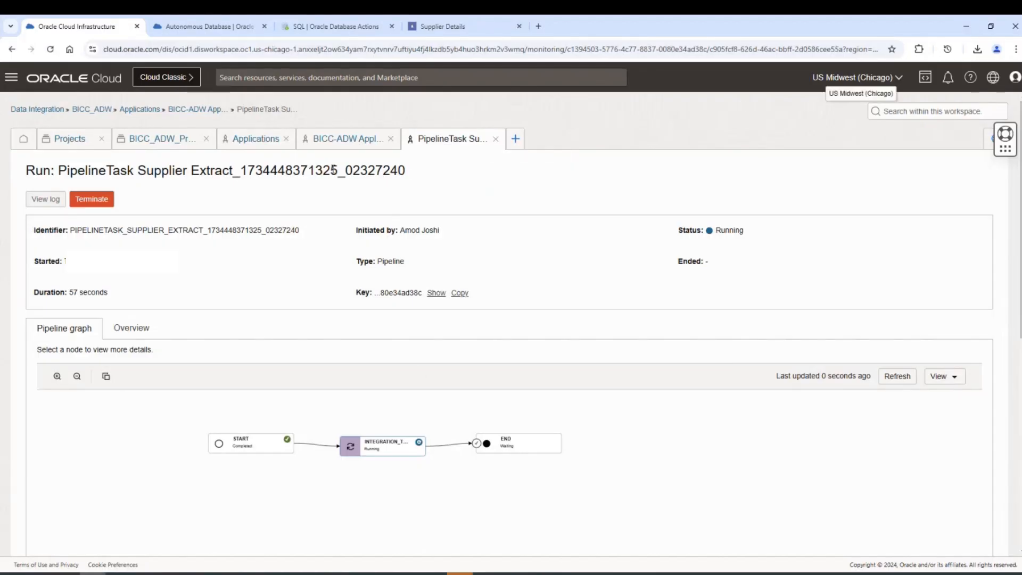
left_click(495, 139)
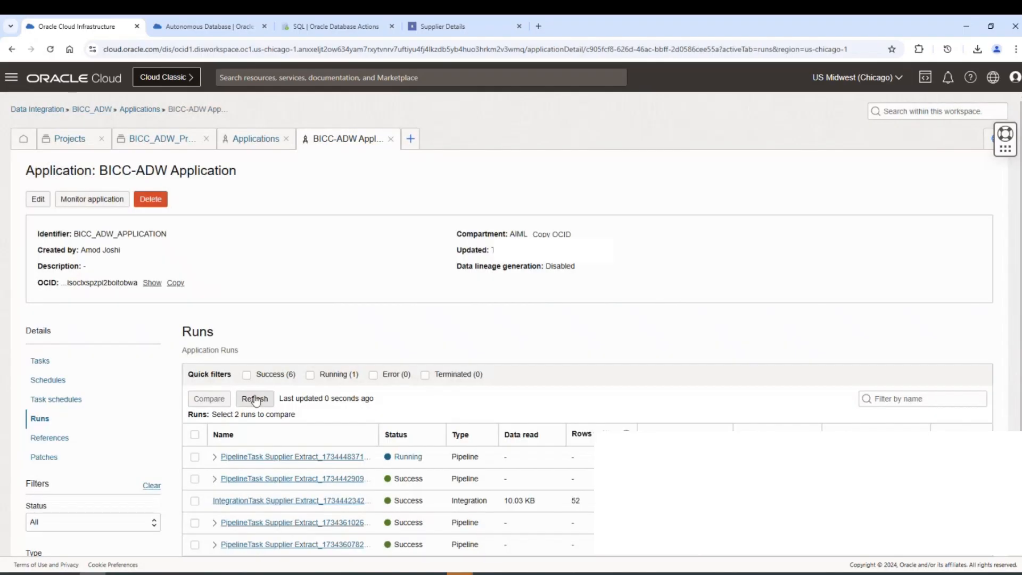
left_click(257, 402)
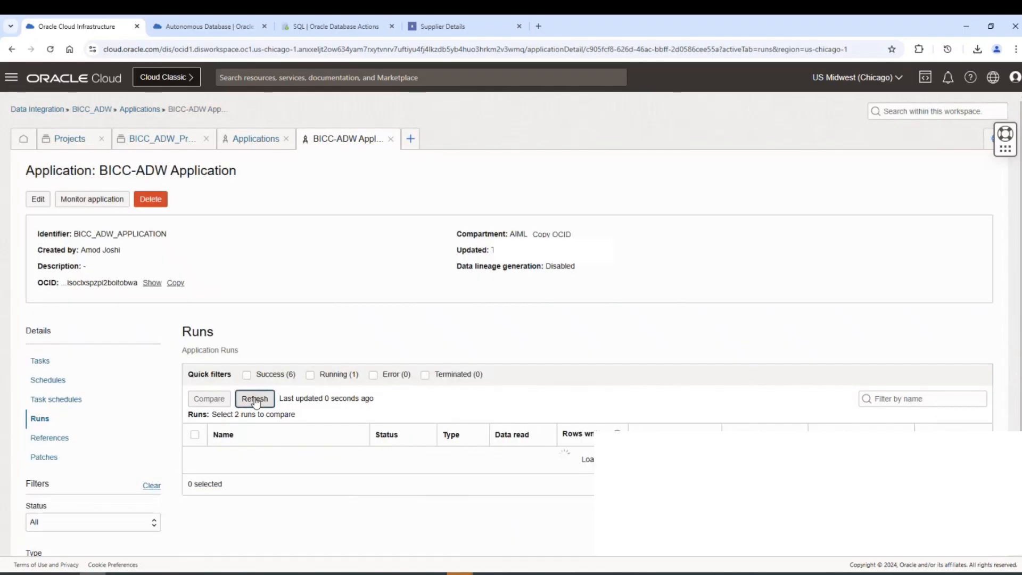
left_click(256, 401)
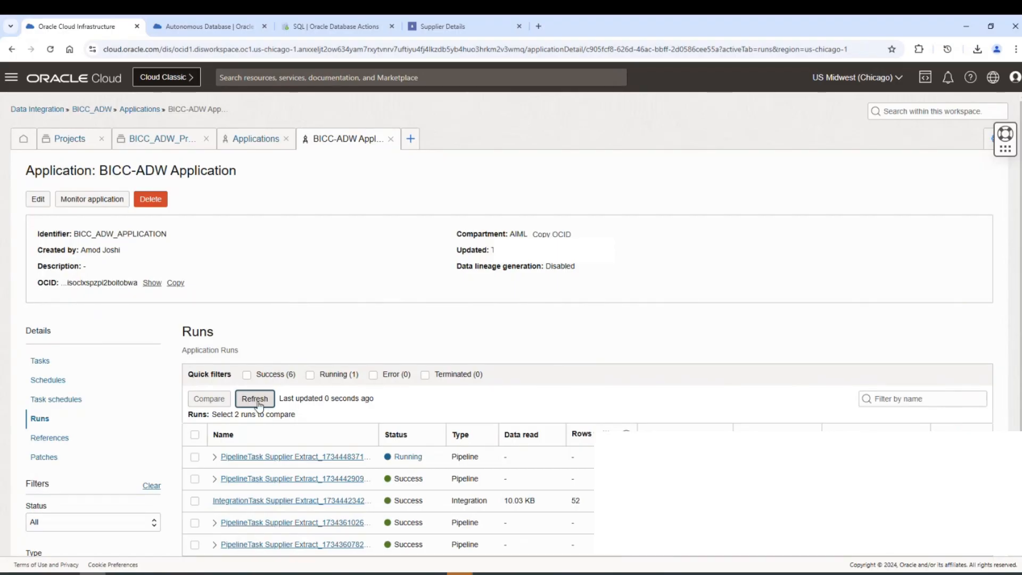
left_click(258, 403)
left_click(11, 77)
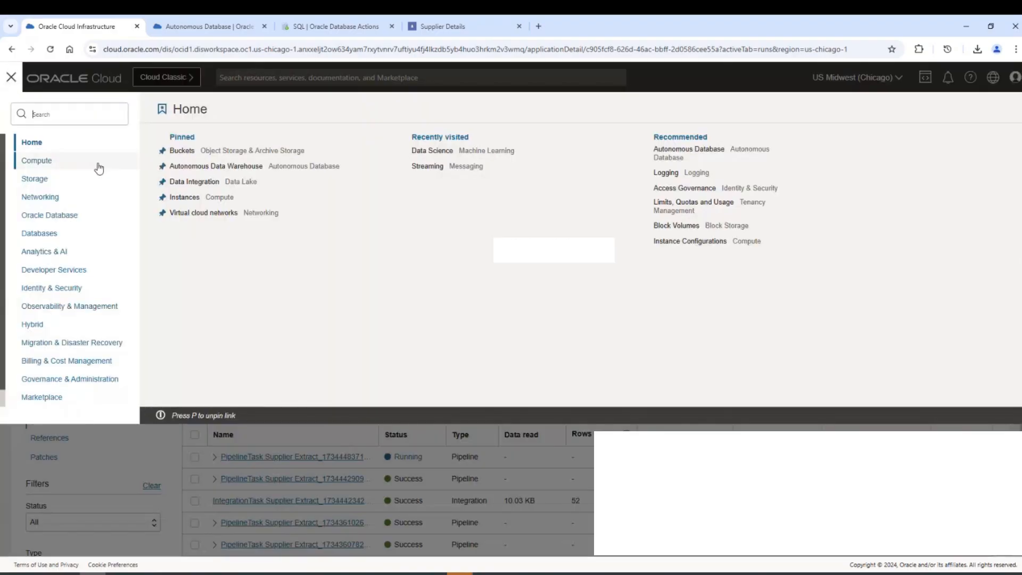
middle_click(188, 152)
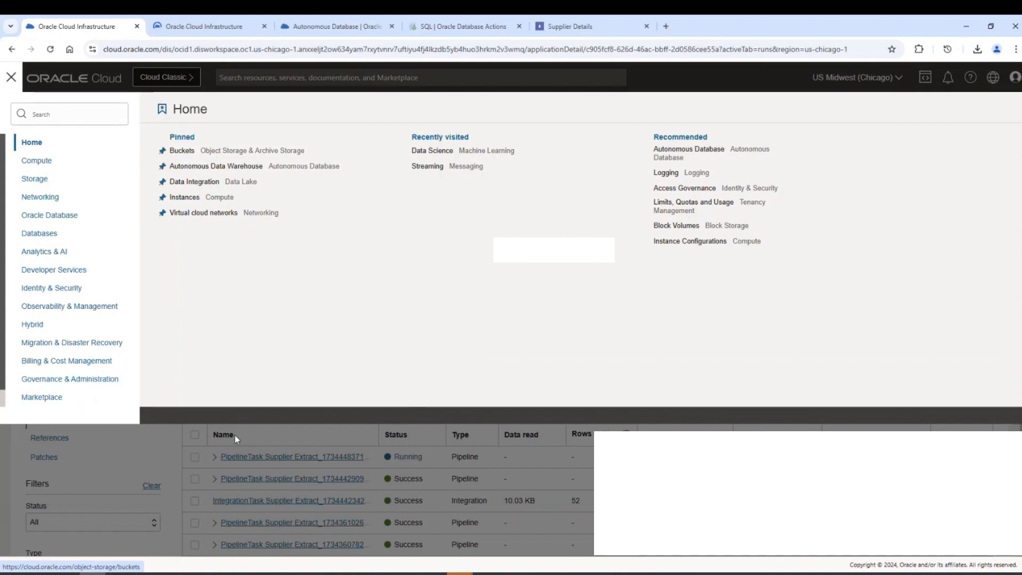
left_click(235, 435)
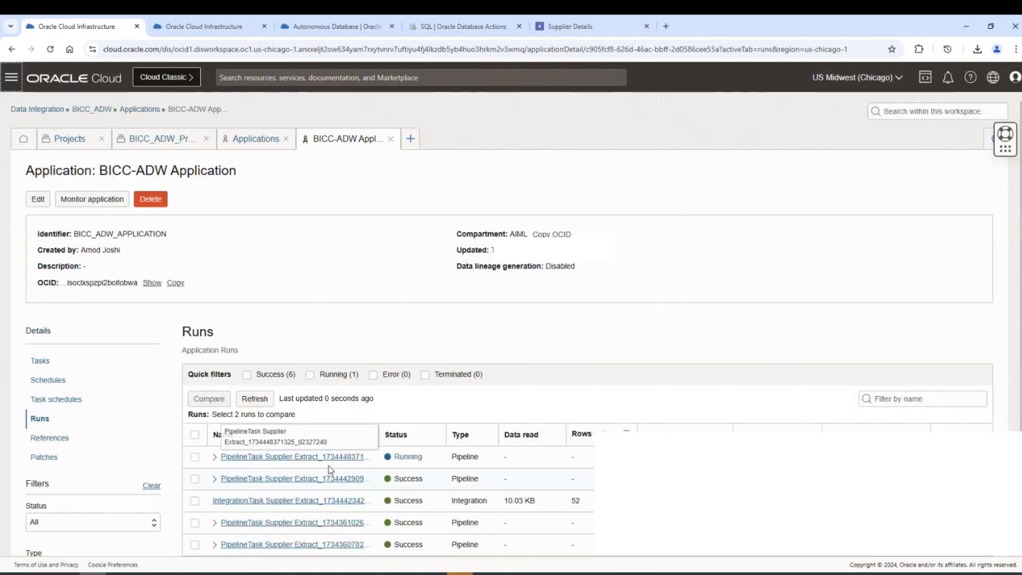
left_click(212, 26)
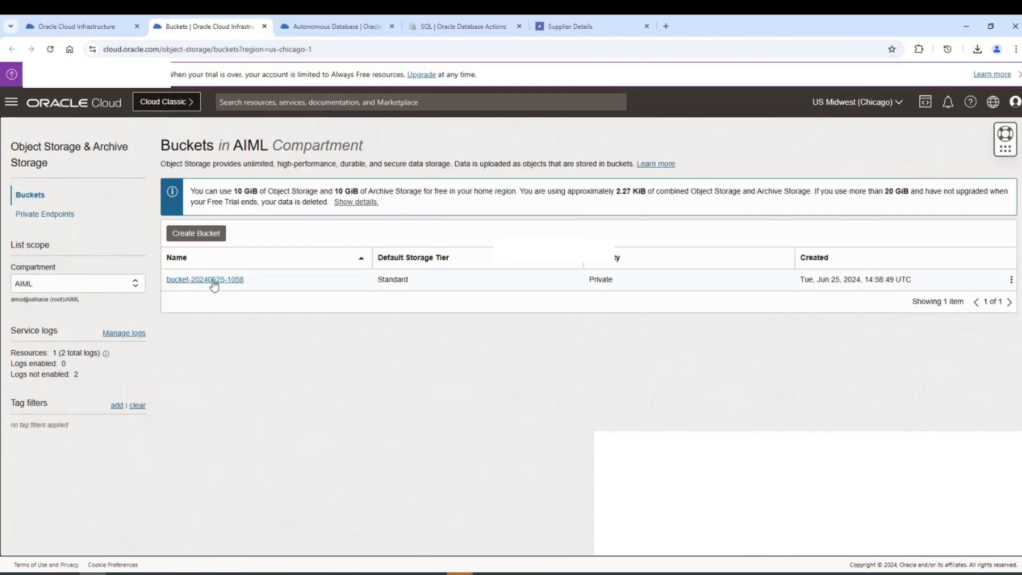
left_click(210, 280)
scroll(343, 381, "down", 8)
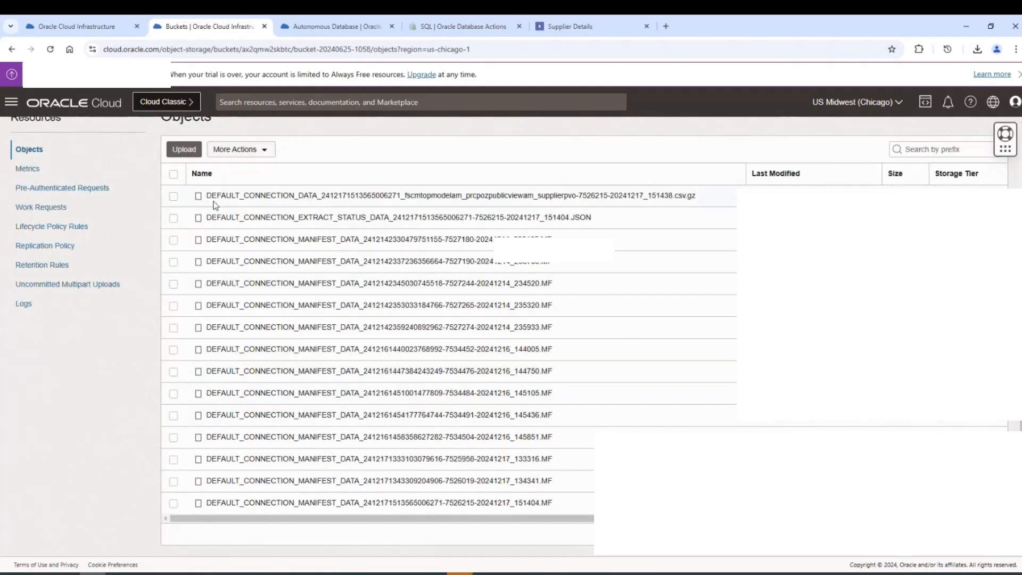
Step: Examine the name of the supplierpvo csv.gz extract file in the bucket's object list
left_click_drag(206, 196, 724, 200)
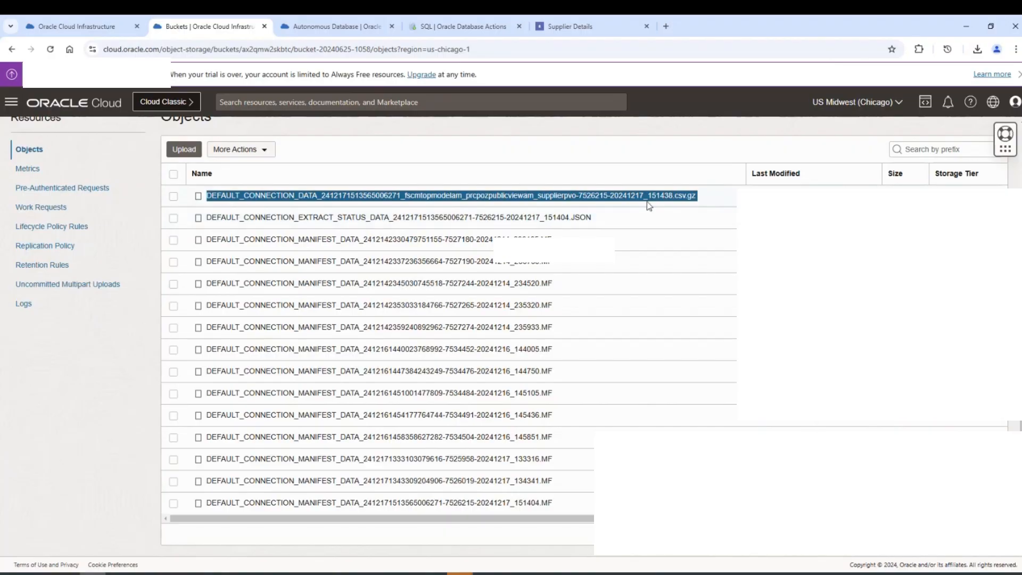
left_click(686, 192)
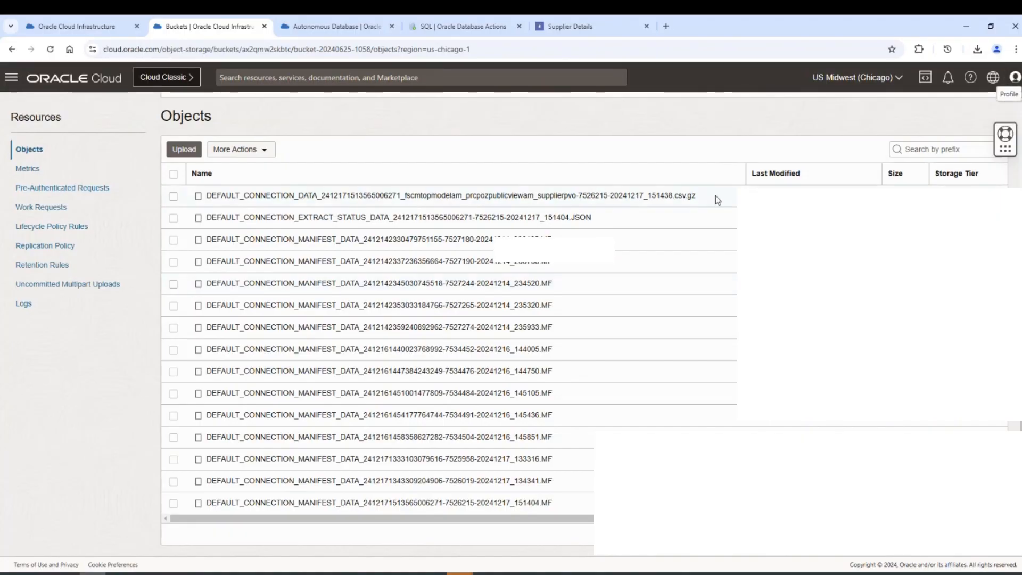
left_click_drag(717, 199, 292, 197)
left_click(325, 199)
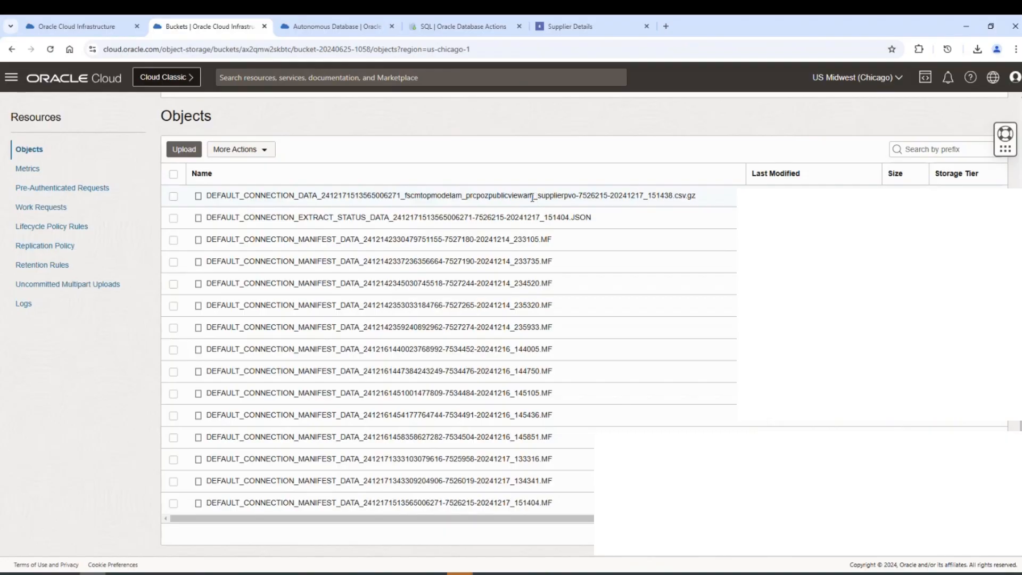
scroll(352, 218, "up", 2)
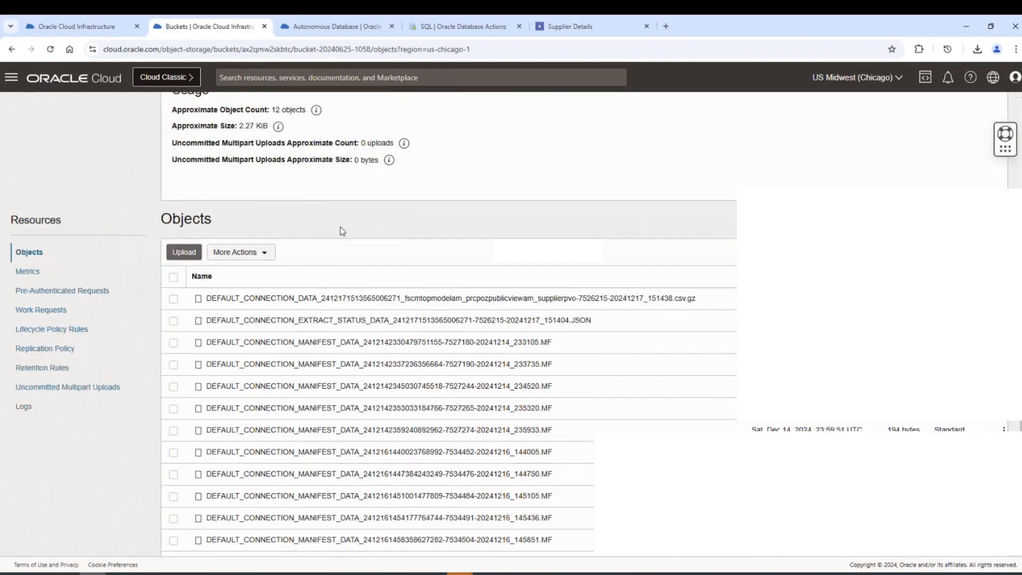
Step: Go back to the BICC-ADW Application runs, refresh them, and expand the newest PipelineTask Supplier Extract run
left_click(103, 24)
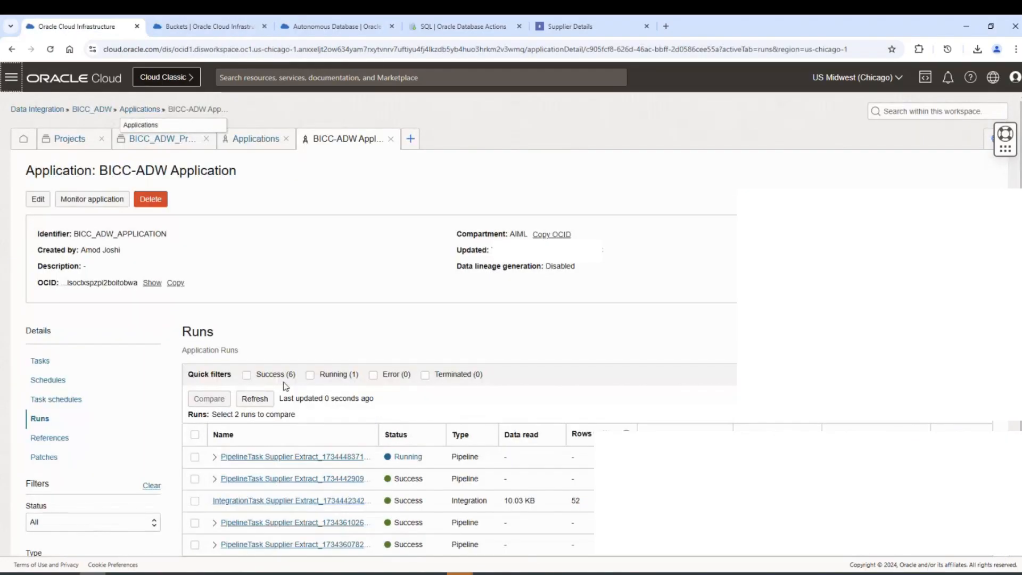
left_click(256, 399)
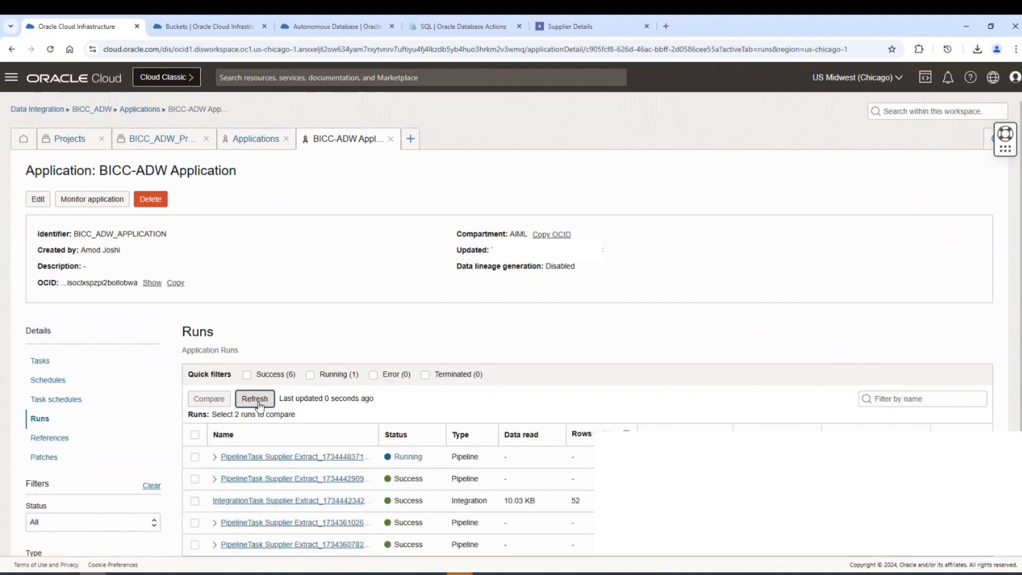
left_click(258, 403)
left_click(223, 457)
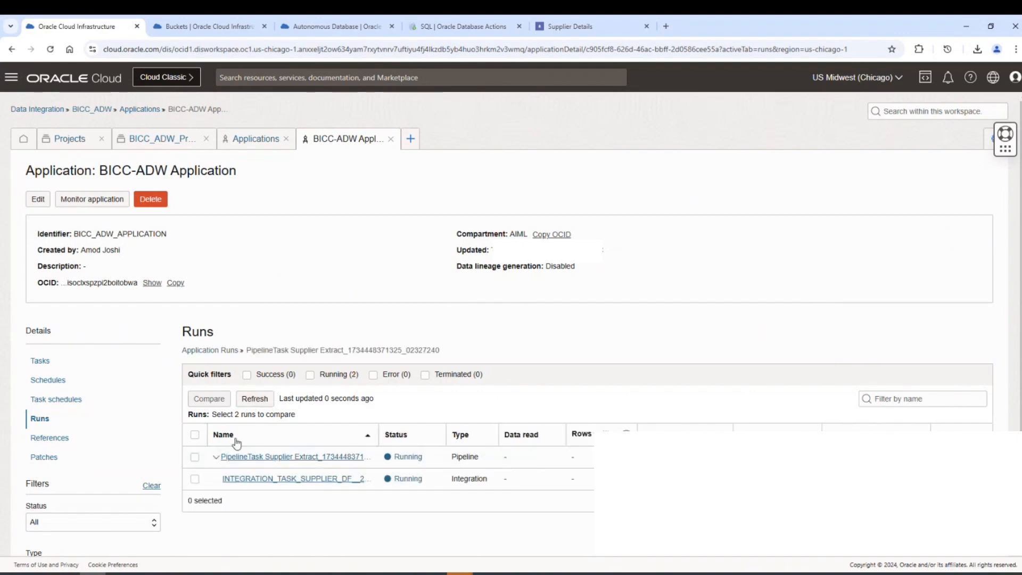
Step: Keep refreshing the runs list, and expand the newest pipeline run to check its integration task's status, data read and rows written
left_click(260, 402)
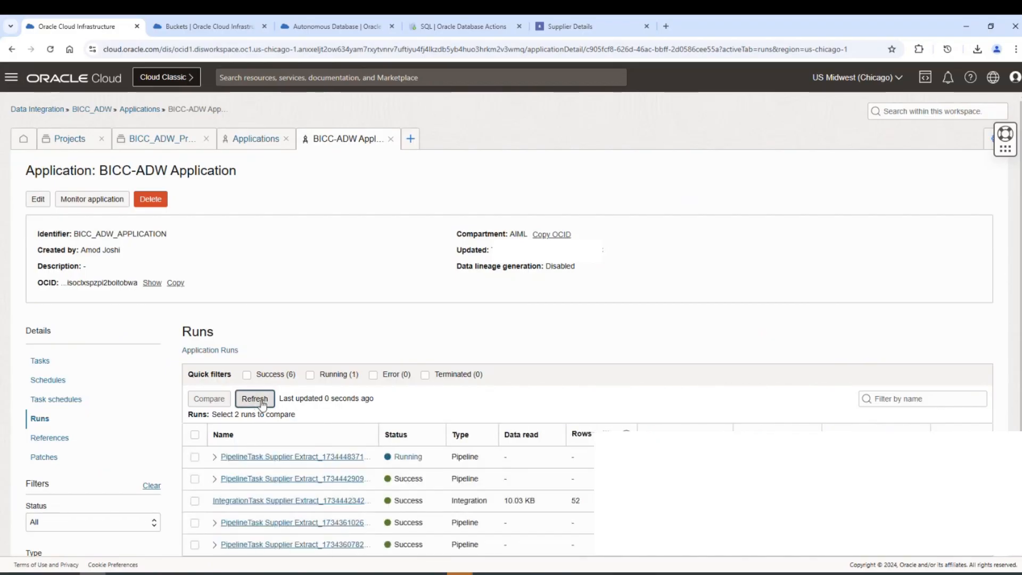
left_click(259, 402)
left_click(259, 403)
left_click(259, 403)
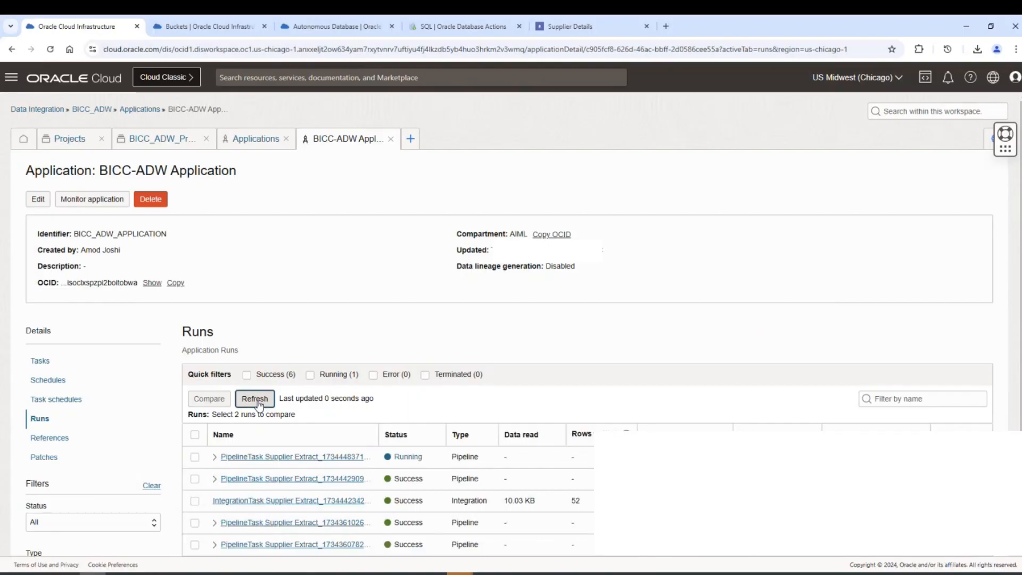
left_click(255, 399)
left_click(255, 399)
left_click(259, 403)
left_click(258, 403)
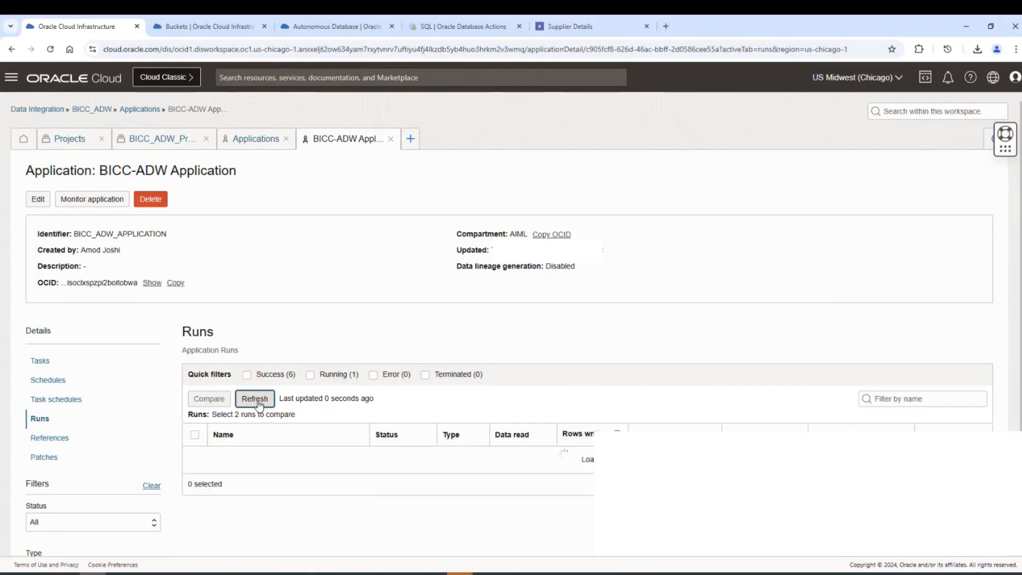
left_click(258, 403)
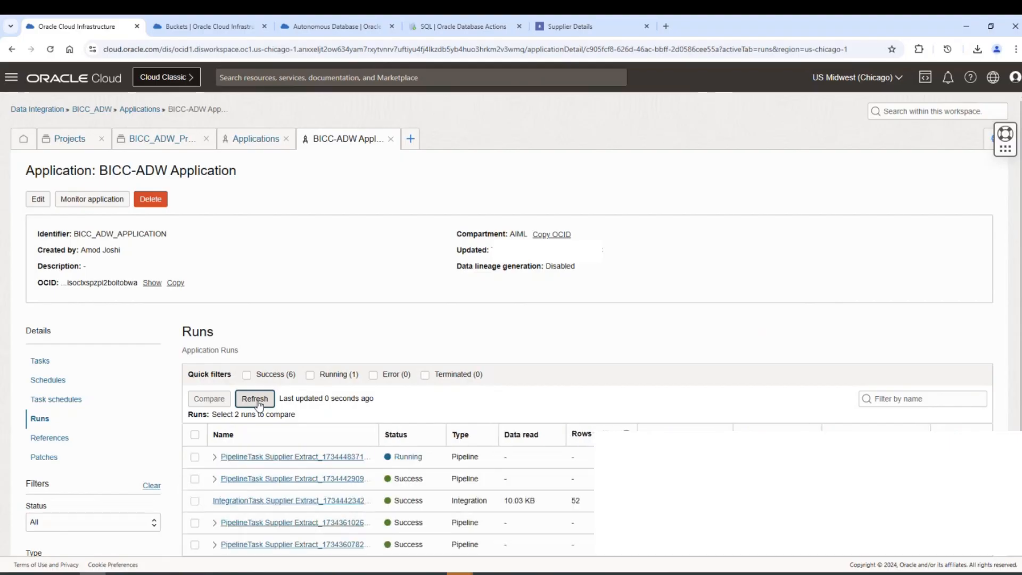
left_click(258, 402)
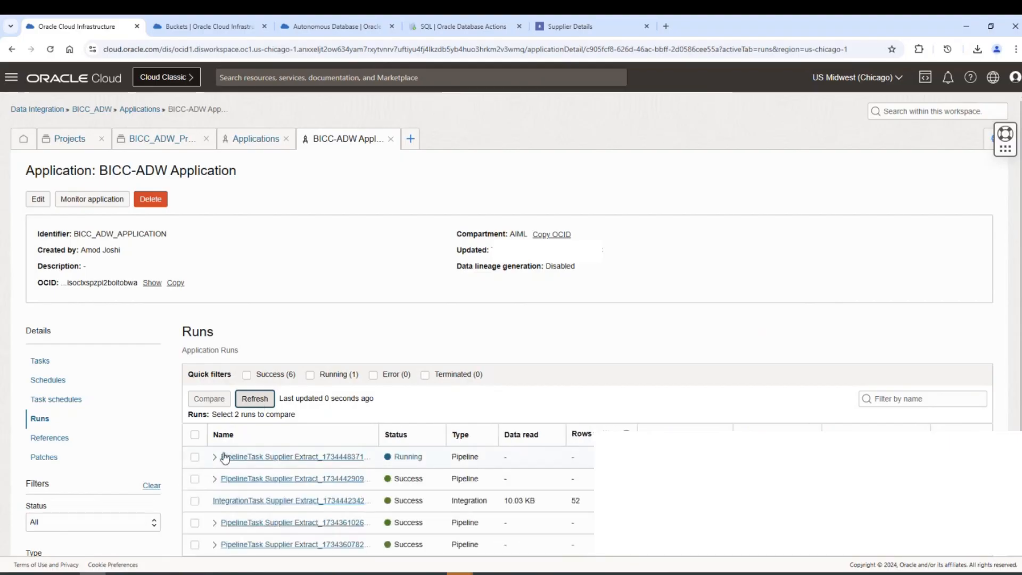
left_click(215, 457)
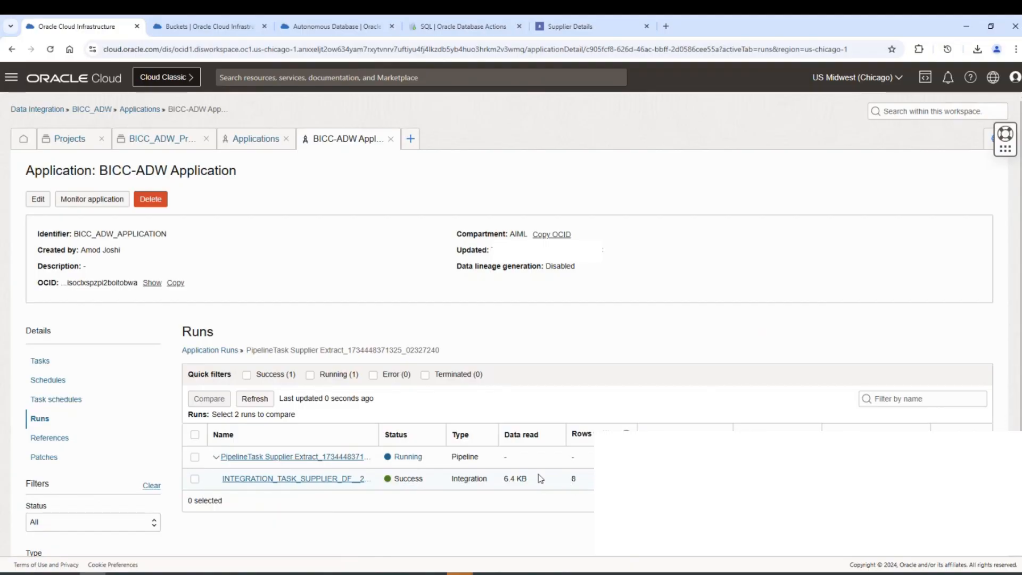
left_click(254, 399)
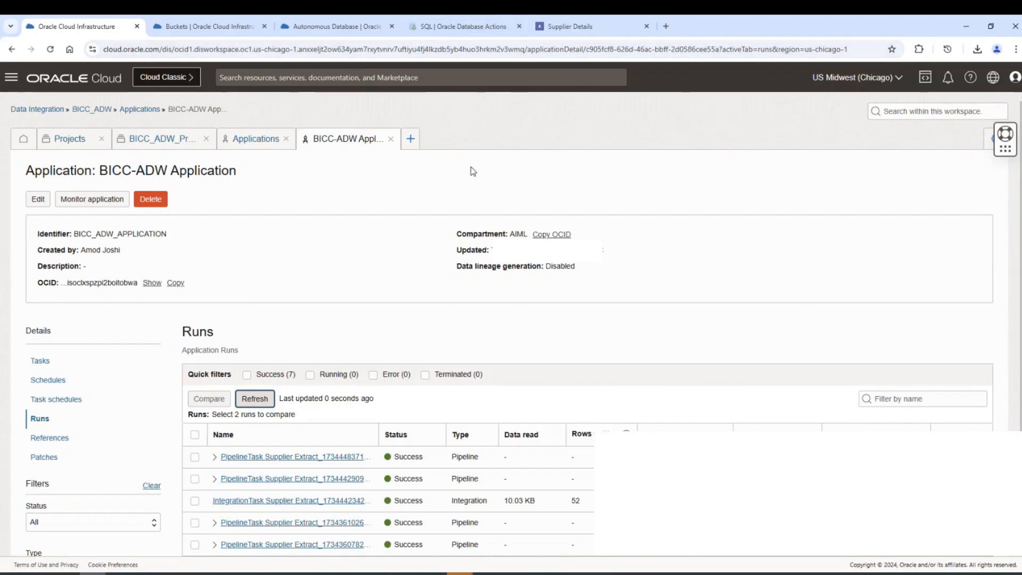
Step: Switch to the Supplier Dashboard, refresh the Supplier Details report, and search it for "Test Supplier" to check the newly loaded supplier's row
key("ctrl+shift+Tab")
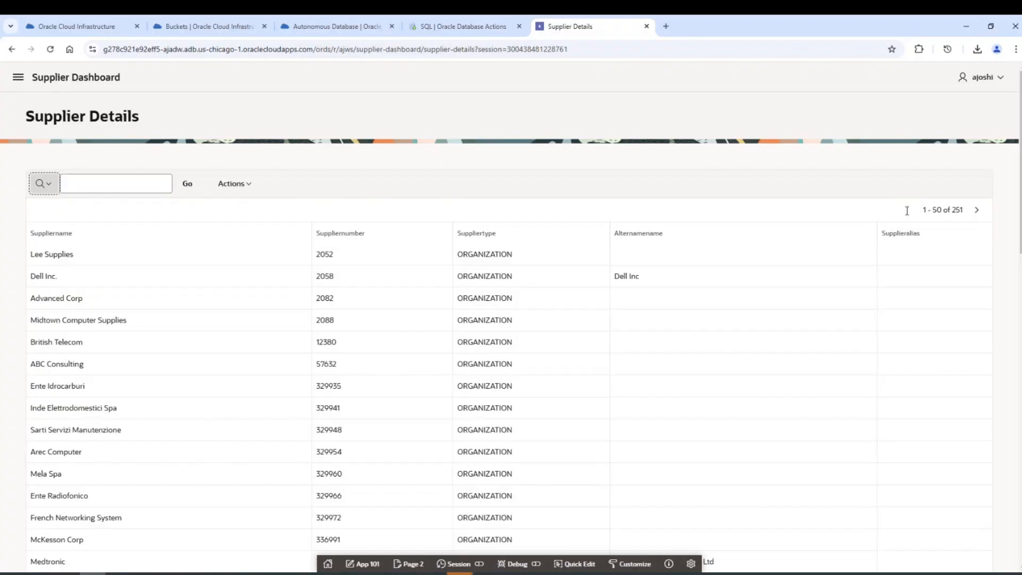
left_click(190, 190)
left_click(159, 188)
type("Su")
key("BackSpace")
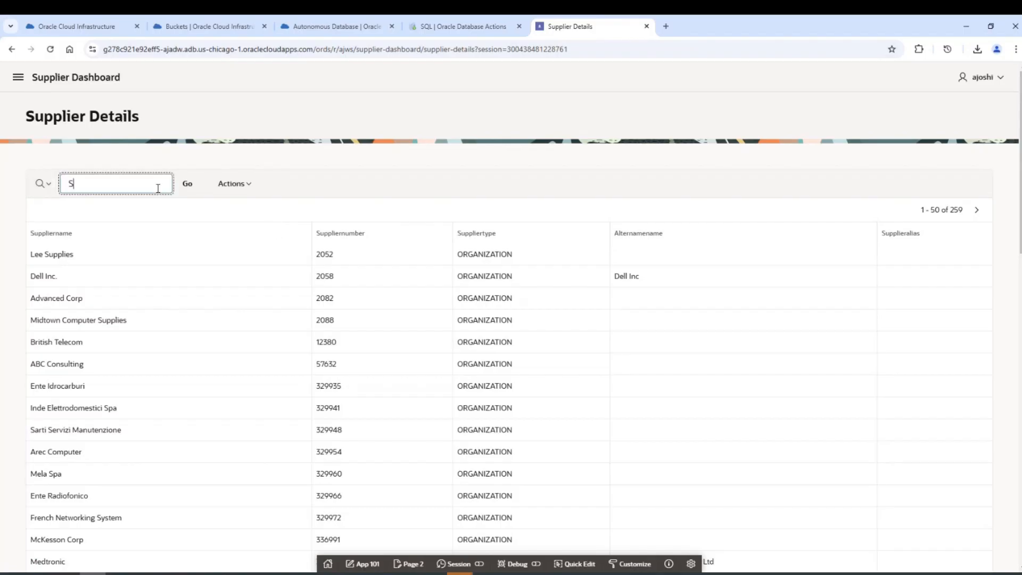
key("BackSpace")
type("Test Supplier")
key("Return")
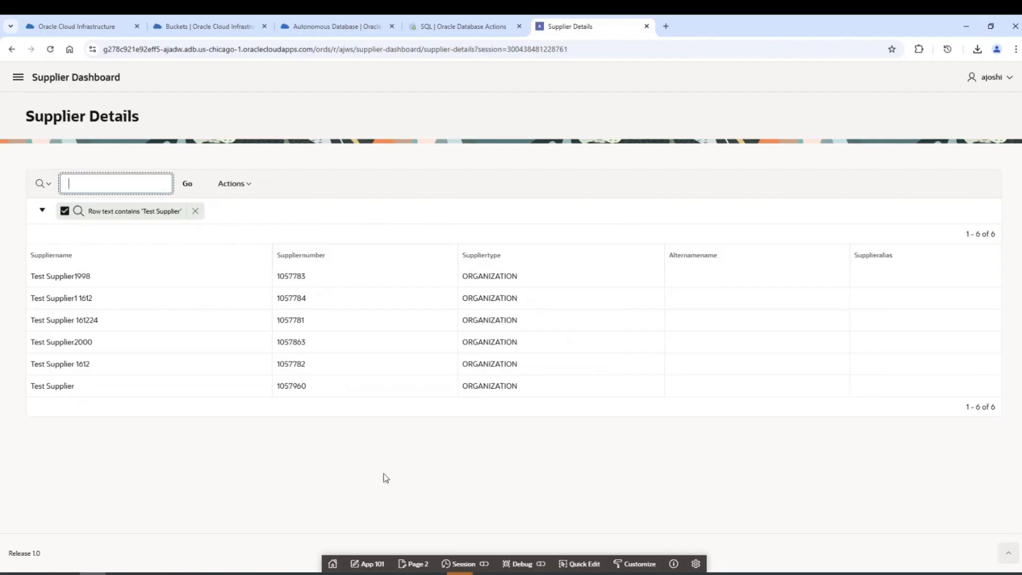
left_click_drag(530, 383, 31, 387)
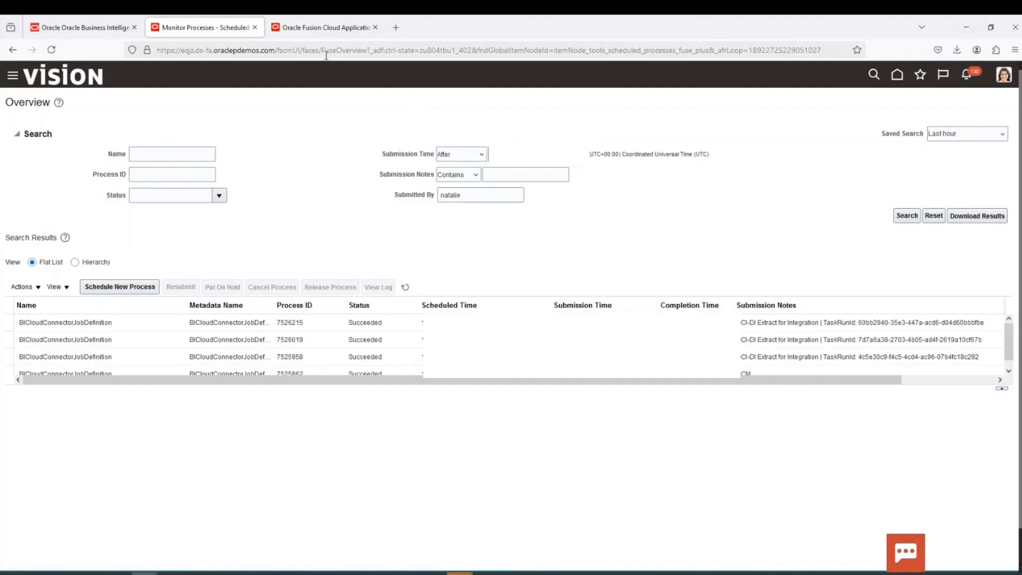
Step: Switch to the Business Intelligence Cloud Connector Console and open job management to add a new extract job
left_click(306, 28)
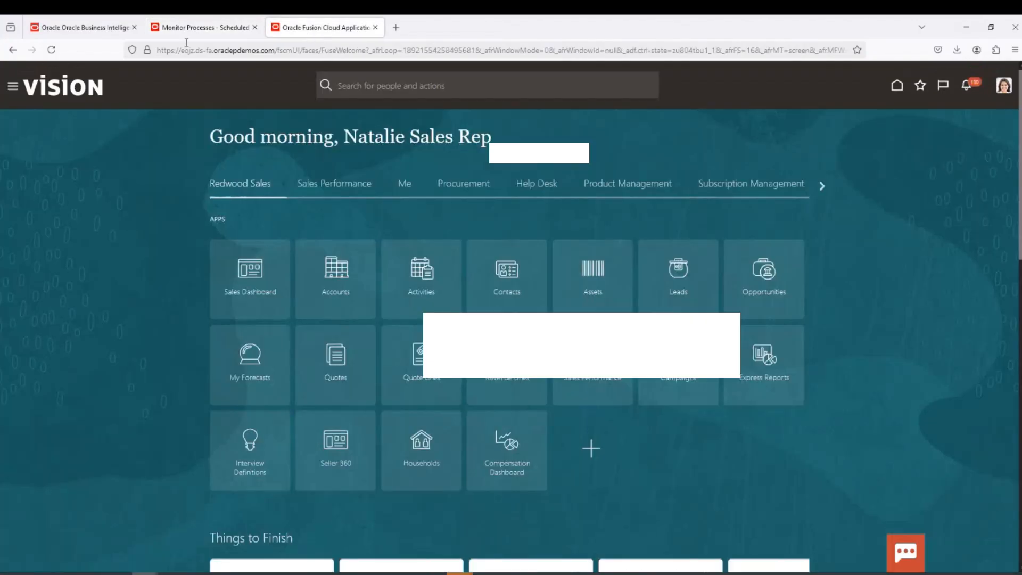
left_click(62, 27)
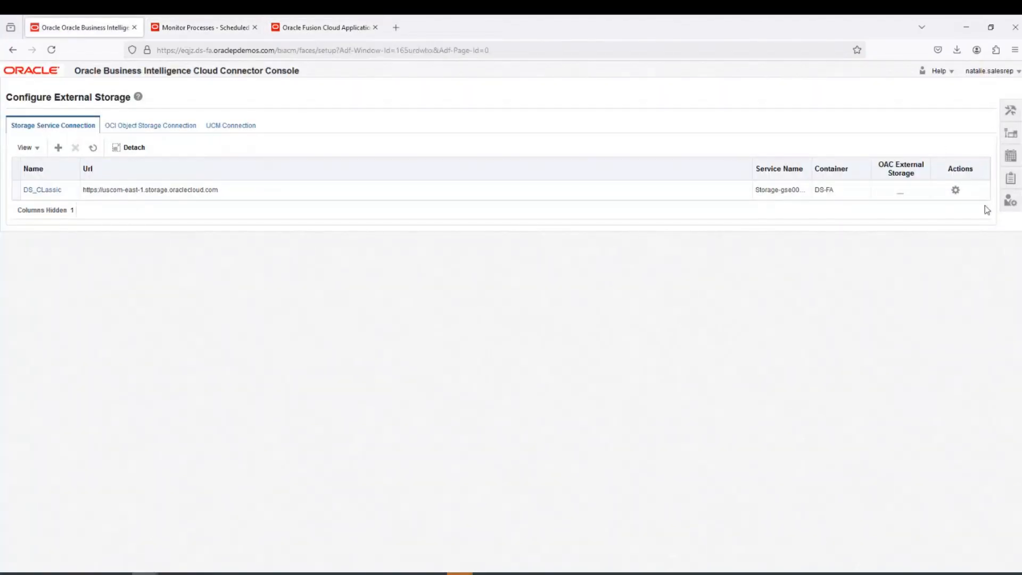
left_click(1009, 181)
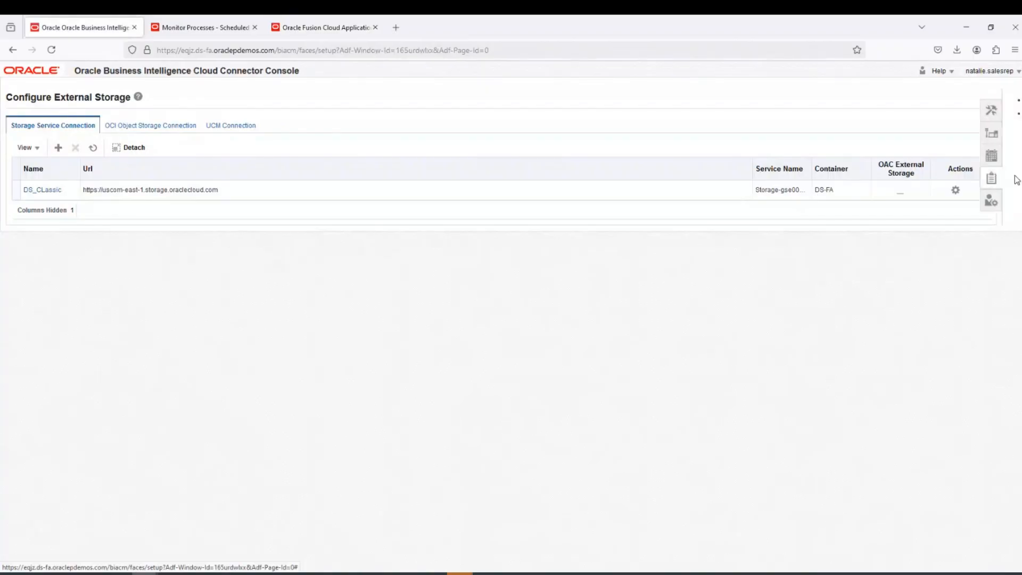
left_click(968, 100)
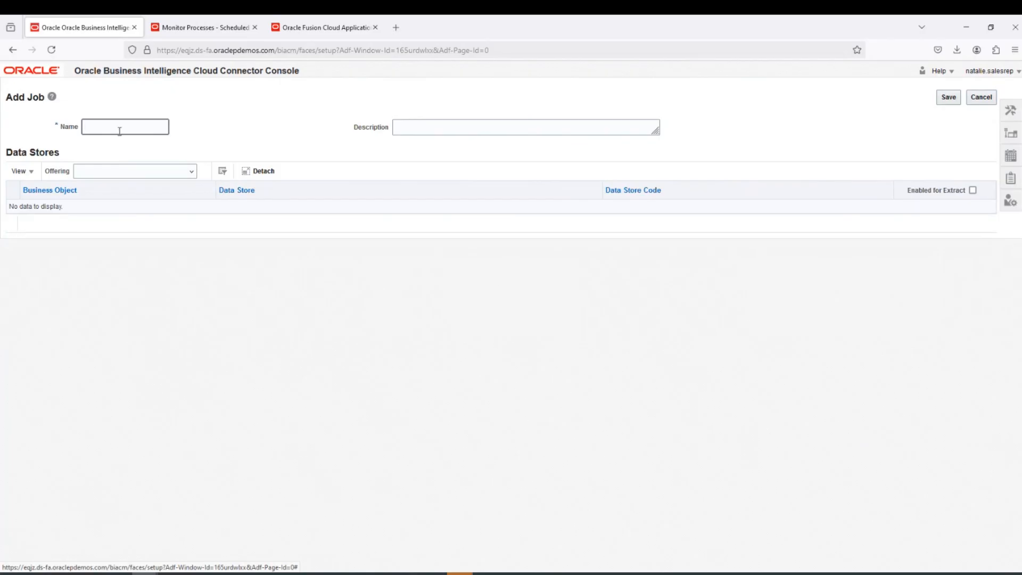
Step: Save a job named Supplier Delete with offering All, filtering data stores by %POZ%Supplier% and enabling FscmTopModelAM.PrcPozPublicViewAM.SupplierPVO for extract
type("Supplier Delete")
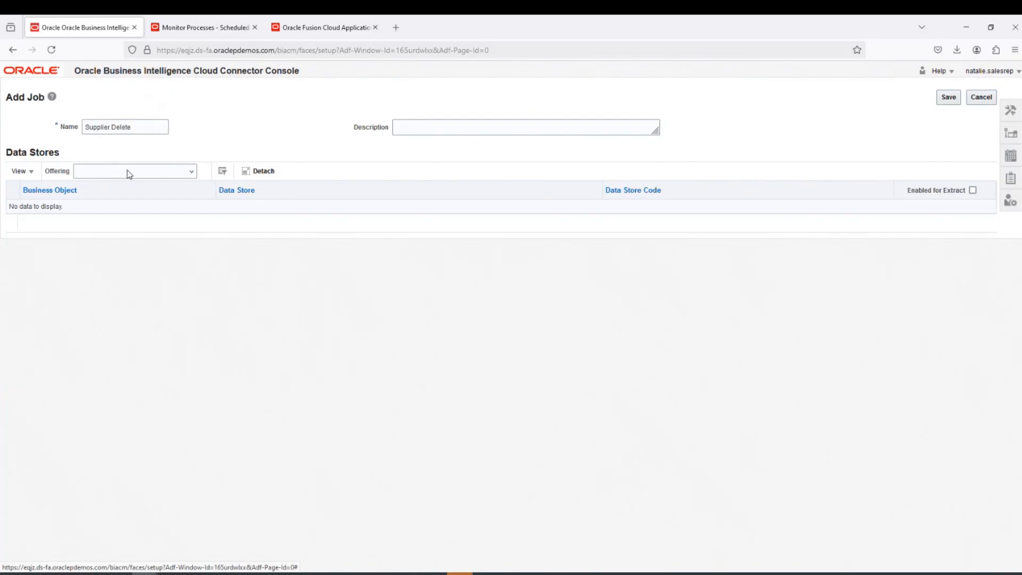
left_click(129, 174)
left_click(124, 199)
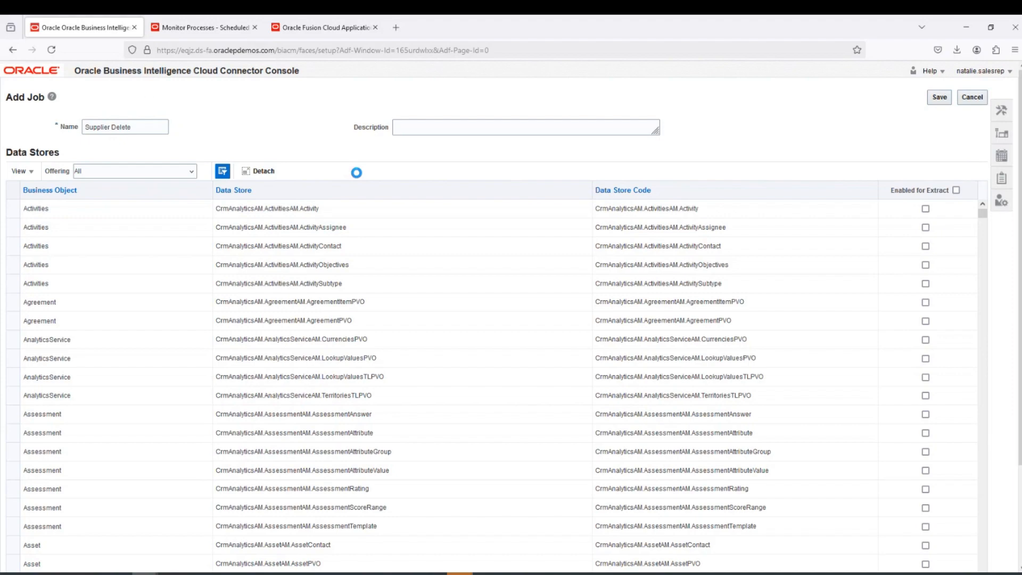
left_click(926, 548)
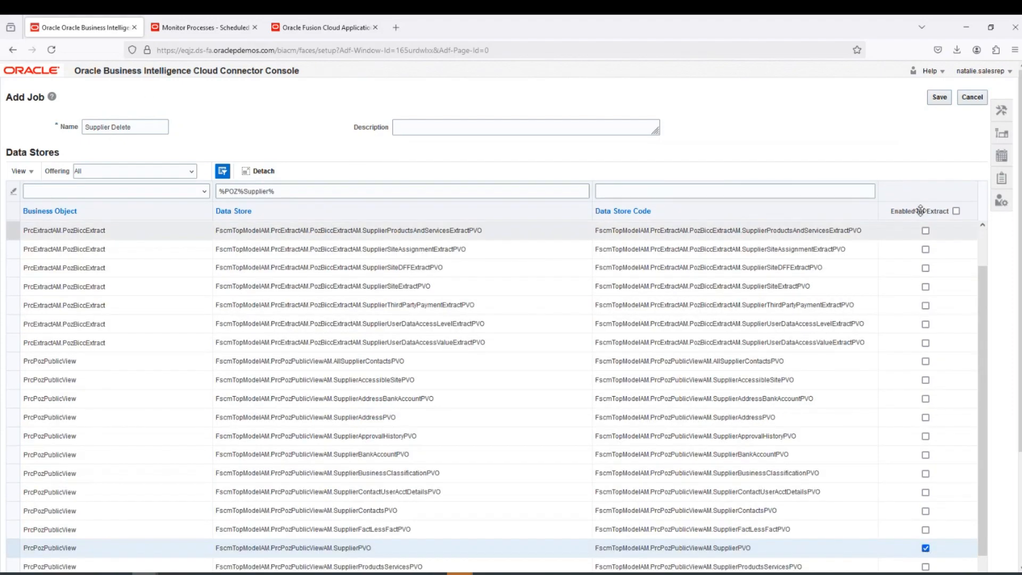
left_click(936, 101)
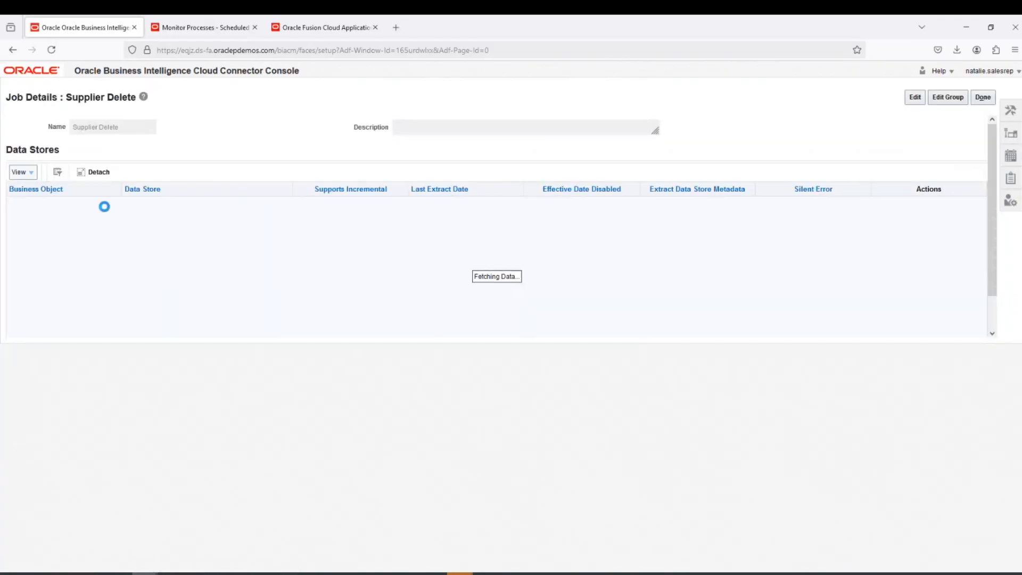
Step: Add a job schedule for the Supplier Delete job with job type Active Primary Key Extract and external storage OCI_Object_Storage
left_click(1011, 178)
left_click(967, 113)
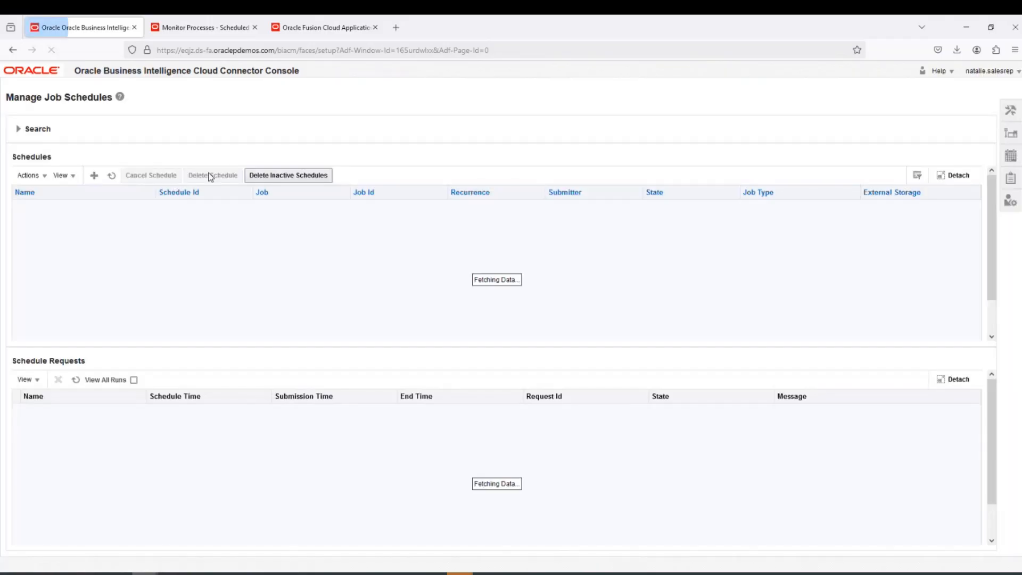
left_click(93, 177)
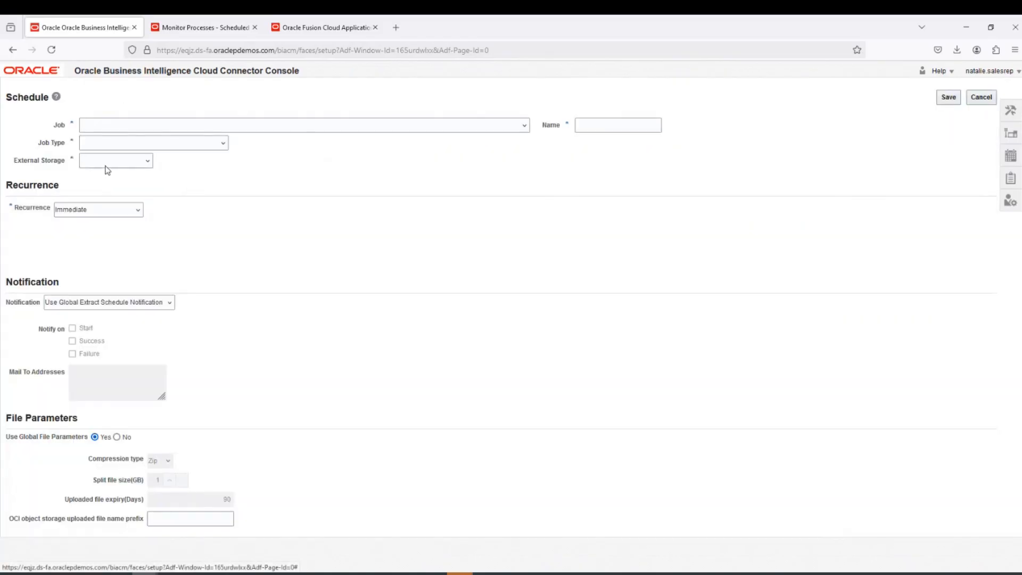
left_click(375, 127)
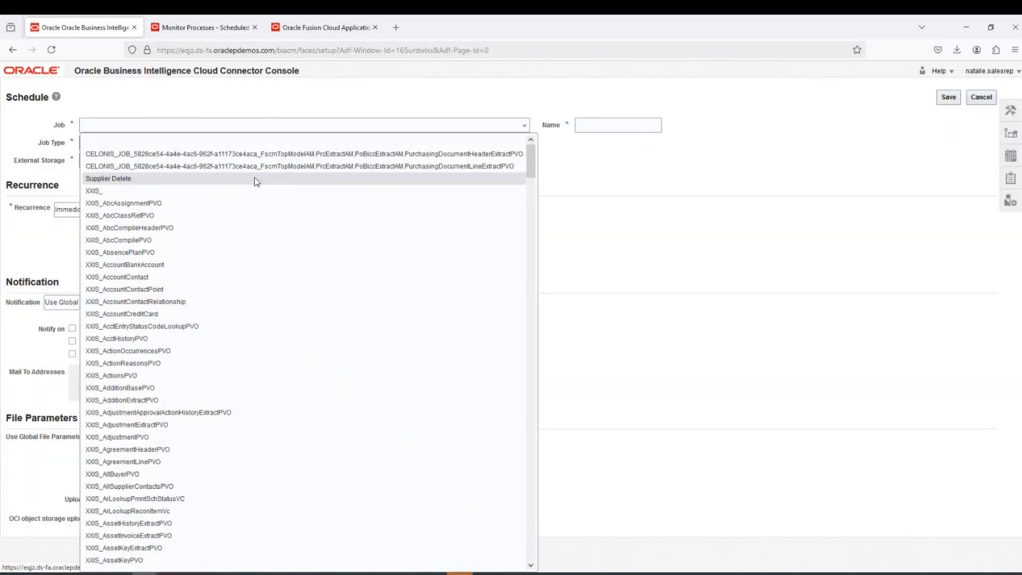
left_click(254, 179)
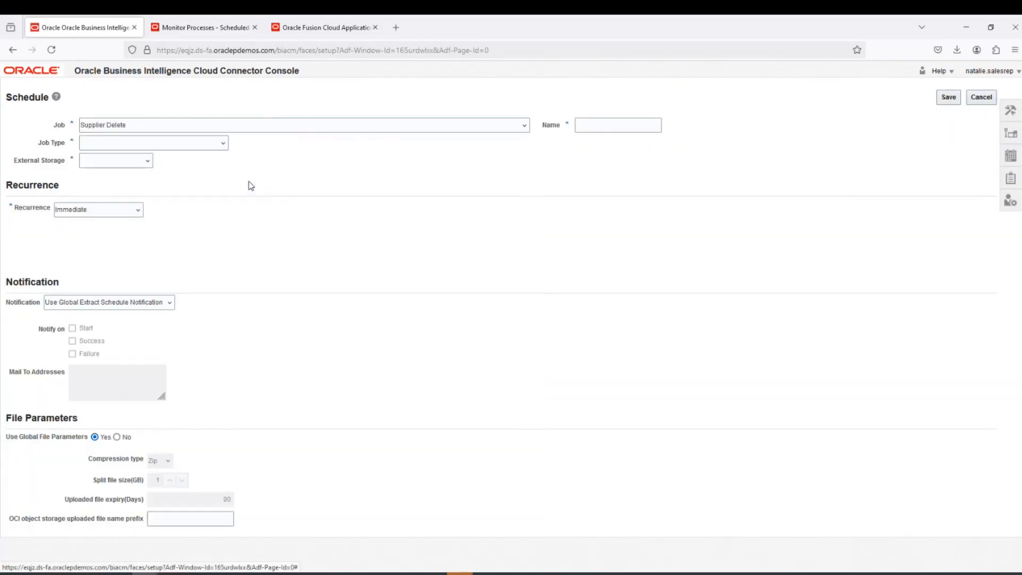
left_click(129, 145)
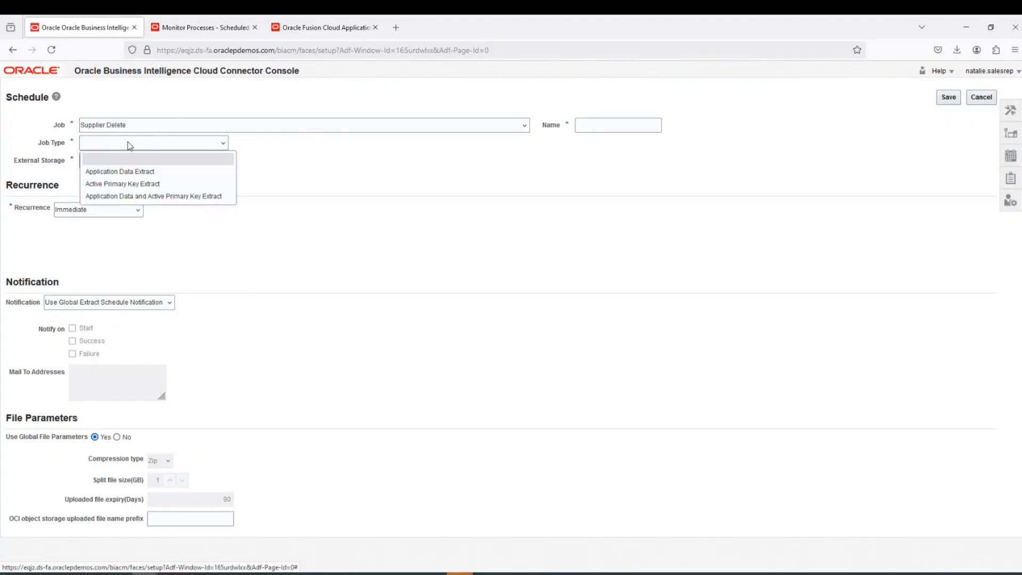
left_click(153, 185)
left_click(130, 163)
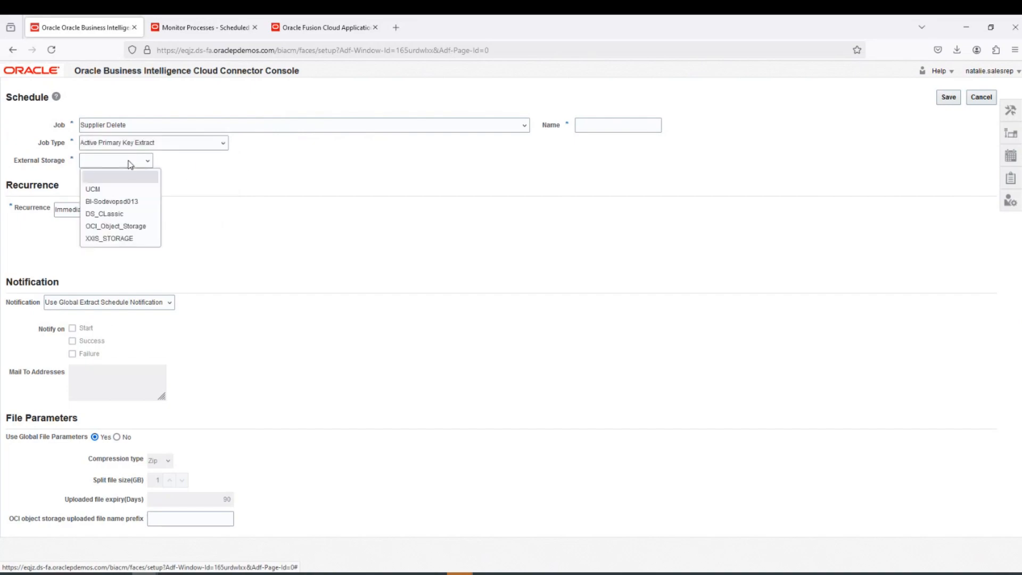
left_click(125, 226)
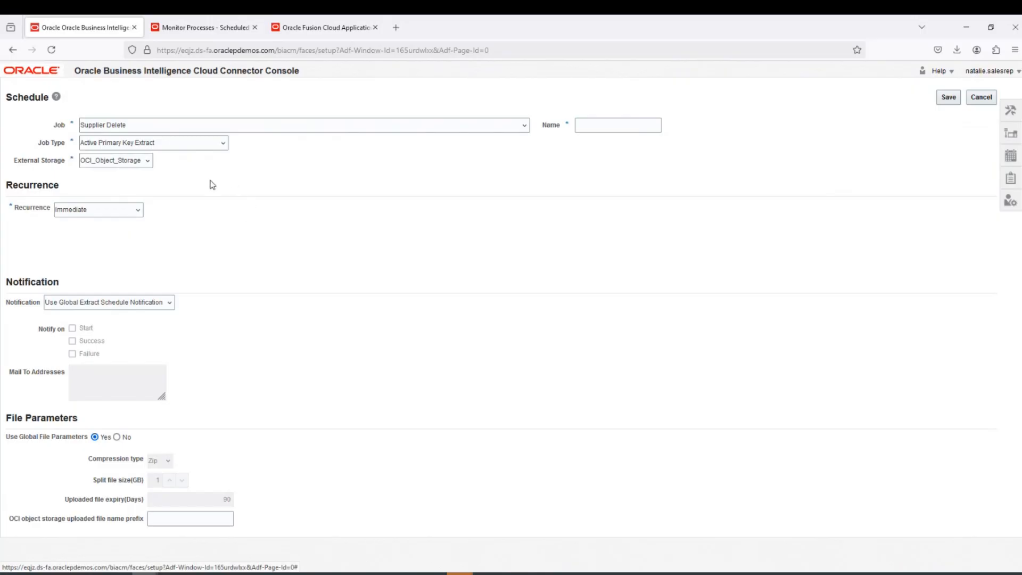
Step: Set the schedule's notification to None, name the schedule Supplier Delete, and save it
left_click(133, 302)
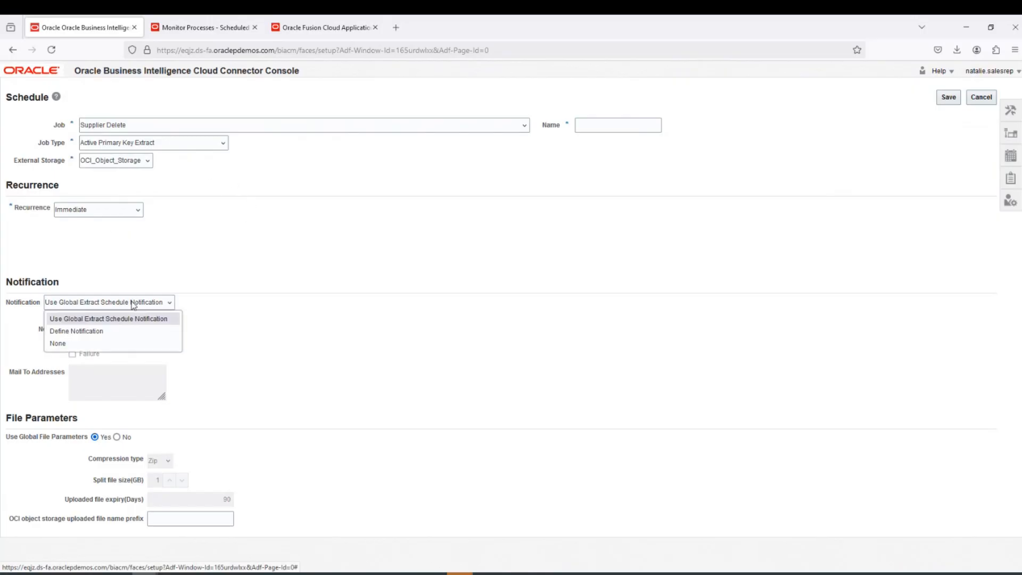
left_click(94, 345)
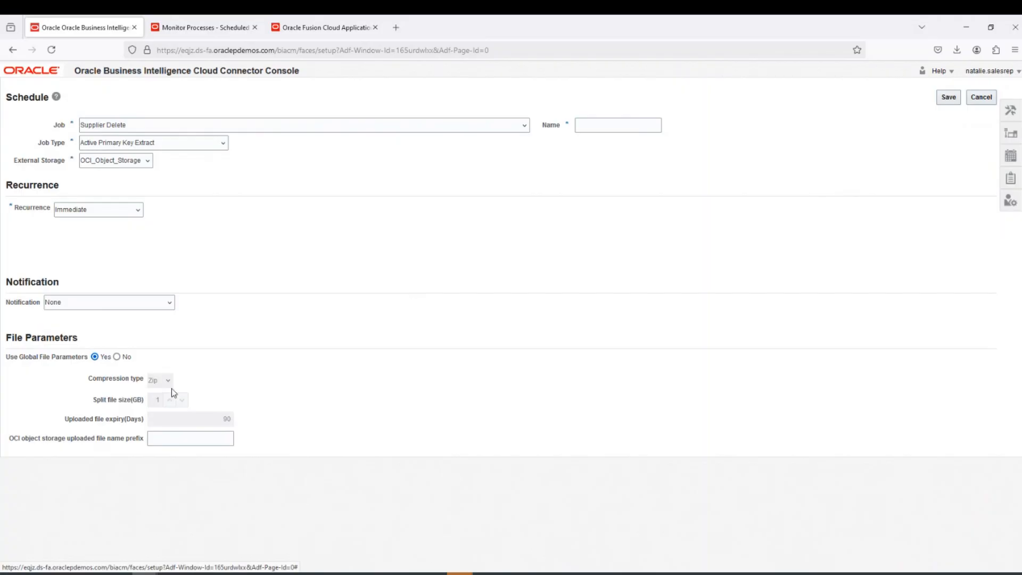
left_click(607, 126)
type("Supplier D")
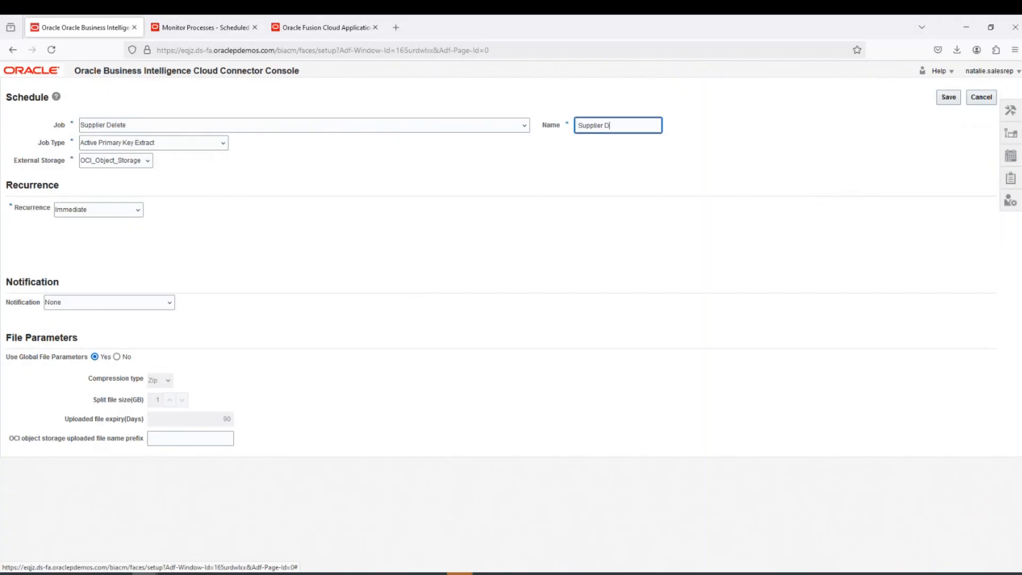
type("elete")
left_click(948, 98)
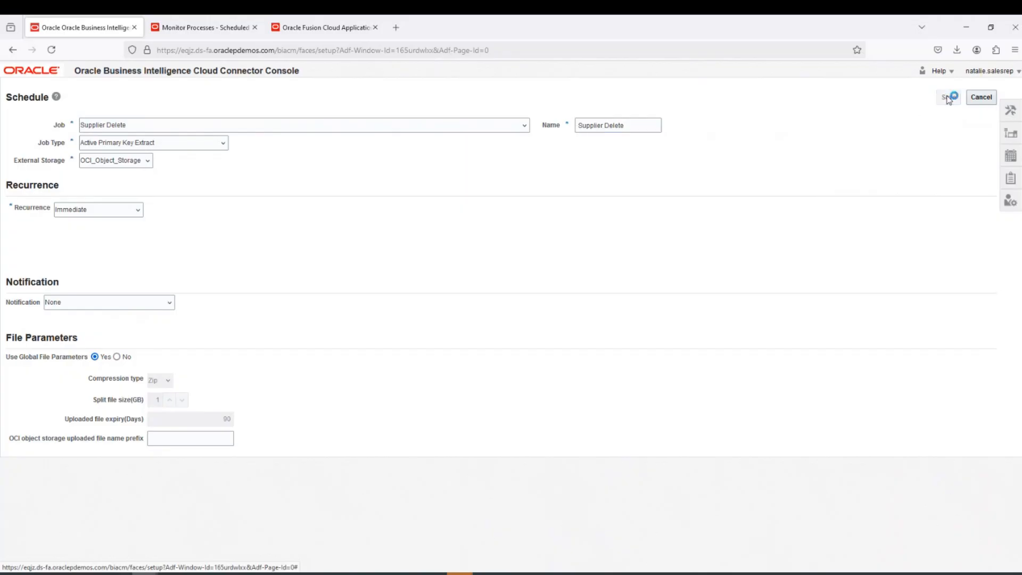